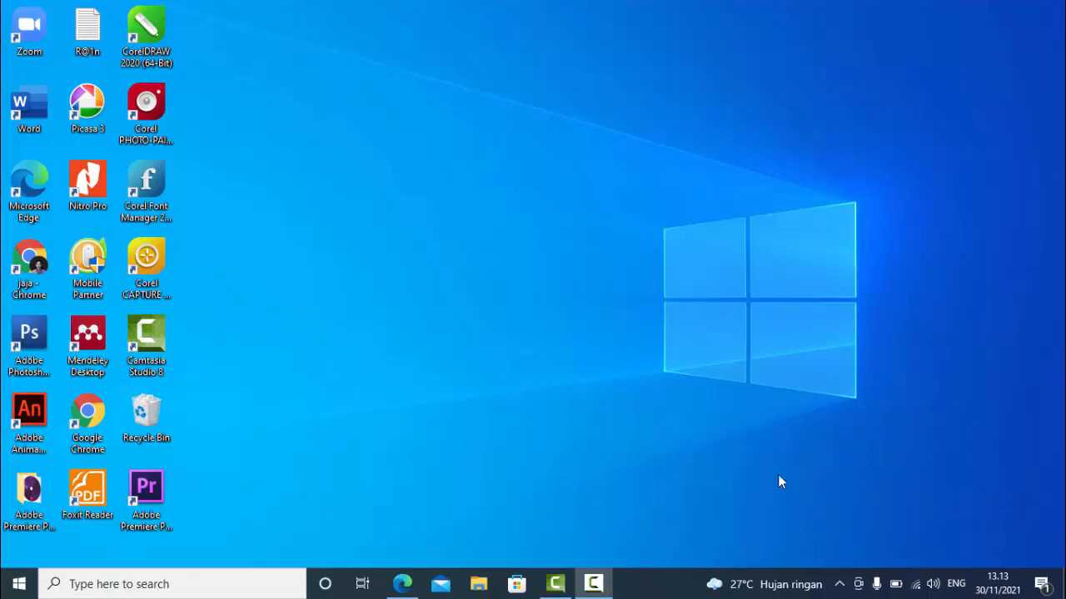
Launch Adobe Premiere Pro CS6 and start a new project
click(155, 496)
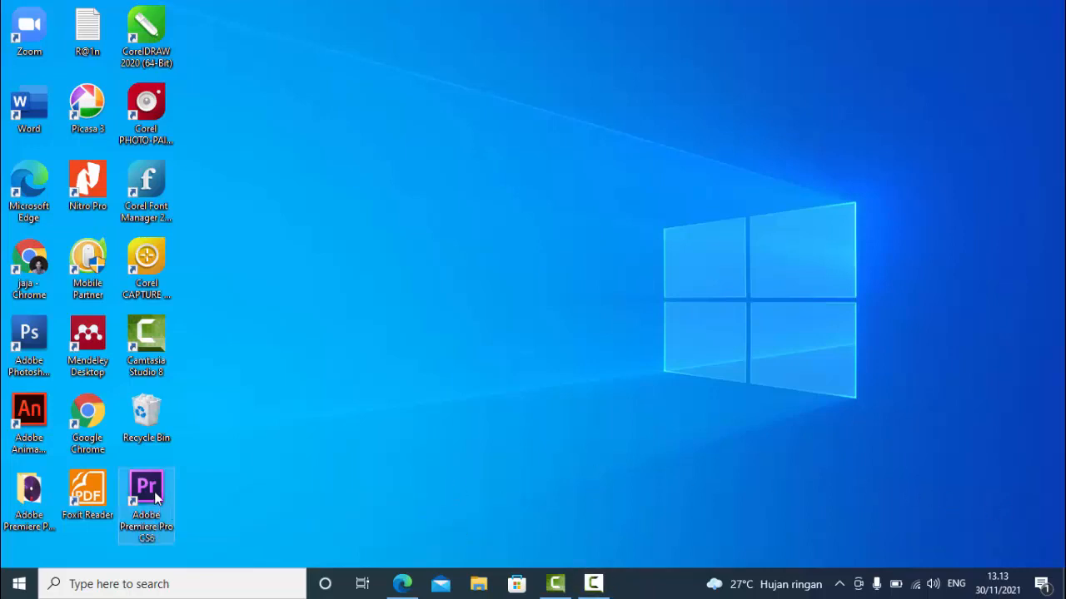
double_click(155, 496)
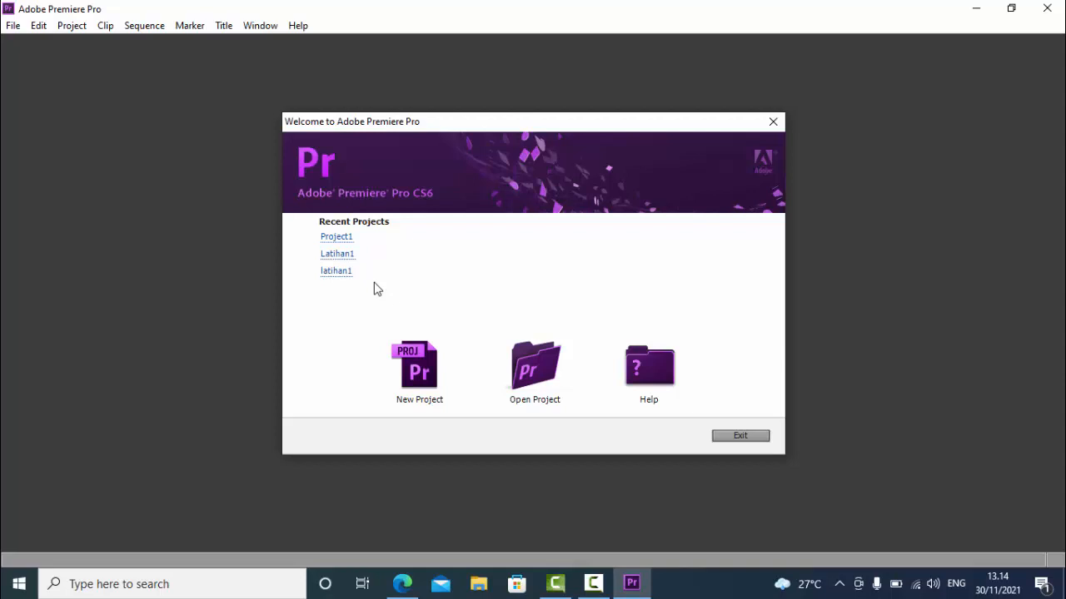
click(422, 373)
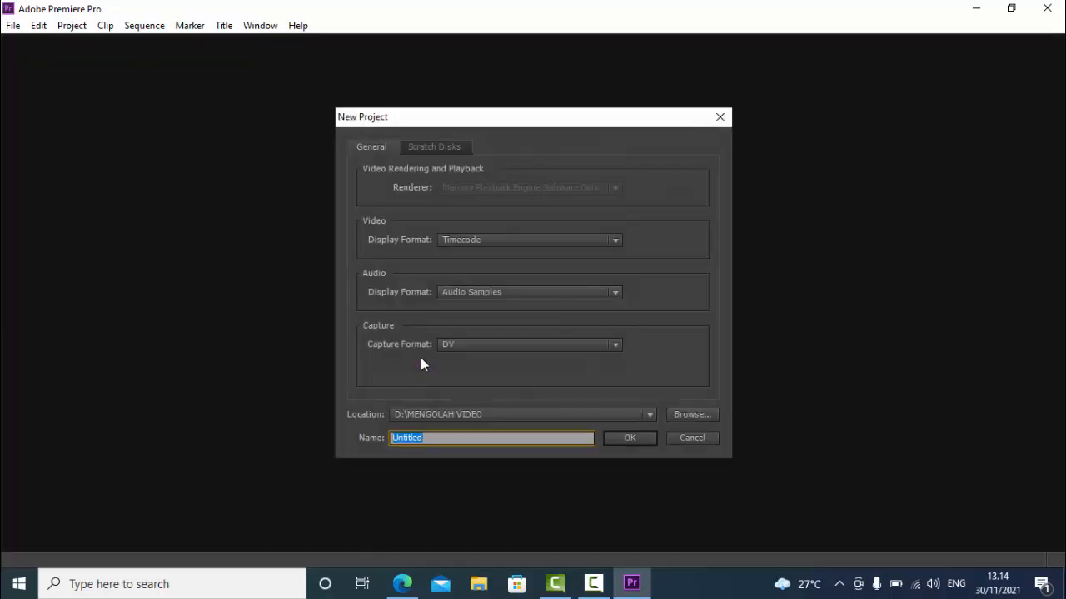
Set the new project's location to the folder D:\YOUTUBERS\Video Adobe Premiere\Pertemuan 1
drag(458, 122, 426, 86)
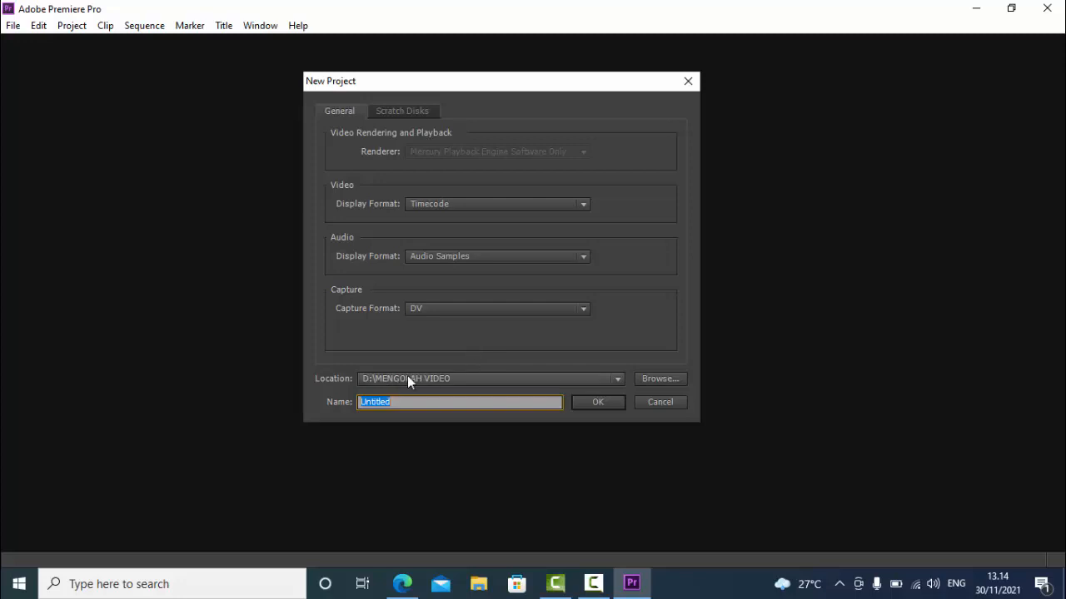
click(662, 381)
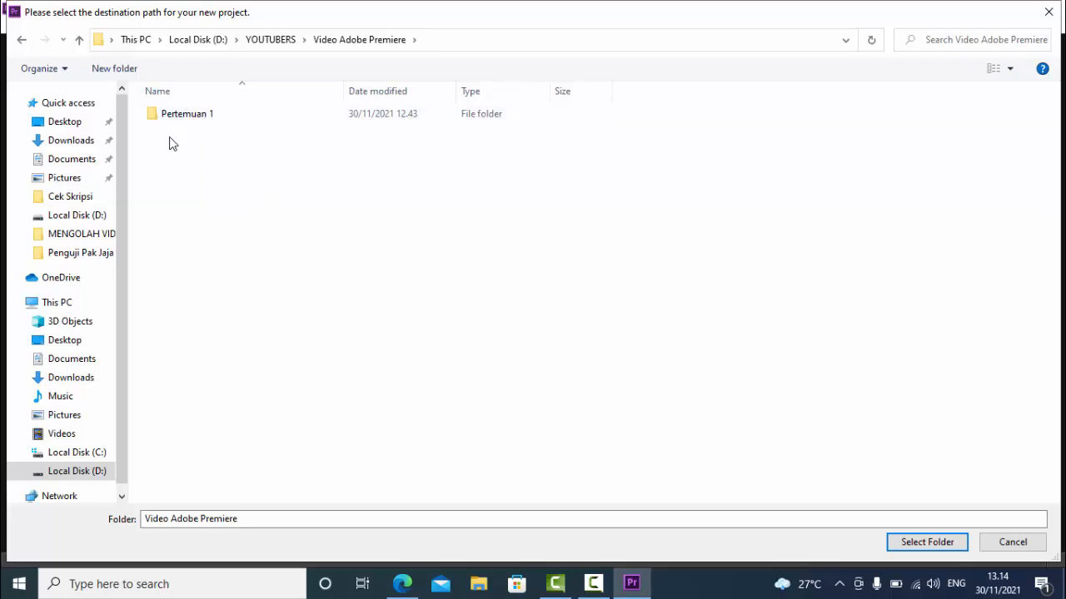
click(216, 121)
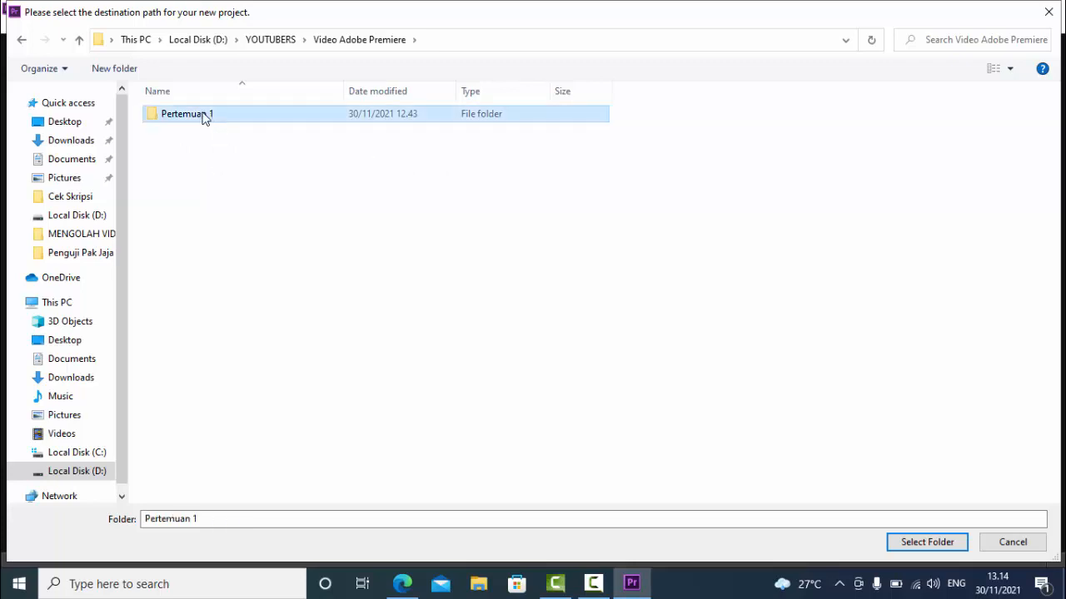
click(913, 542)
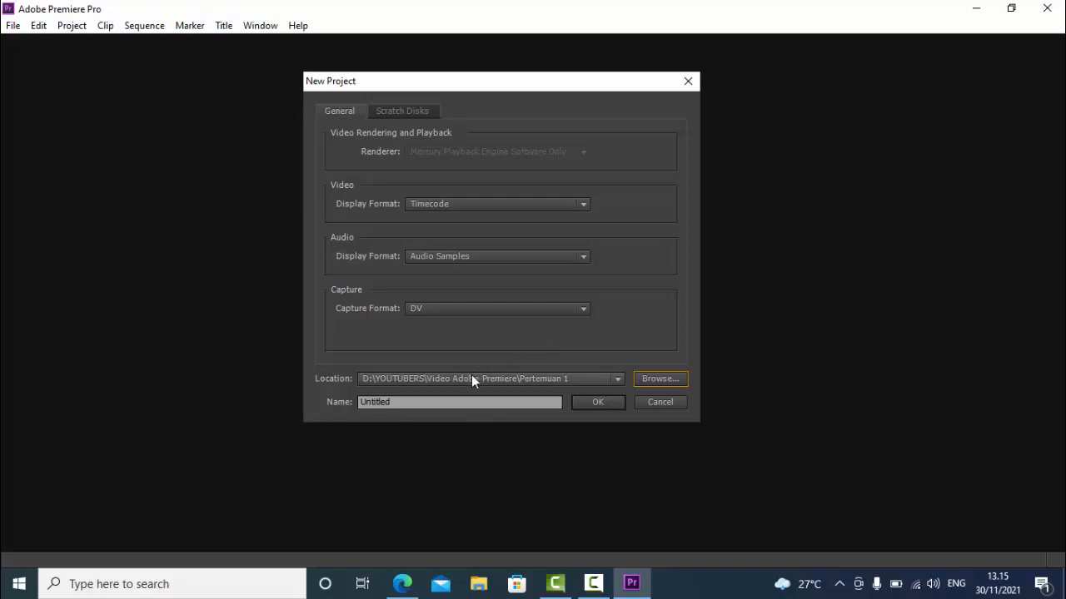
Name the new project project1 and create it
double_click(399, 402)
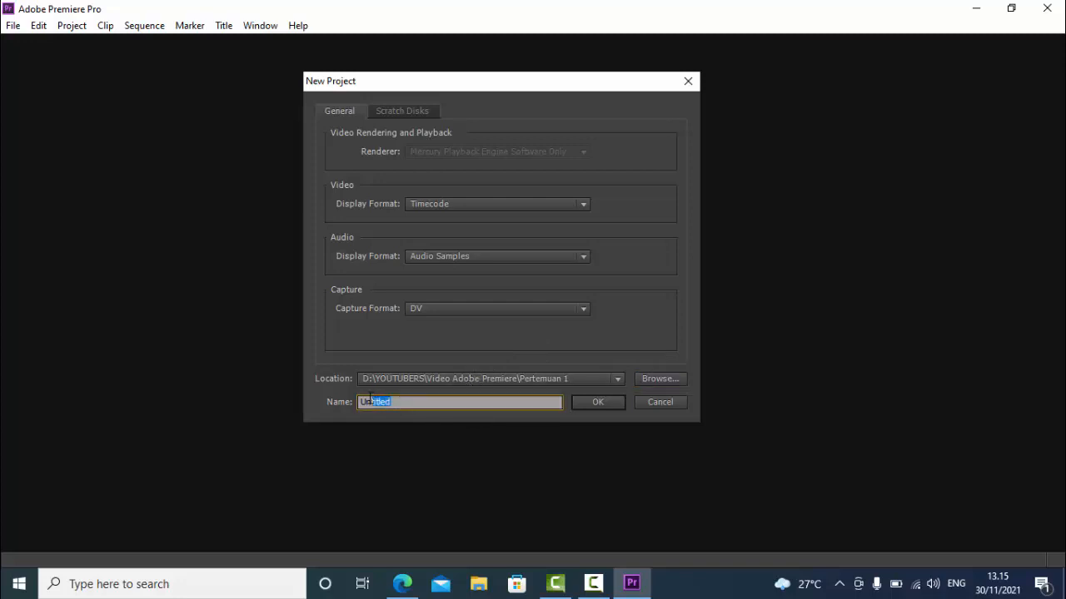
key(BackSpace)
text(project1)
click(617, 401)
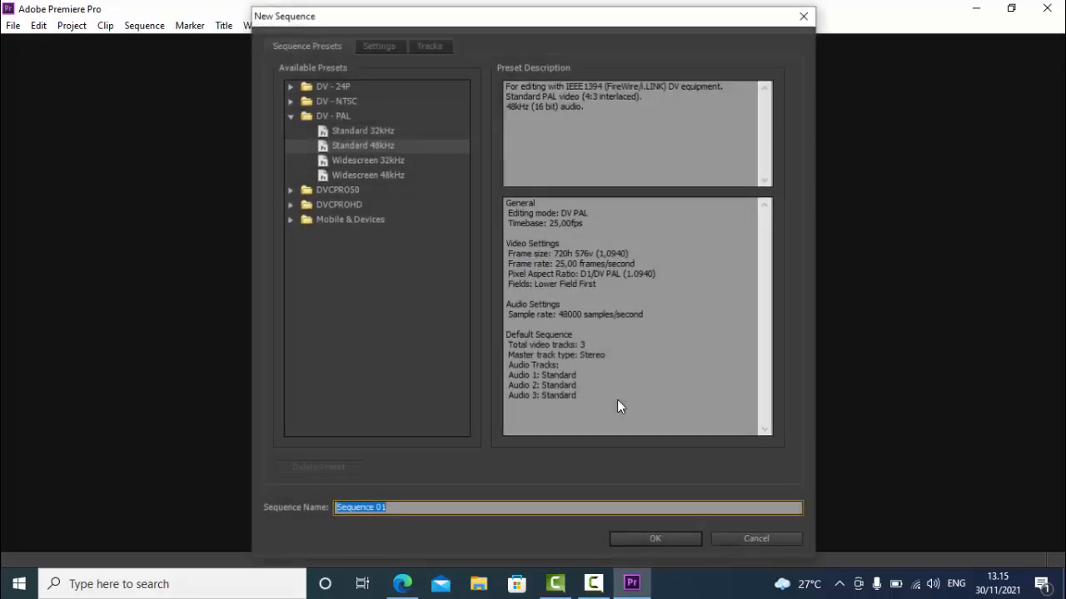
Create Sequence 01 from the DV - PAL Standard 48kHz preset with fields set to No Fields (Progressive Scan)
click(291, 116)
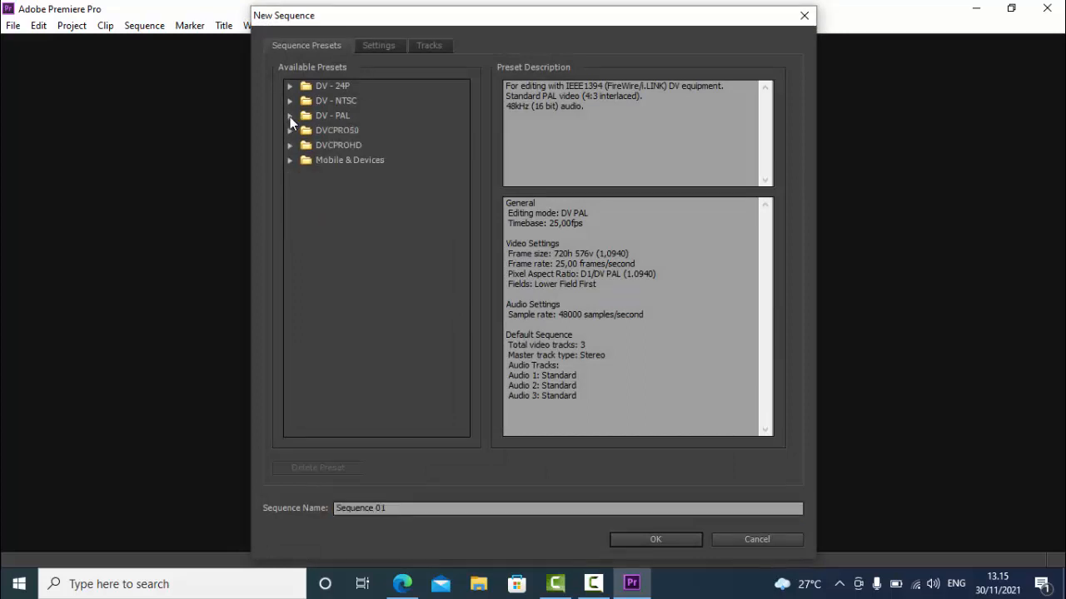
click(290, 117)
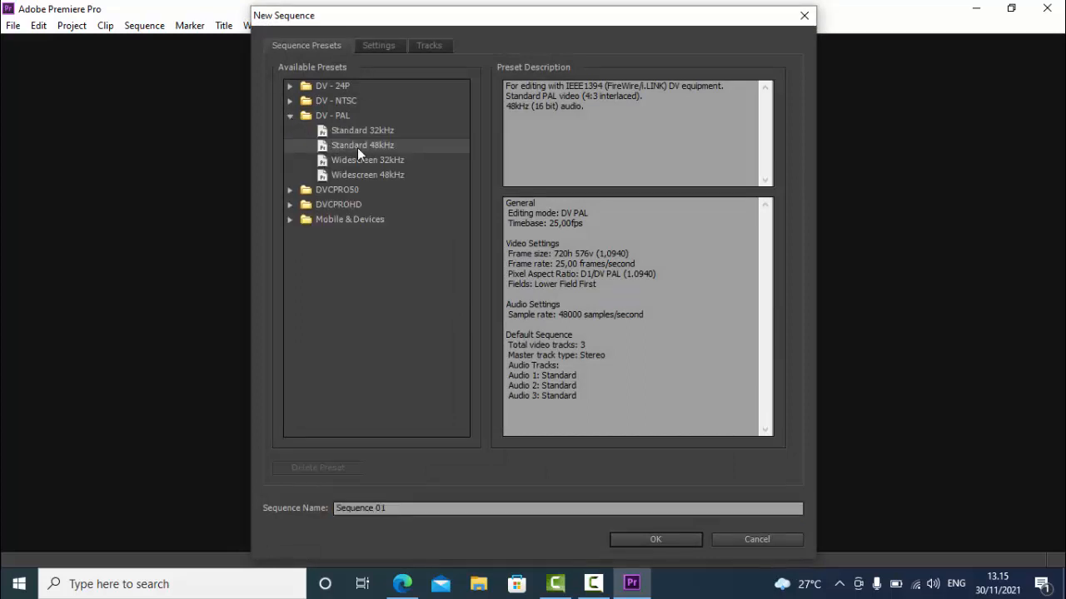
click(375, 47)
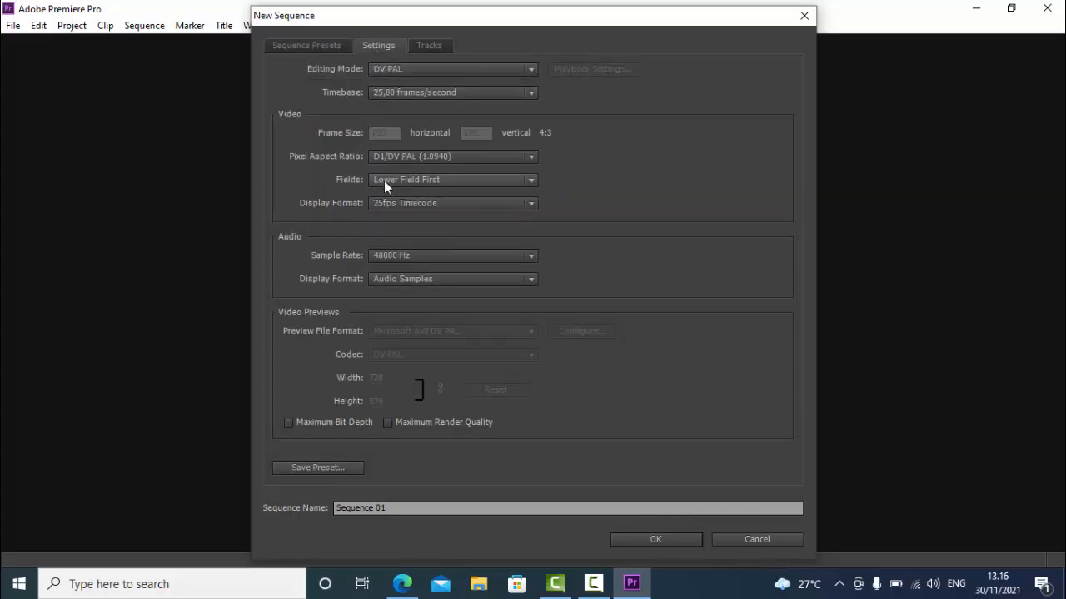
click(412, 182)
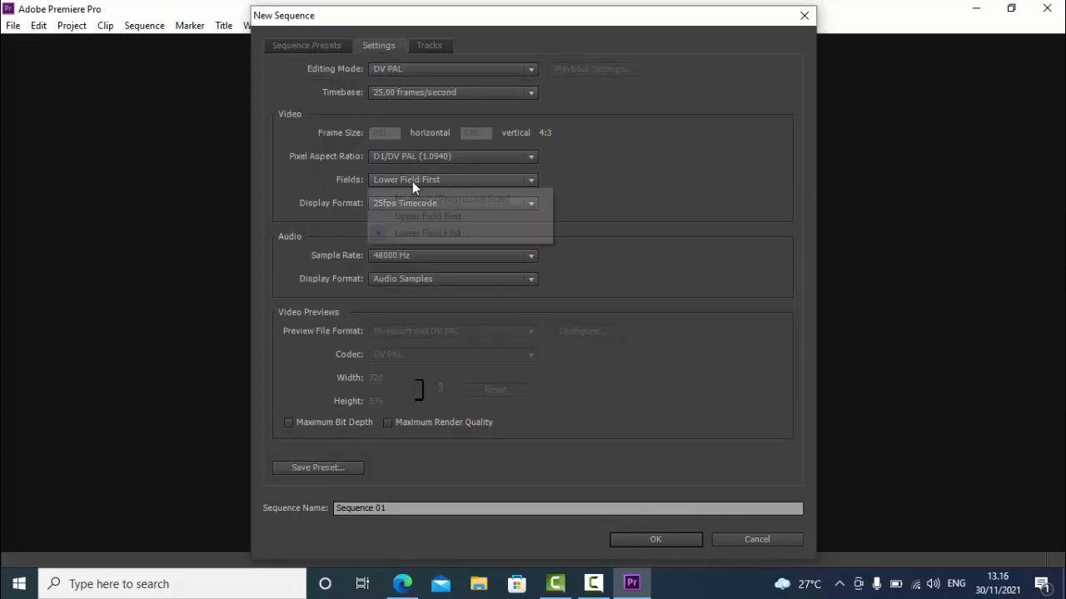
click(413, 199)
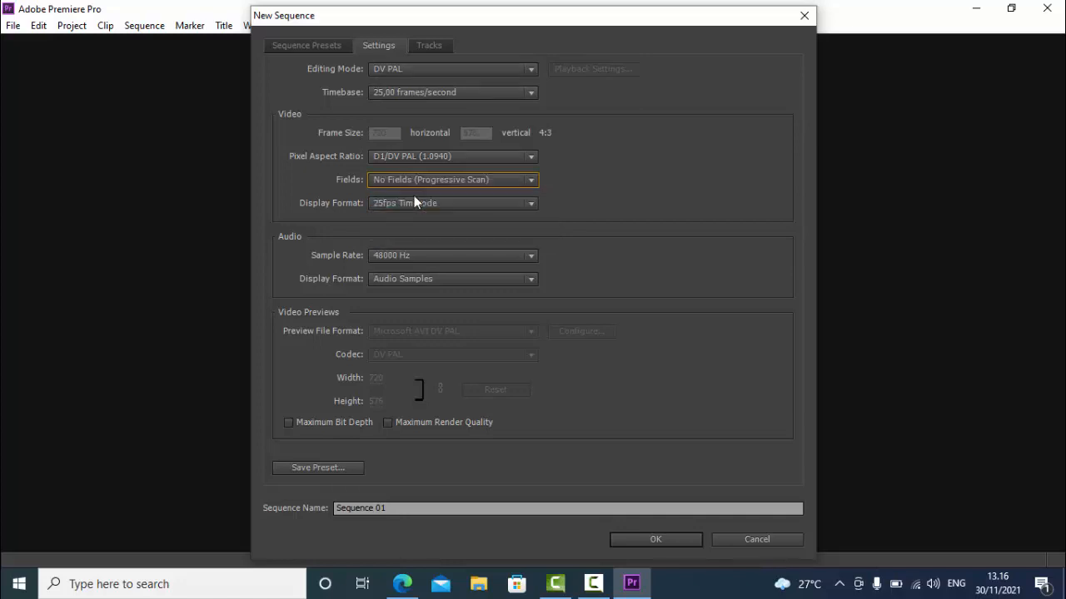
click(673, 541)
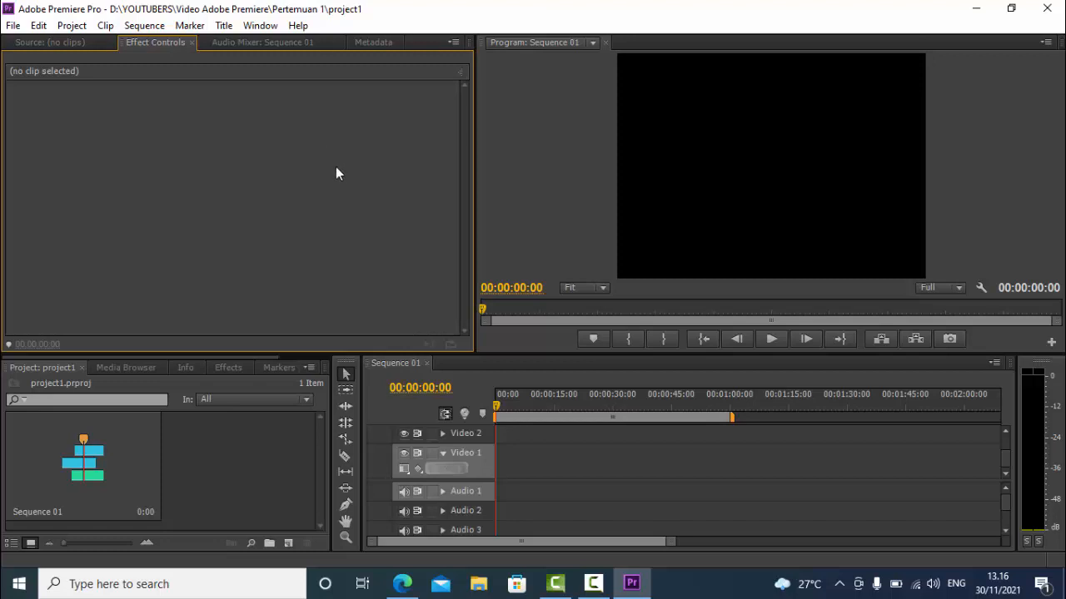
Import Deer, Flower, Logo Chanel, Suntree, Waterfall, Welcome and Western from the Bahan Pertemuan 1 folder
click(13, 26)
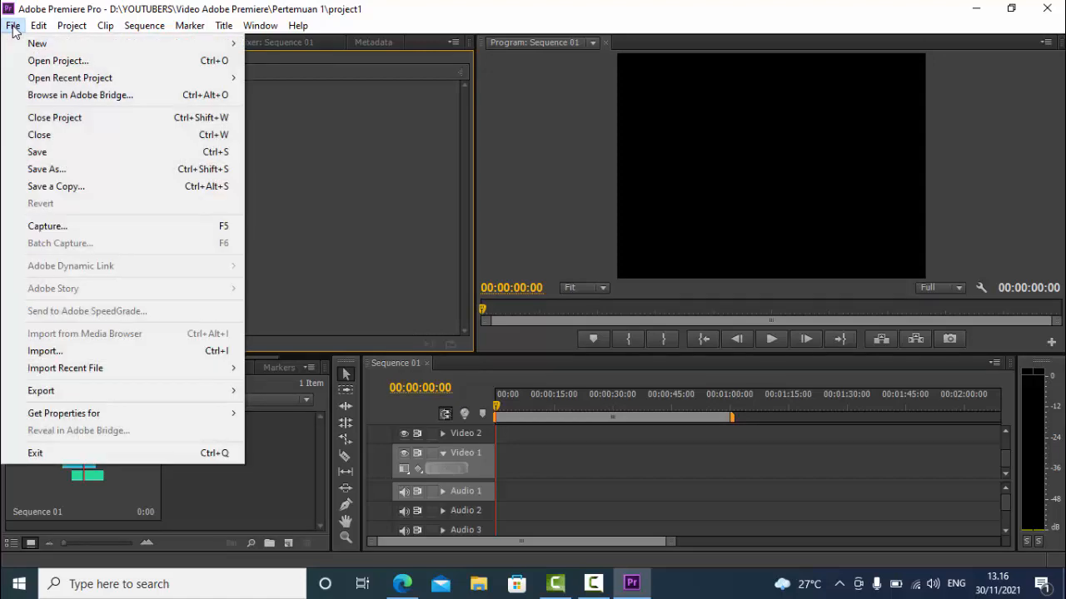
click(143, 354)
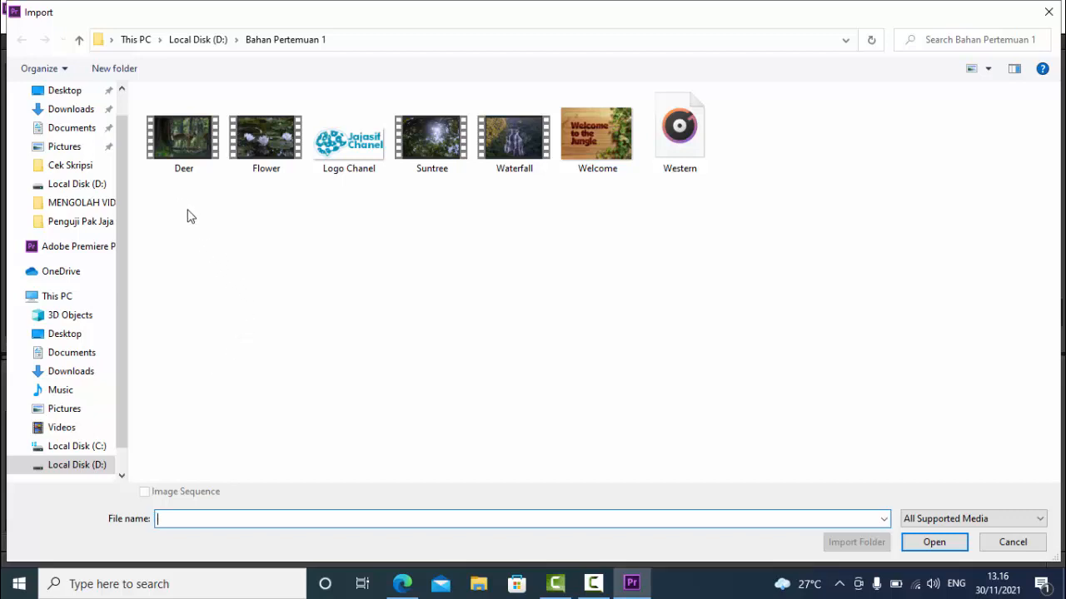
drag(187, 217, 778, 180)
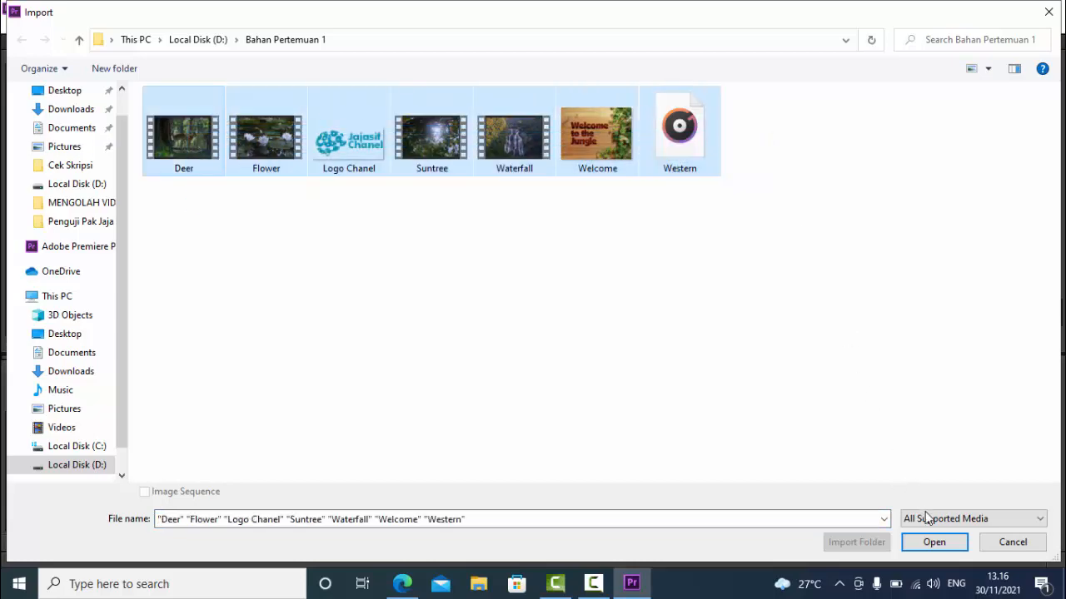
click(937, 543)
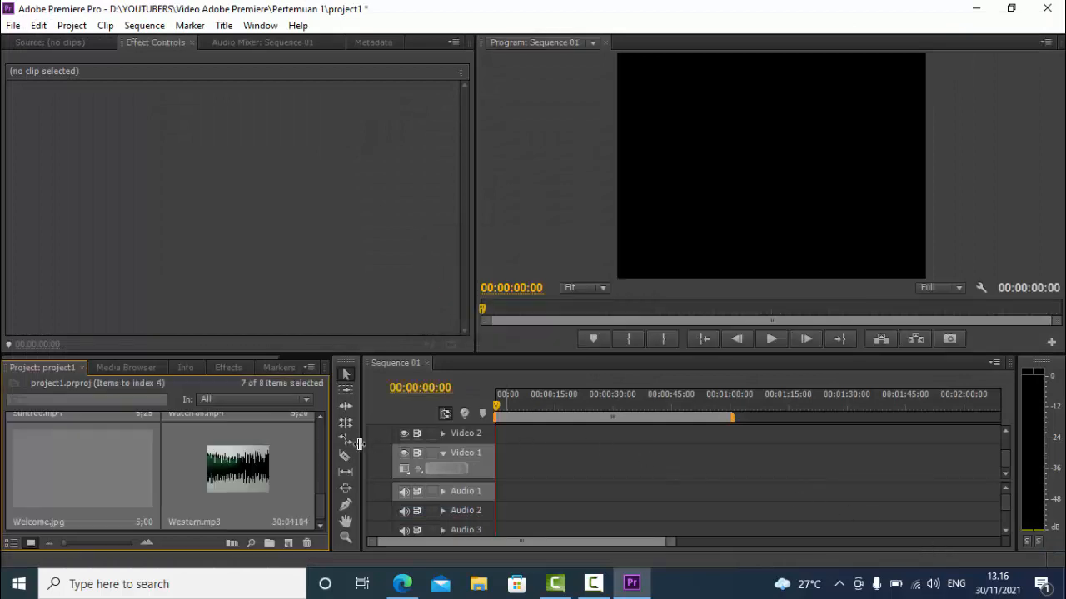
Look through the imported media and the video tracks of Sequence 01
click(238, 469)
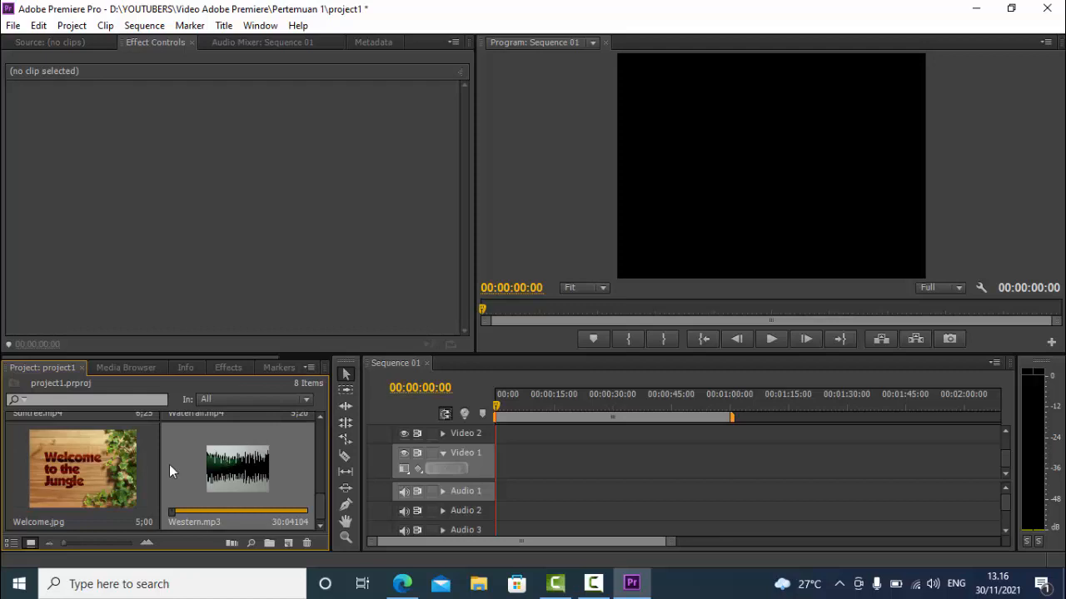
click(322, 527)
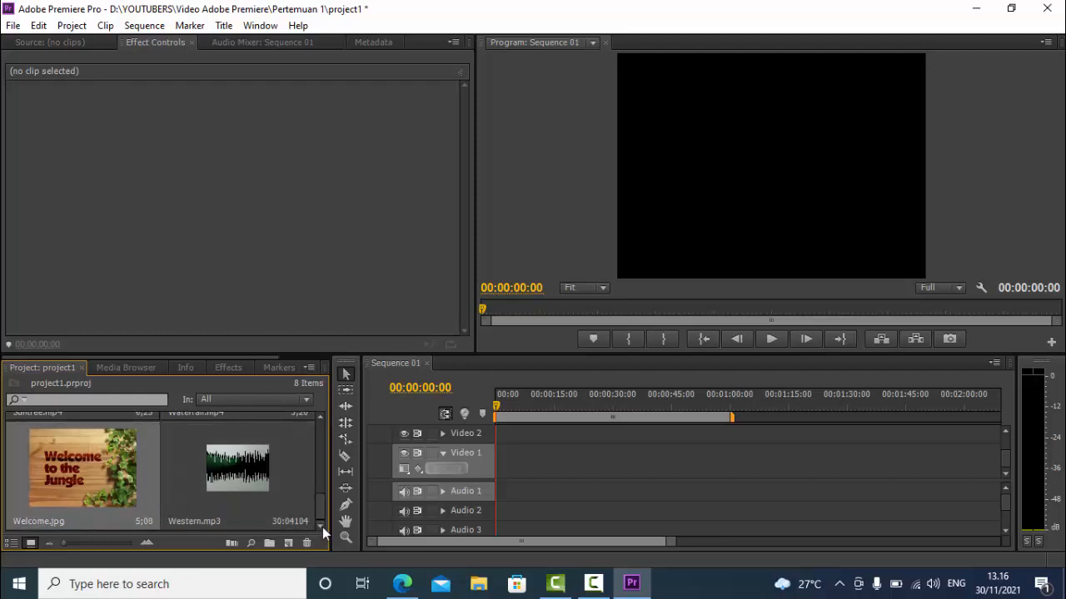
mouse_move(323, 495)
mouse_down()
mouse_move(324, 431)
mouse_move(312, 506)
mouse_move(316, 430)
mouse_move(320, 508)
mouse_up()
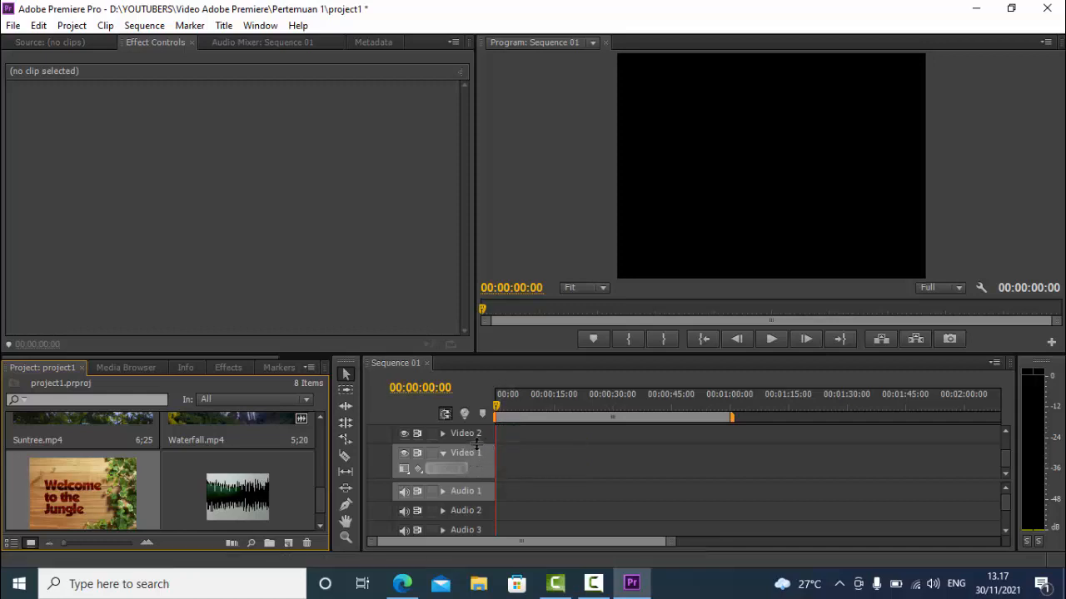
click(1004, 433)
click(1004, 433)
click(1004, 433)
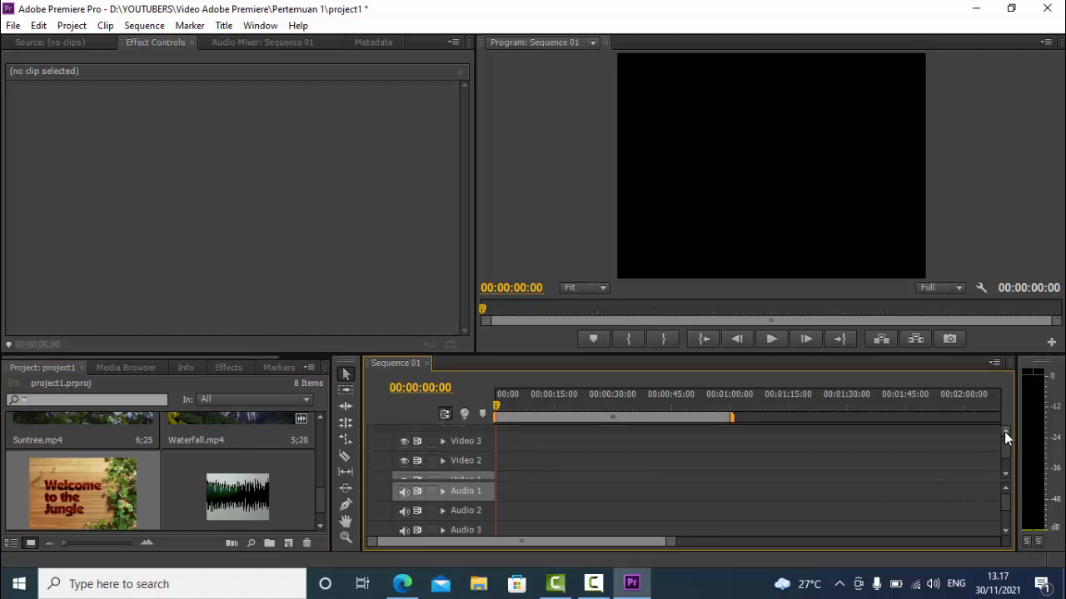
click(1004, 432)
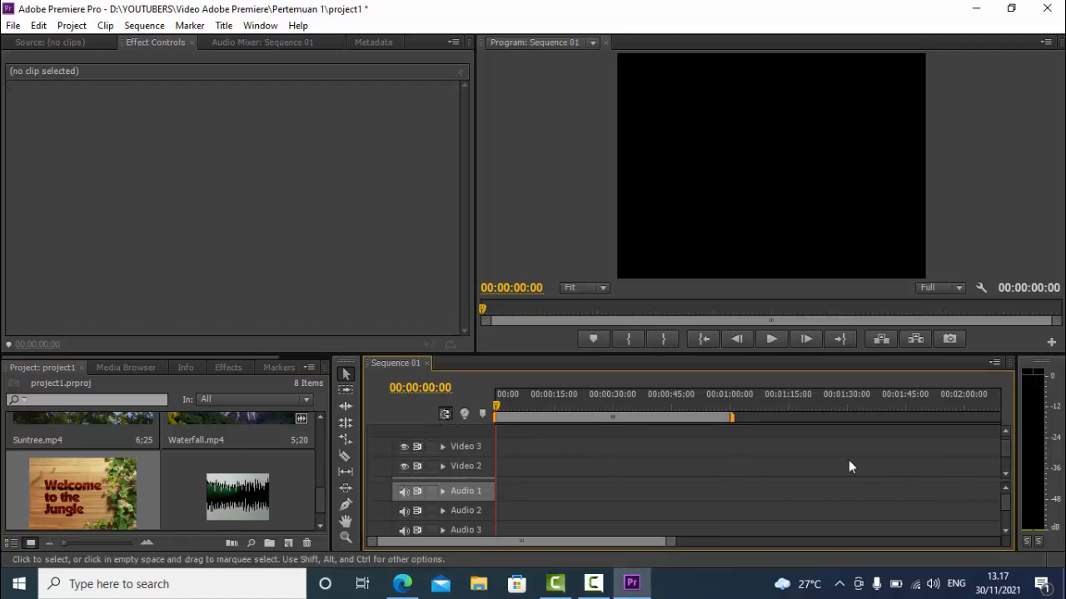
click(1006, 474)
click(1006, 474)
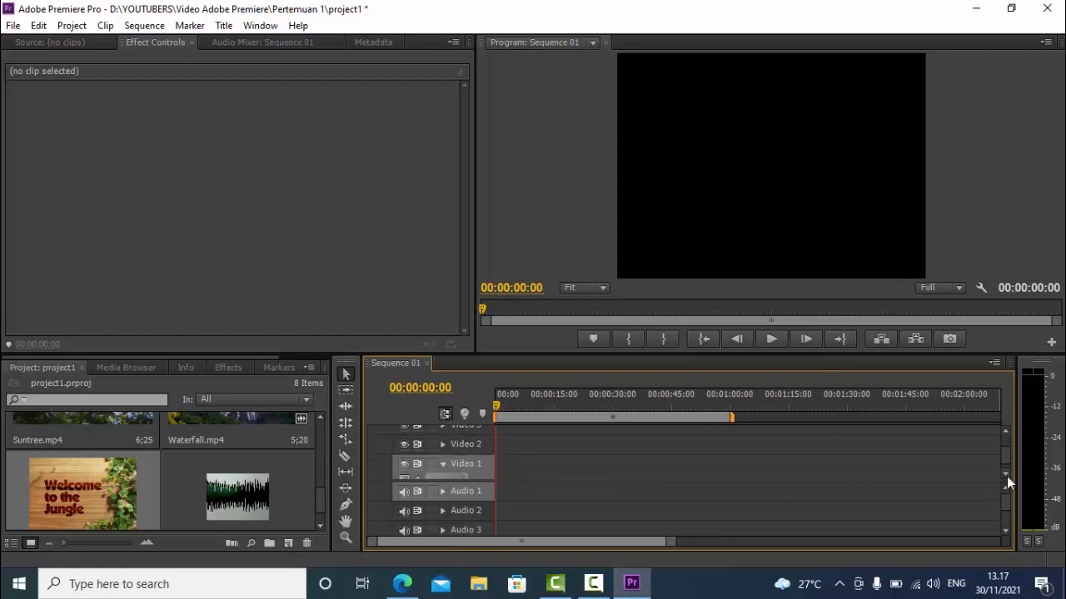
click(1005, 474)
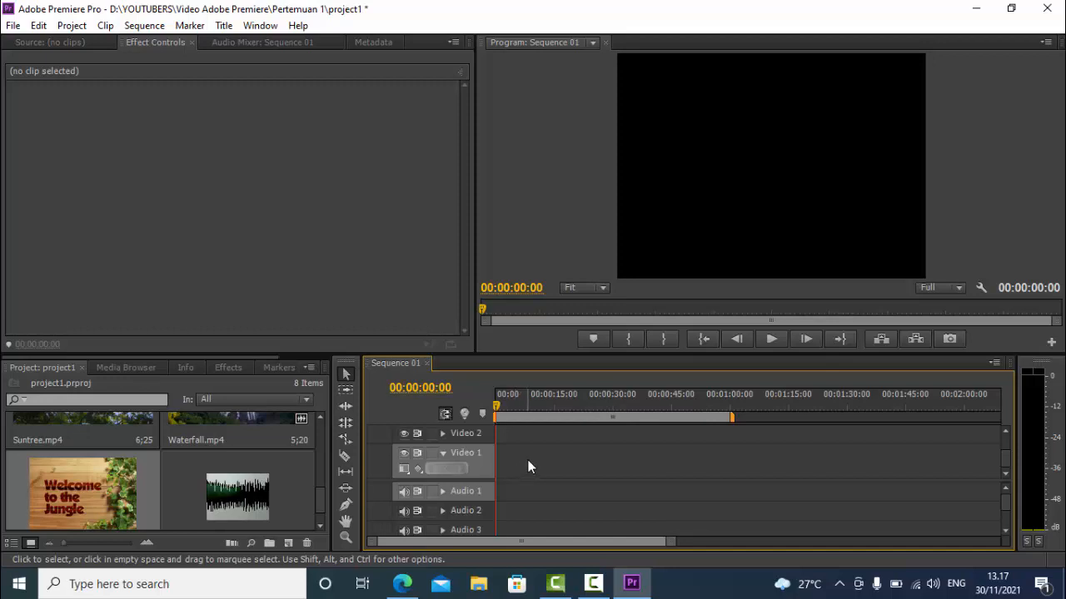
Place the Welcome.jpg image at the start of the Video 1 track and enlarge the timeline scale
click(79, 500)
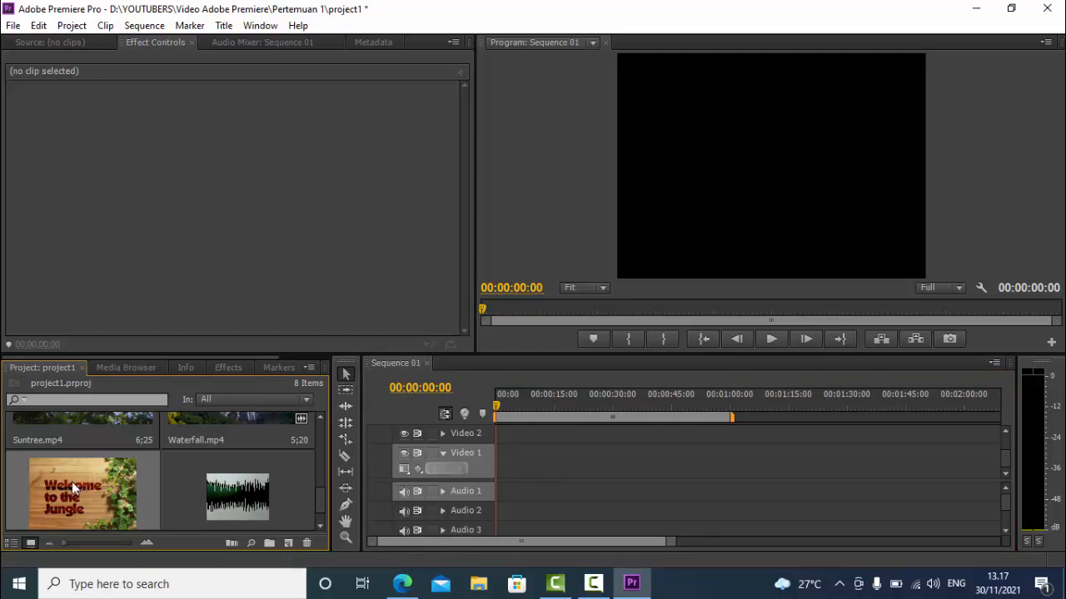
drag(79, 480, 509, 474)
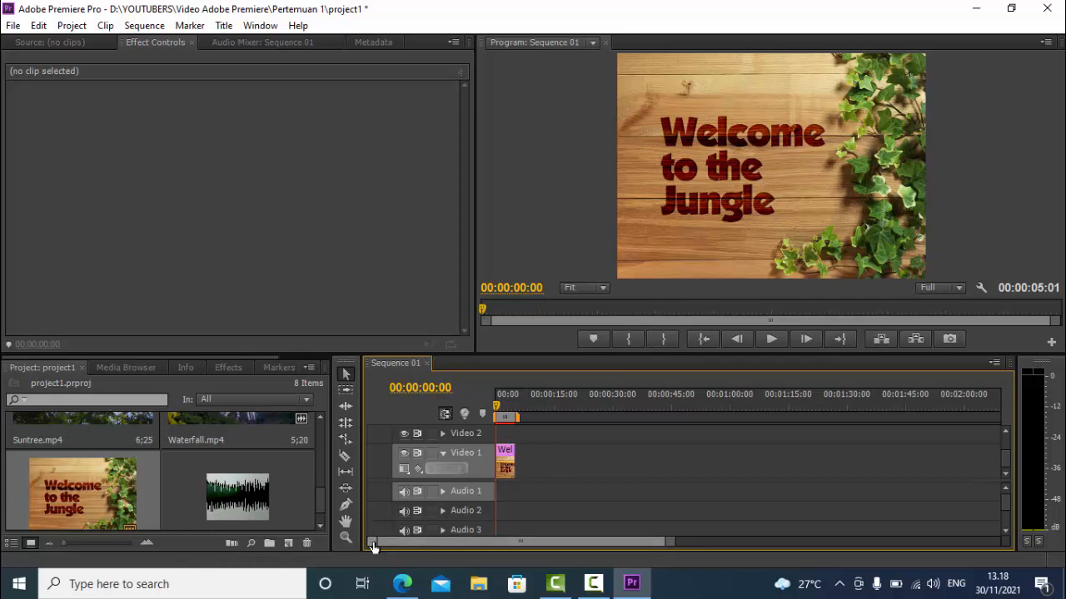
drag(372, 542, 402, 540)
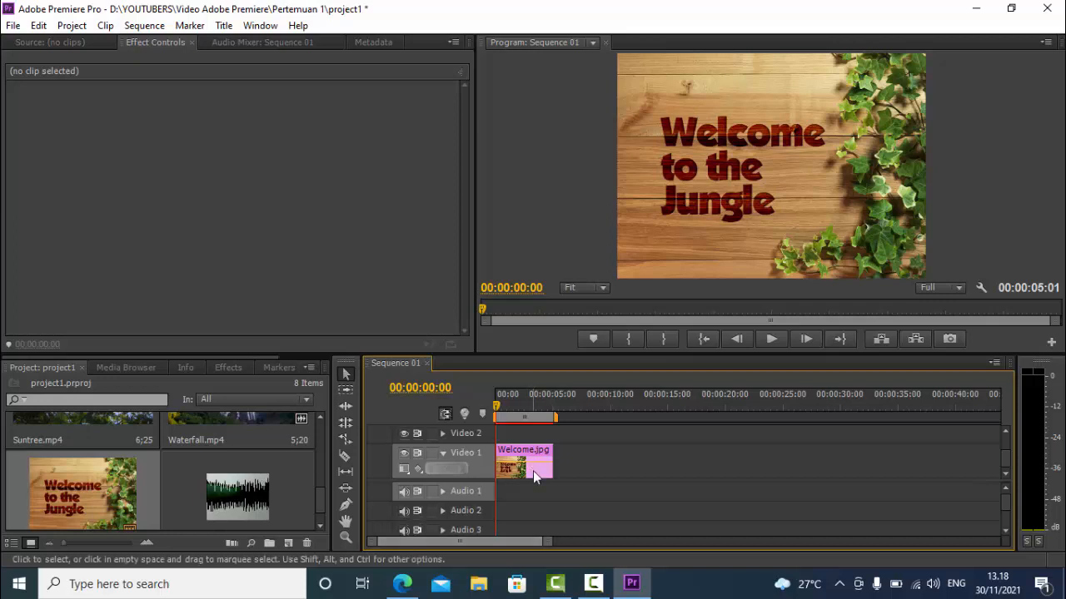
Add the Deer.mp4 clip to Video 1 directly after the Welcome.jpg image
mouse_move(533, 470)
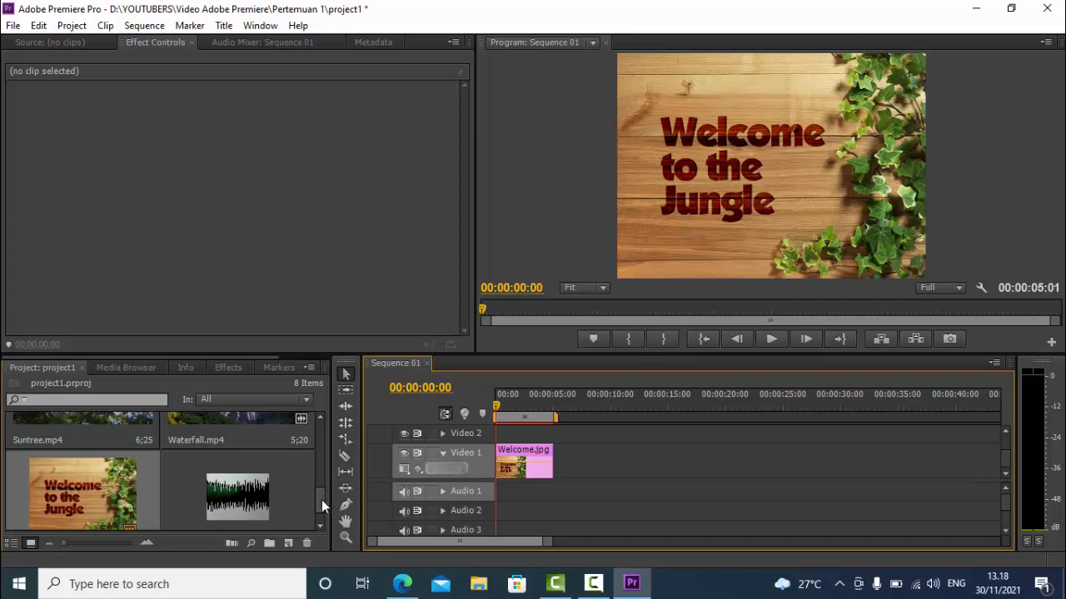
drag(322, 499, 331, 438)
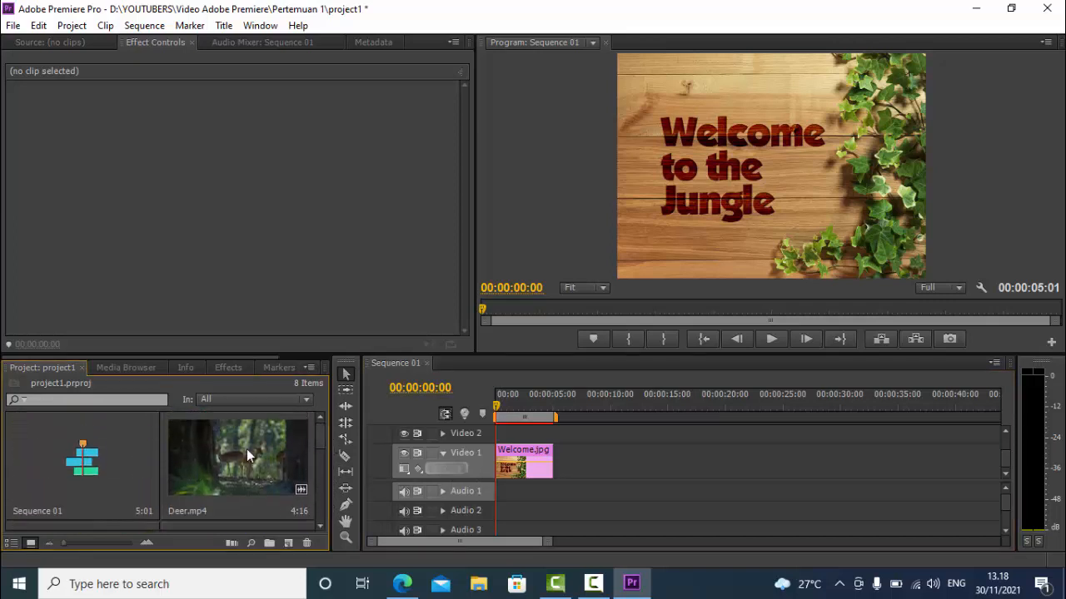
drag(244, 450, 567, 477)
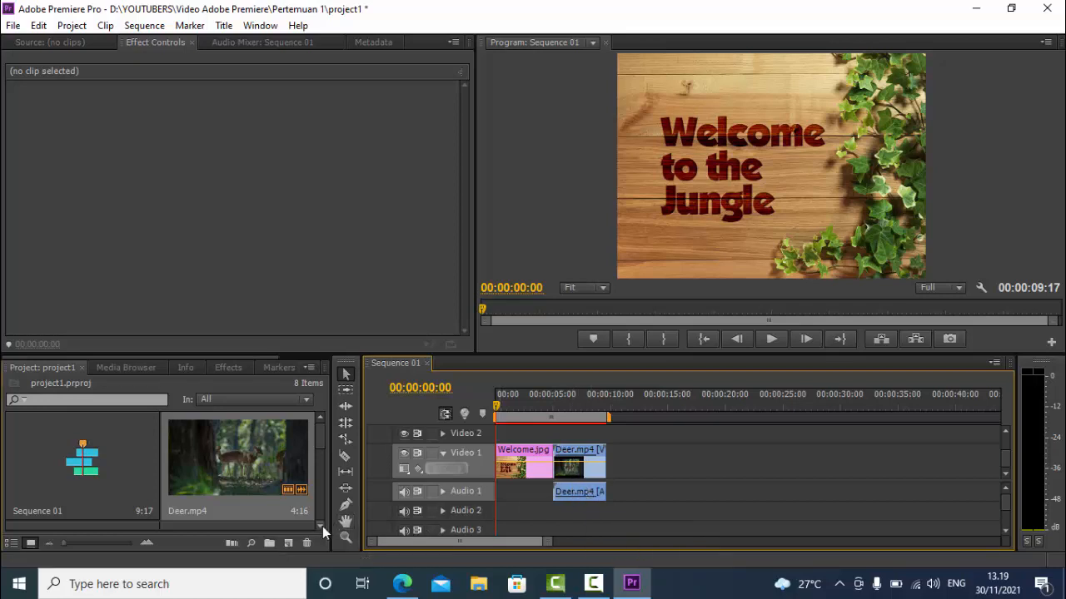
Add the Flower.mp4 clip to Video 1 directly after the Deer.mp4 clip
scroll(322, 526, down, 3)
scroll(323, 527, down, 2)
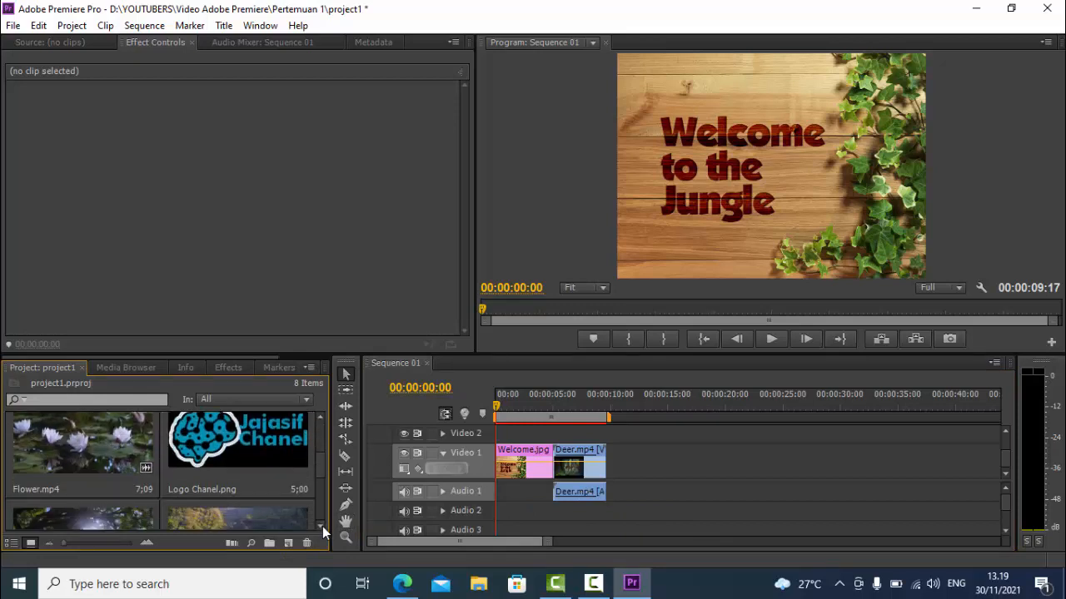
drag(129, 452, 603, 492)
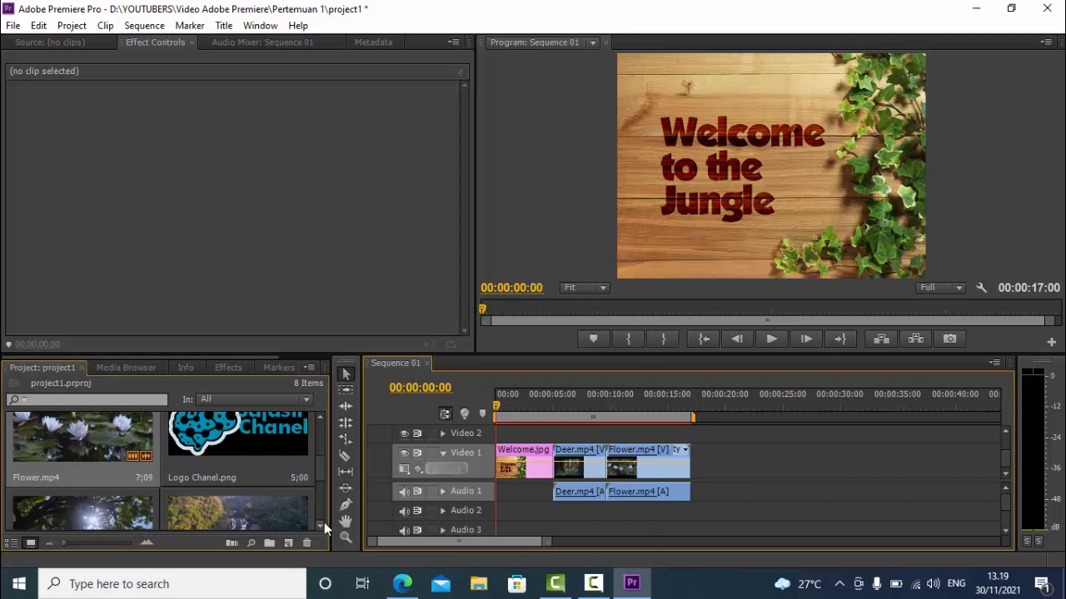
Add the Suntree.mp4 clip and then the Waterfall.mp4 clip to Video 1 directly after the Flower.mp4 clip
scroll(324, 522, down, 2)
scroll(324, 522, down, 1)
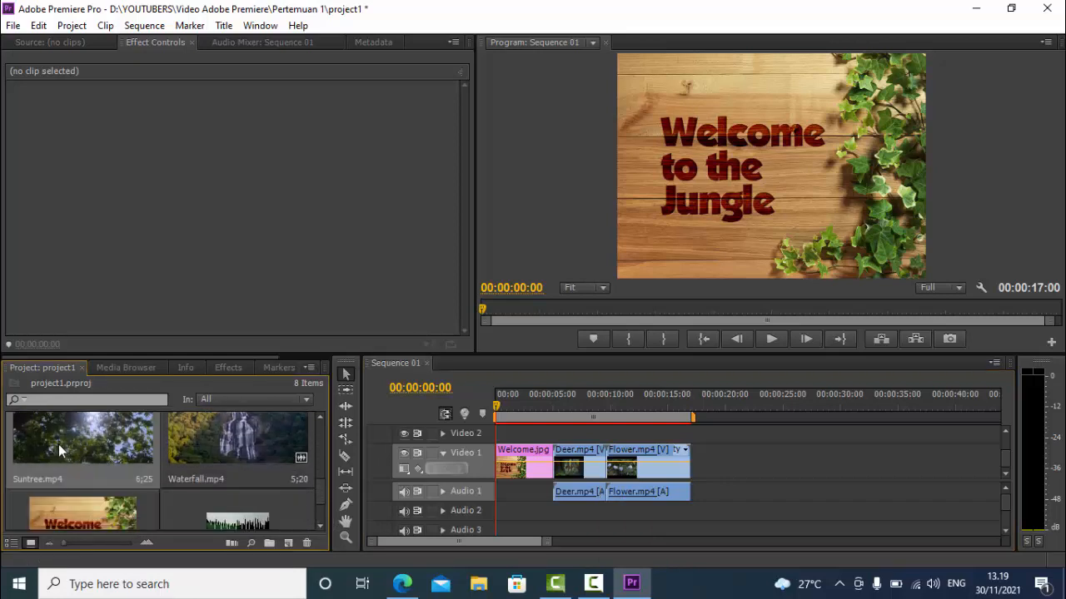
drag(589, 509, 708, 473)
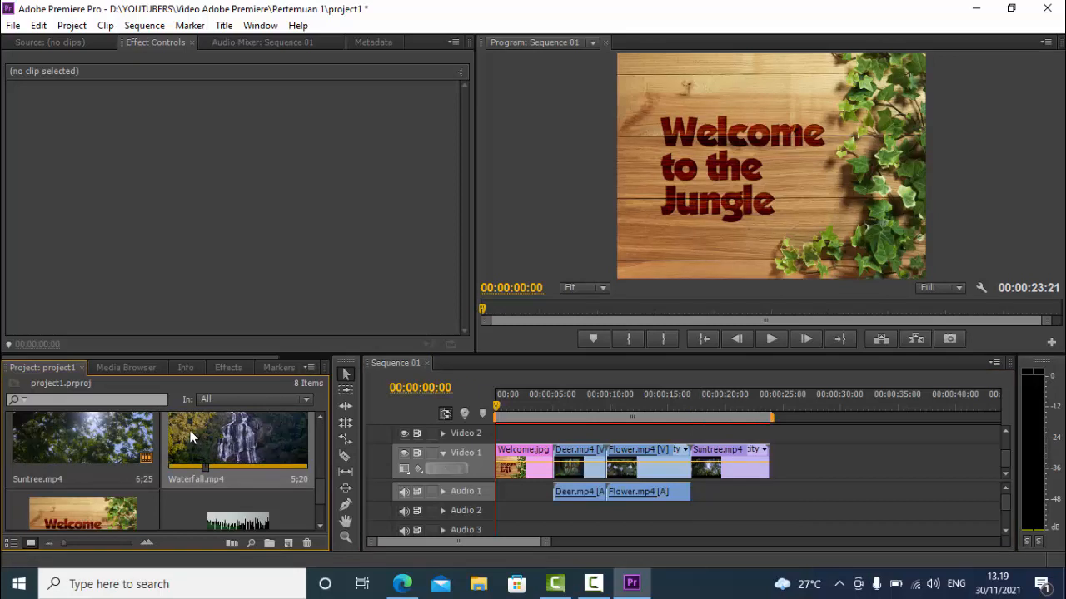
drag(190, 430, 783, 500)
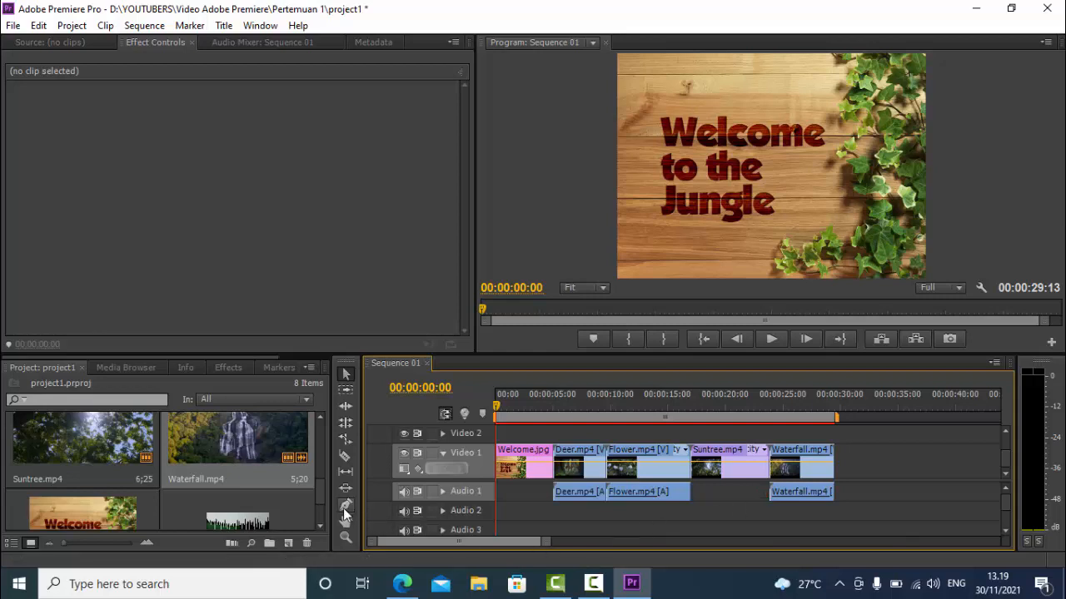
Place the Western.mp3 music at the start of the Audio 2 track
click(320, 525)
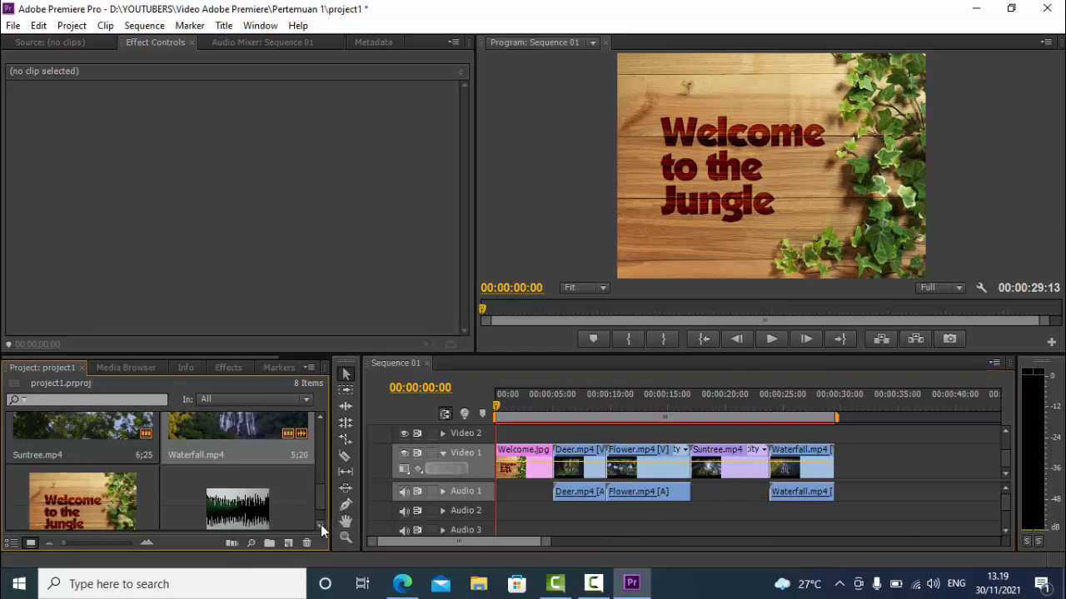
click(320, 524)
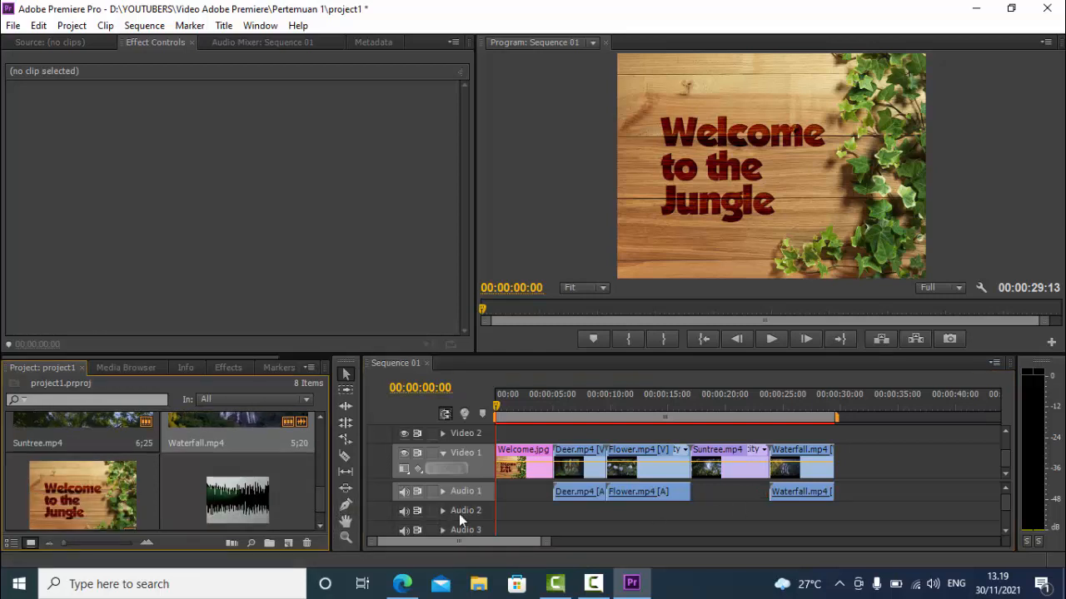
drag(321, 503, 321, 508)
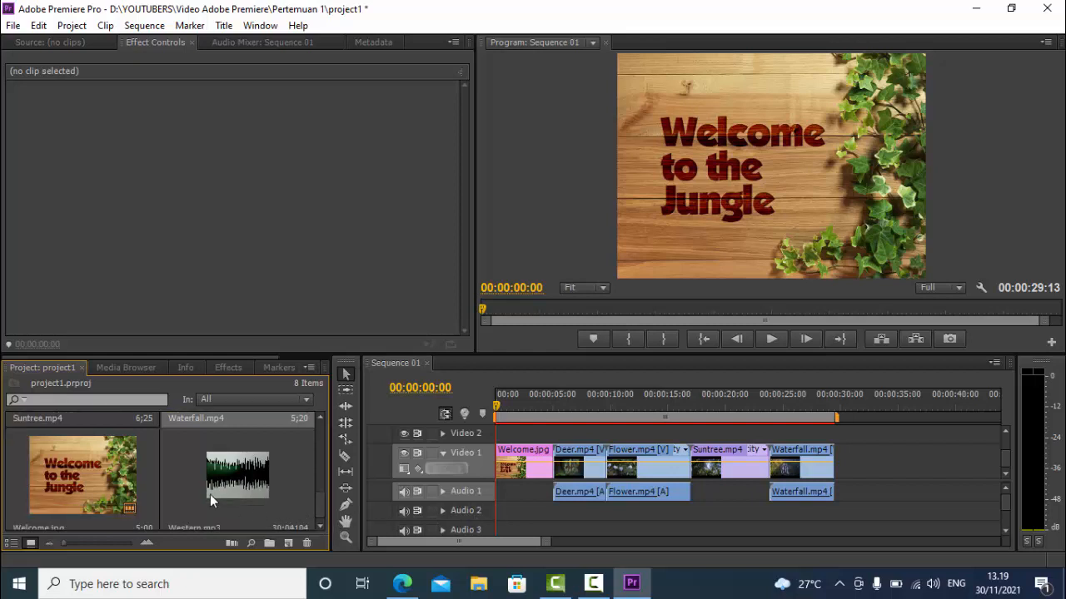
mouse_move(215, 476)
mouse_down()
mouse_move(433, 522)
mouse_move(501, 519)
mouse_up()
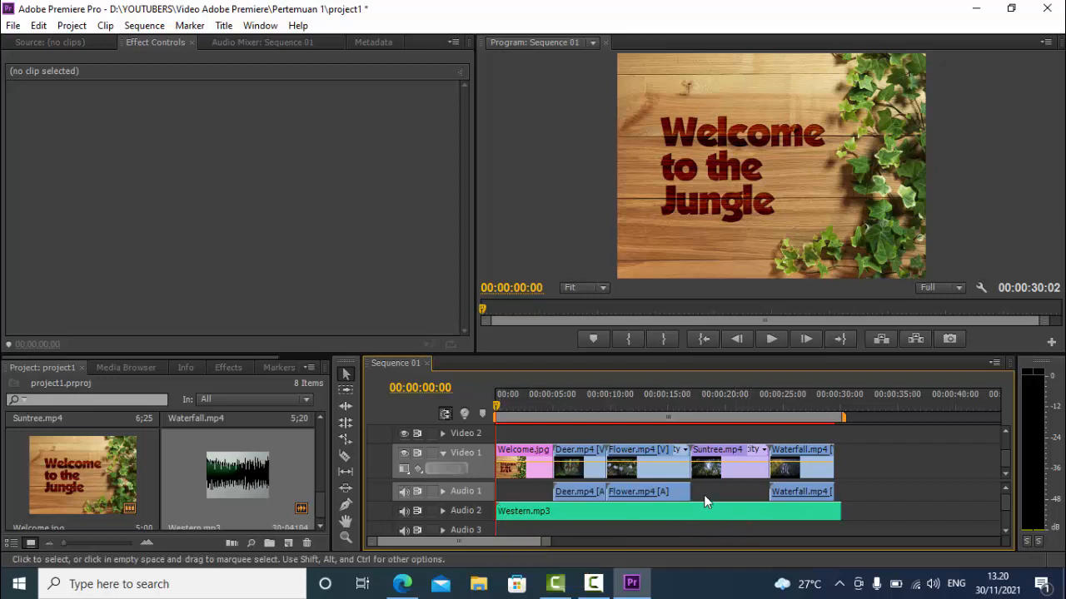
Set the duration of the Welcome.jpg clip to 2 seconds and ripple delete the gap before the Deer.mp4 clip
click(537, 472)
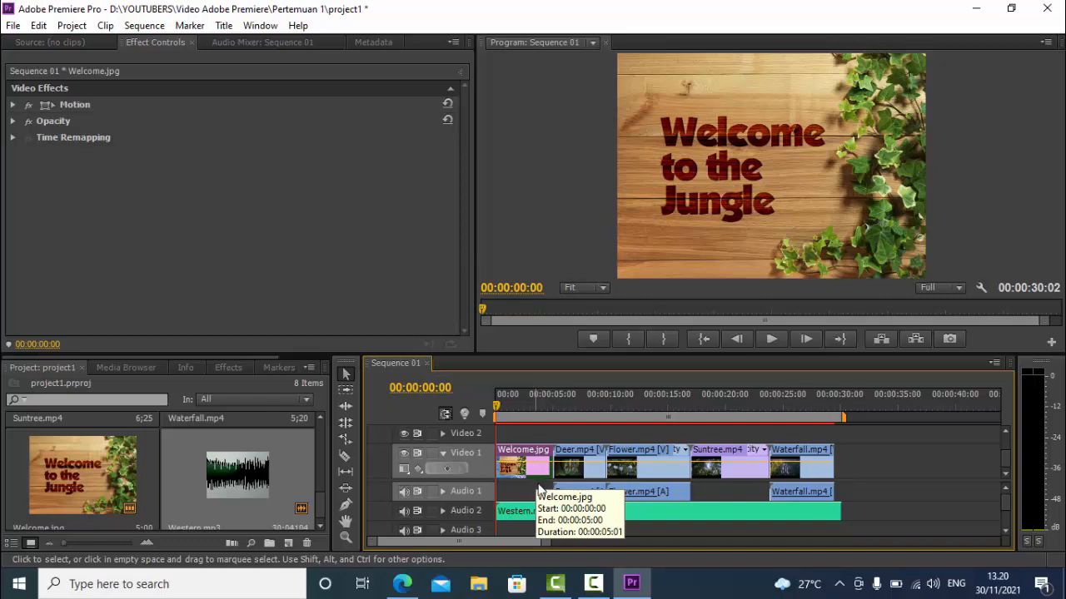
right_click(537, 472)
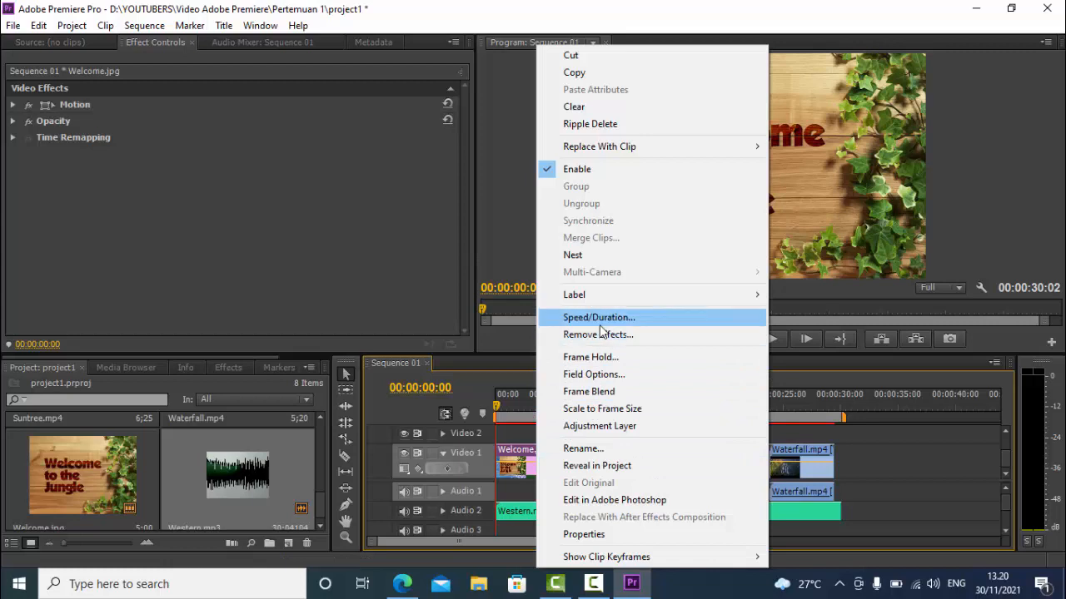
click(599, 323)
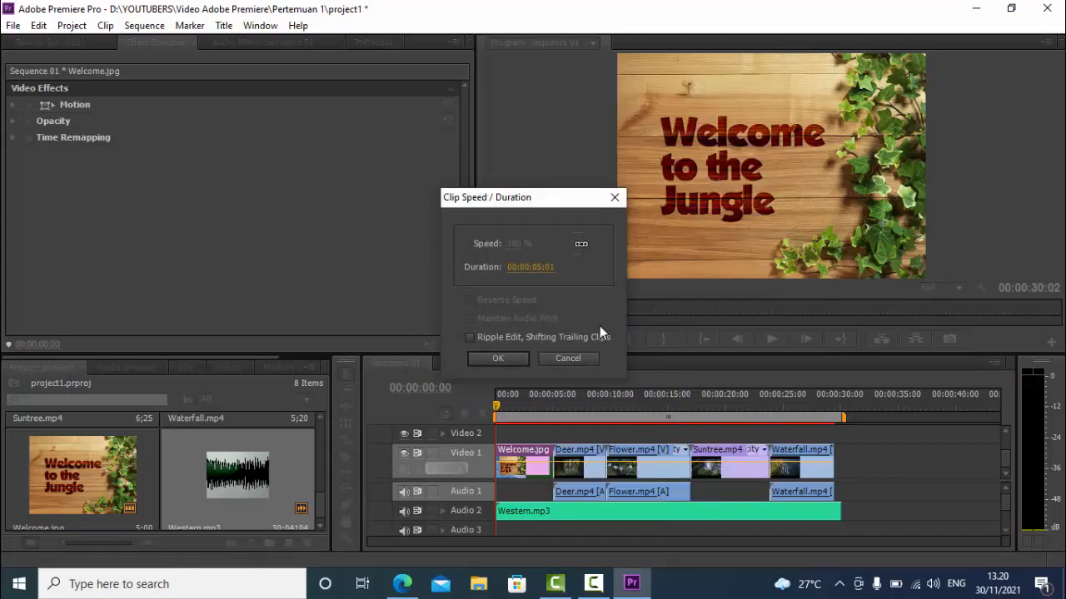
click(539, 267)
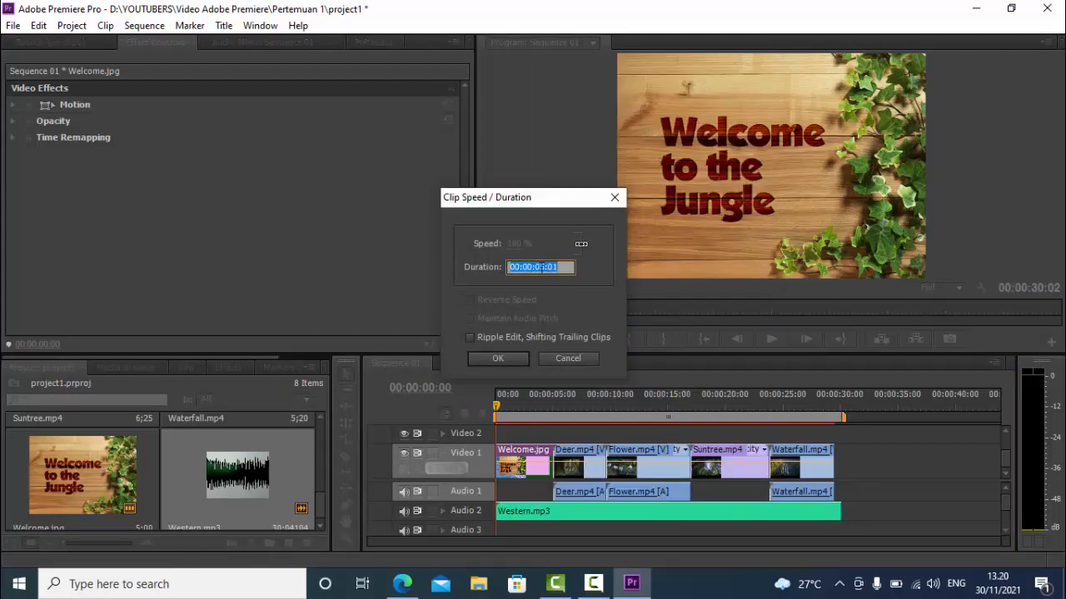
click(555, 267)
key(BackSpace)
text(2)
key(BackSpace)
text(0)
click(516, 358)
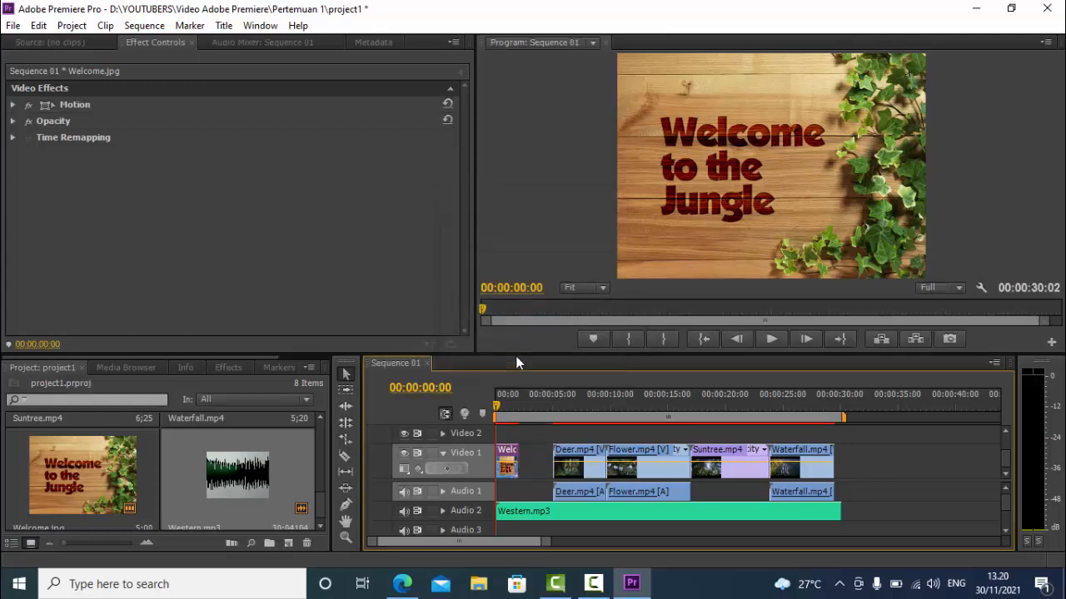
right_click(531, 461)
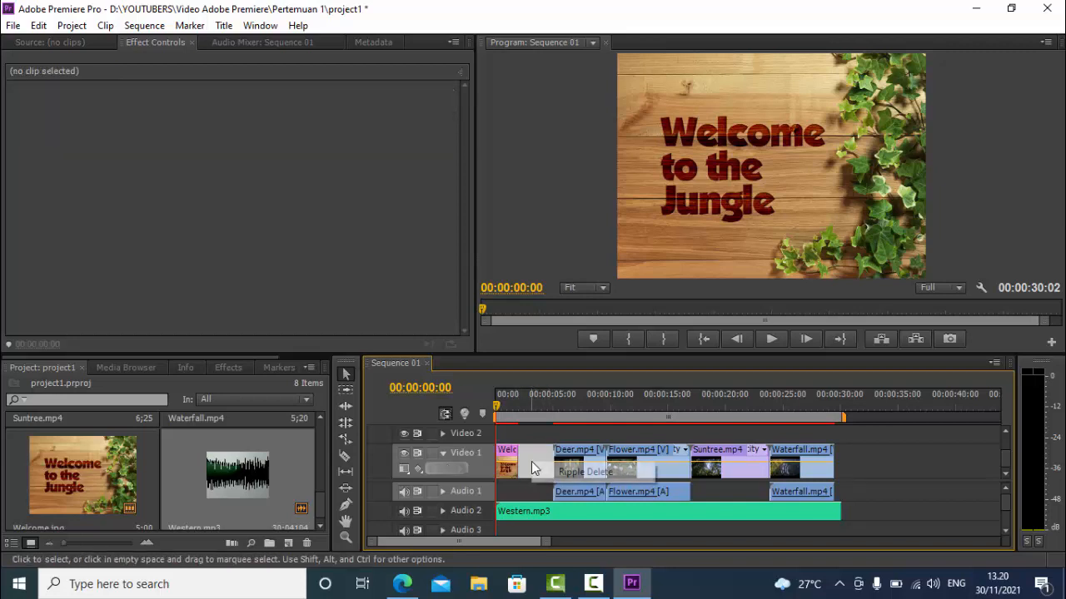
click(589, 478)
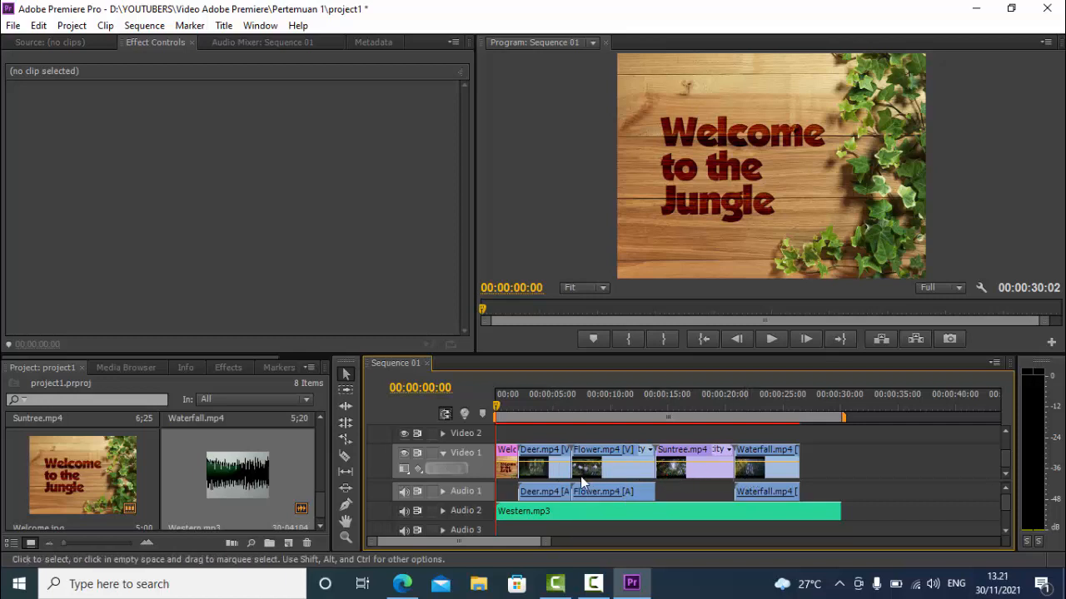
Set the duration of the Deer.mp4 clip to 00:00:03:00 with Ripple Edit, Shifting Trailing Clips enabled
right_click(554, 476)
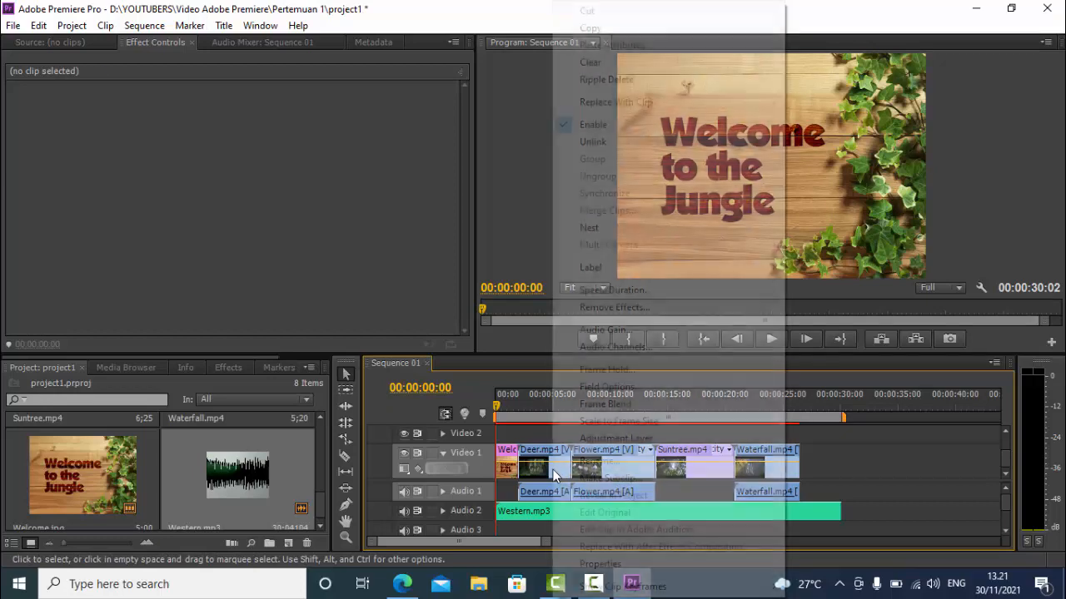
click(608, 295)
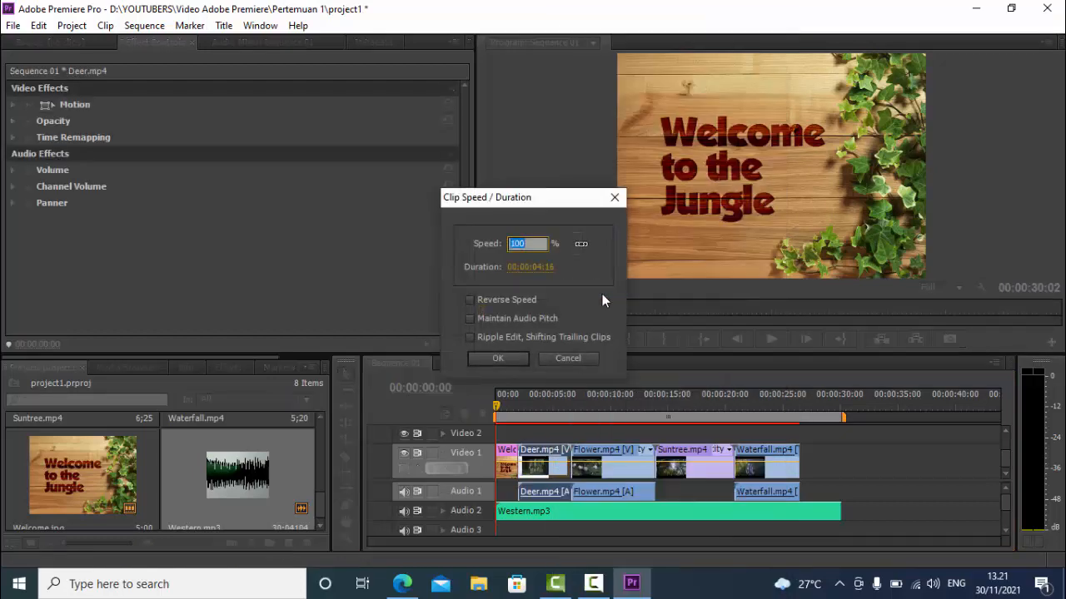
click(540, 267)
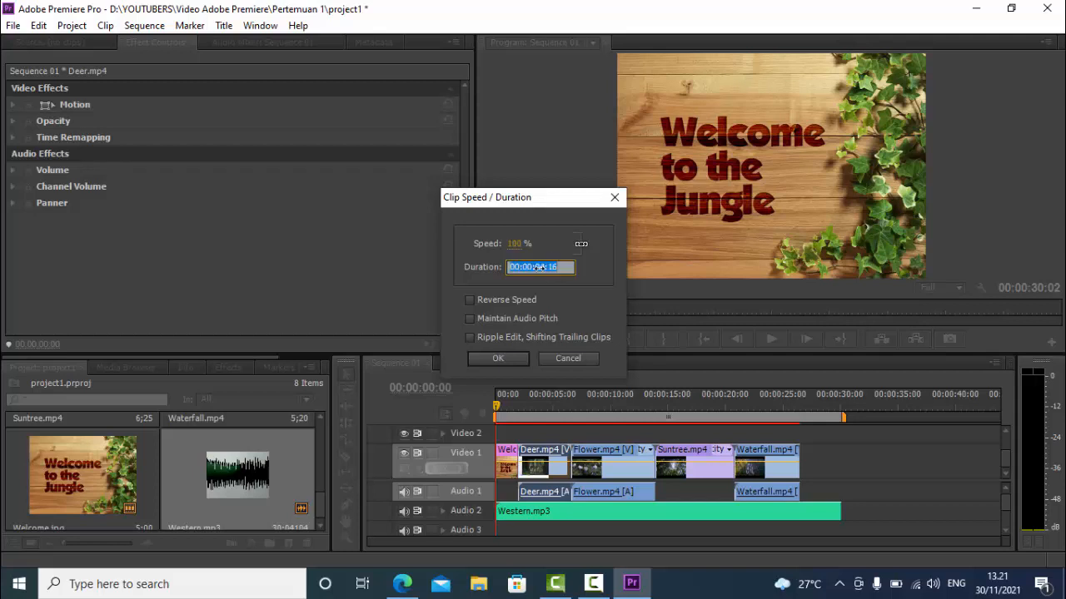
click(543, 267)
drag(544, 267, 542, 266)
text(3)
drag(558, 266, 549, 267)
key(Return)
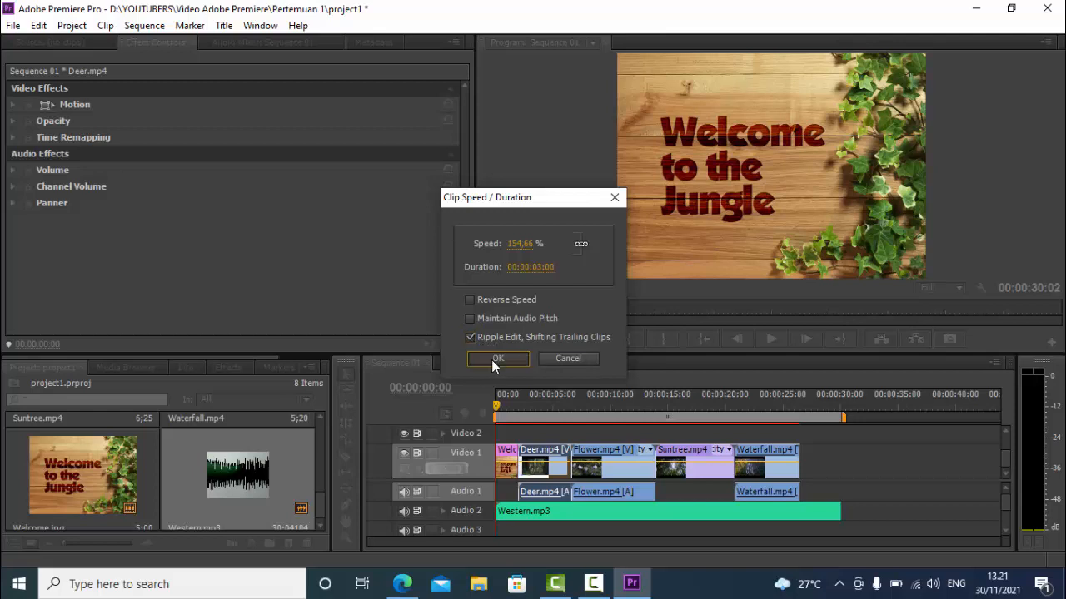
click(491, 359)
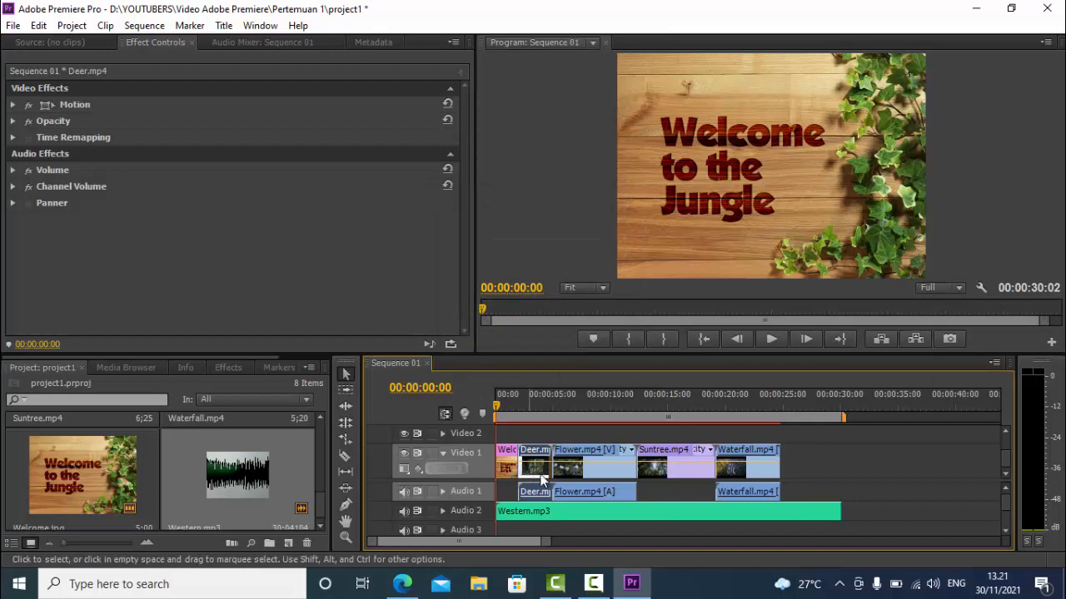
Set the duration of the Flower.mp4 clip to 00:00:03:00 with Ripple Edit, Shifting Trailing Clips enabled
right_click(602, 474)
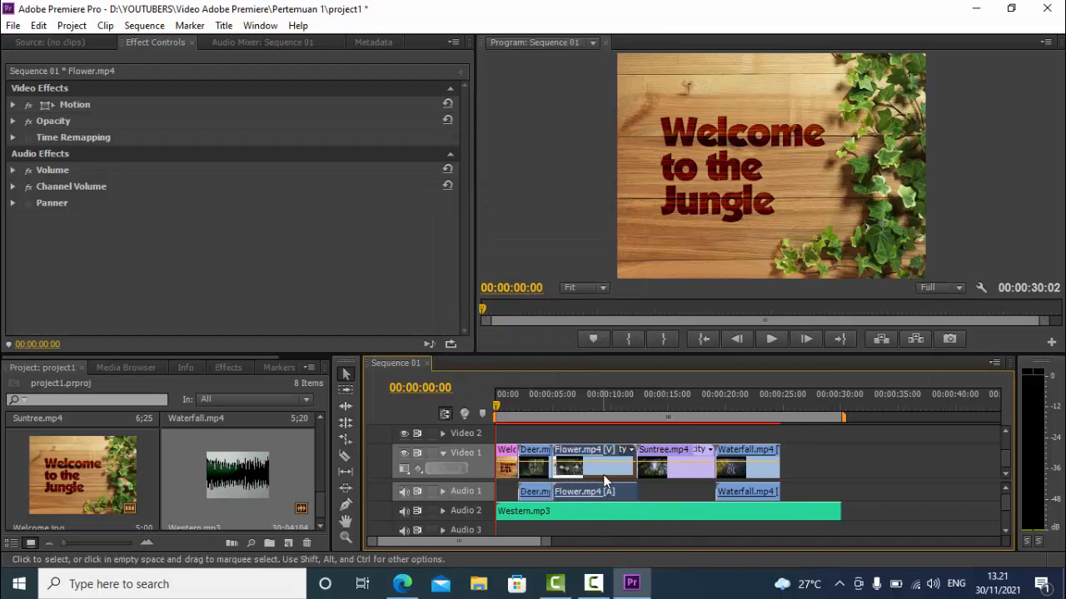
click(656, 290)
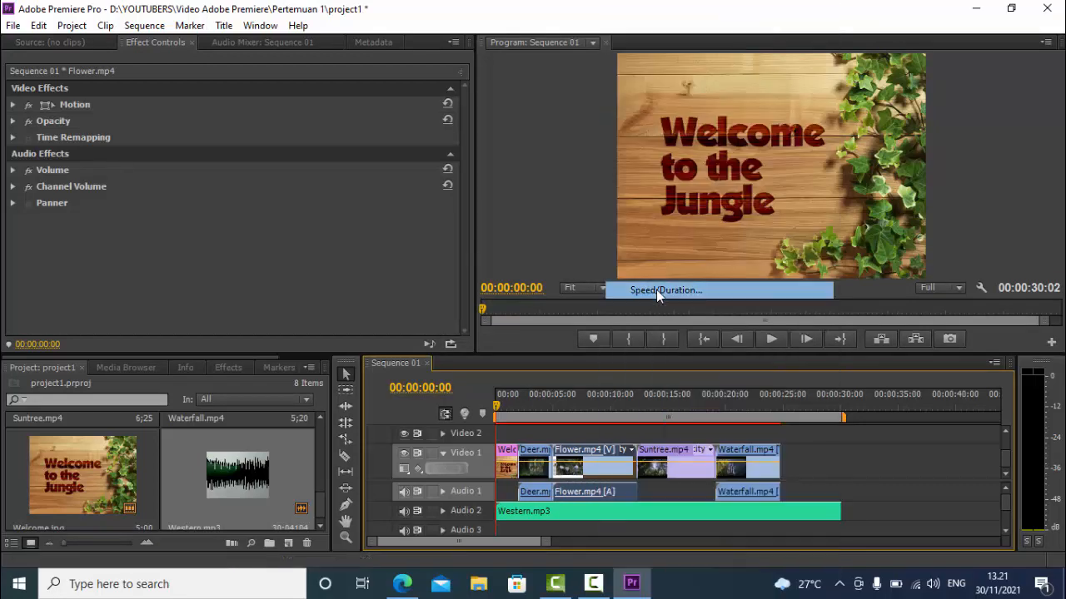
click(544, 269)
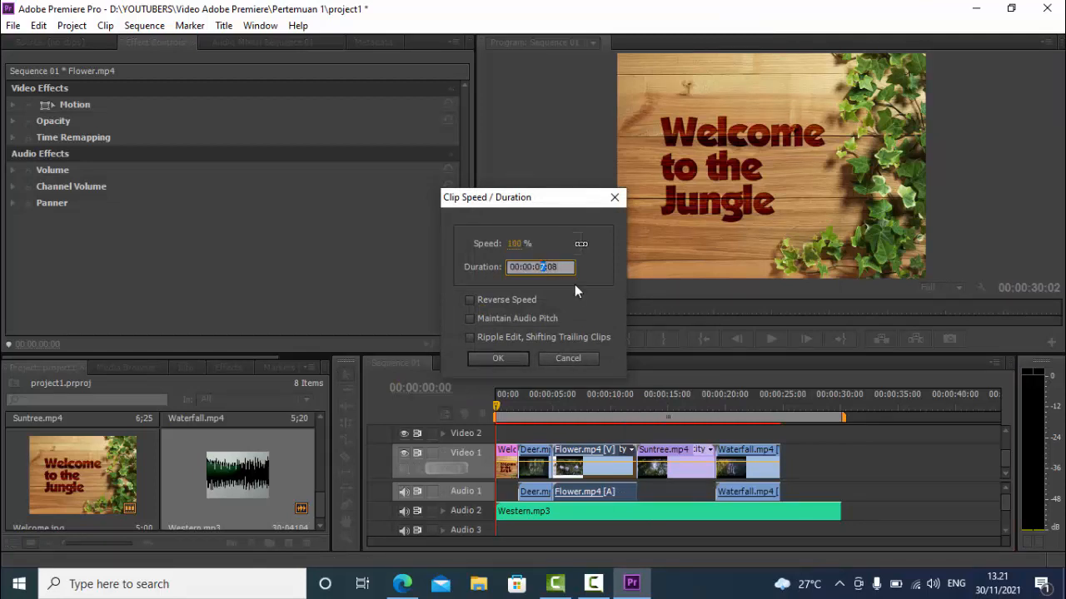
text(3)
click(491, 337)
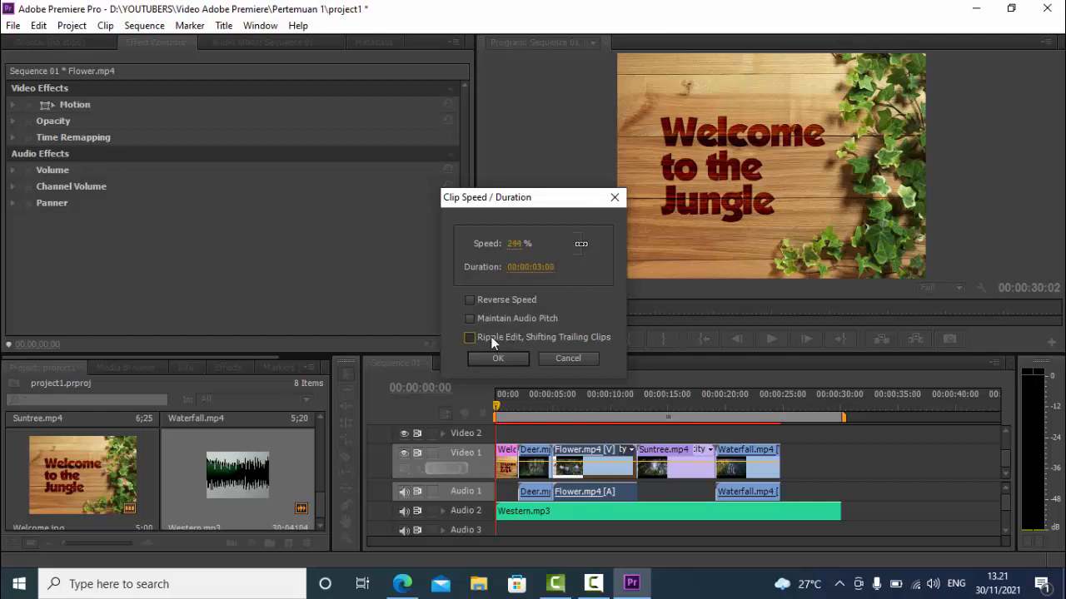
click(496, 360)
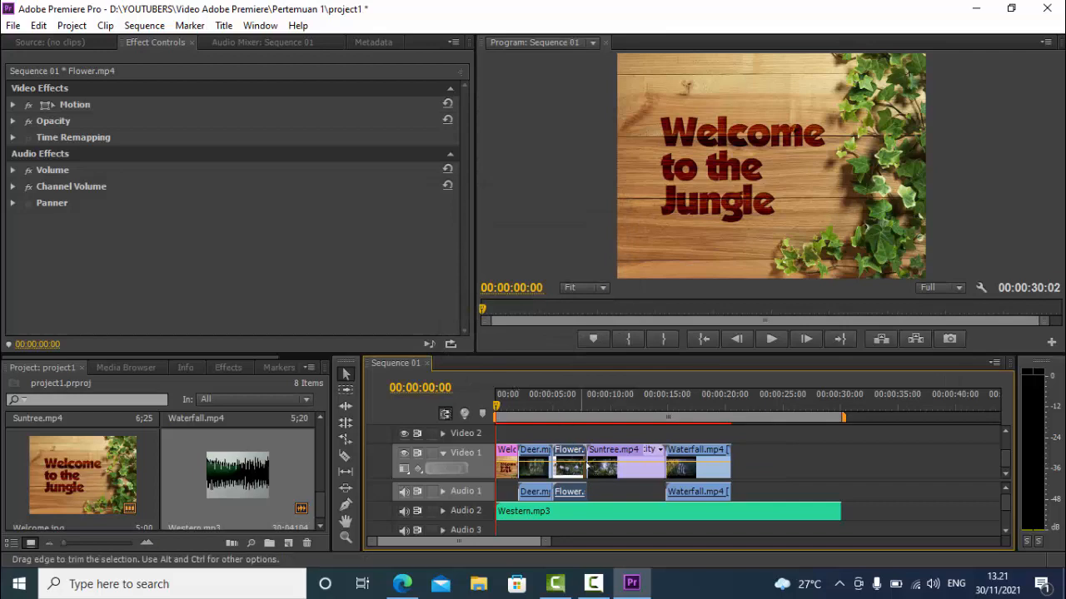
Set the duration of the Suntree.mp4 clip to 00:00:03:00 with Ripple Edit, Shifting Trailing Clips enabled
click(631, 472)
right_click(631, 472)
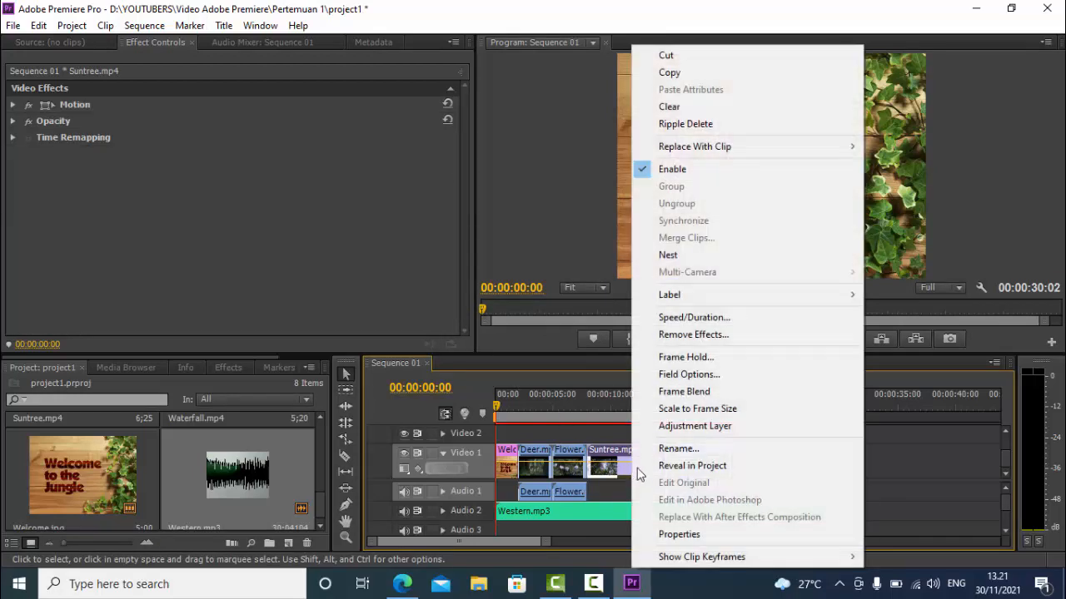
click(666, 317)
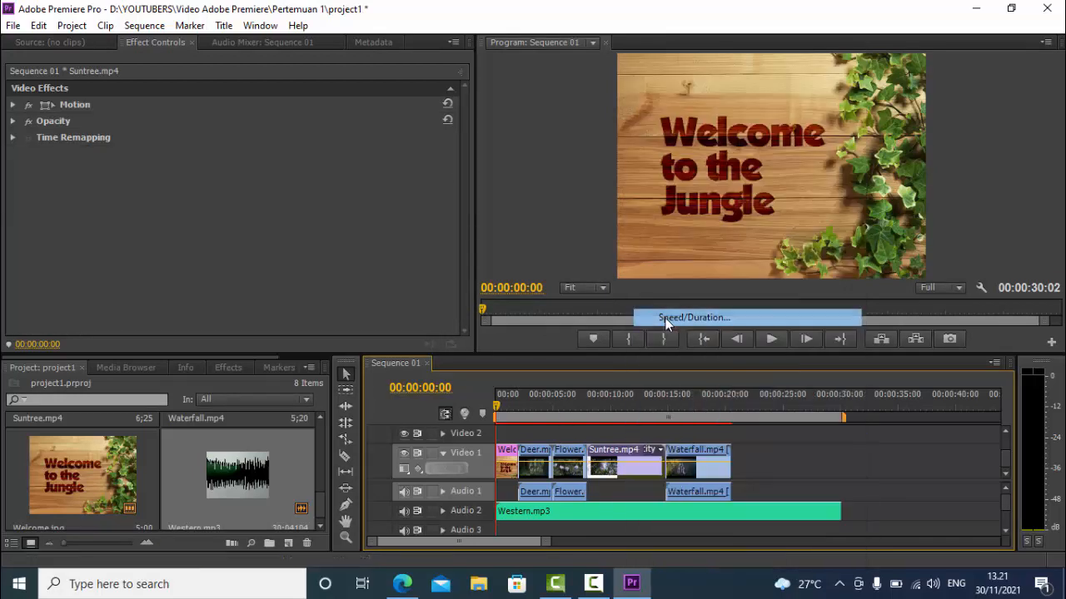
click(542, 267)
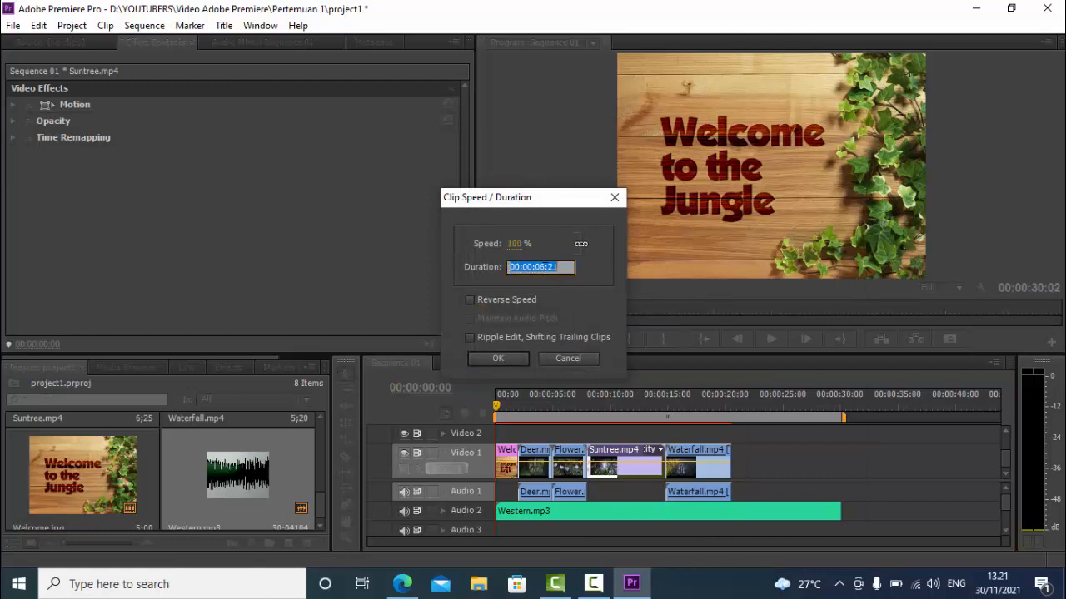
click(543, 267)
text(3)
drag(559, 267, 549, 267)
text(00)
click(518, 336)
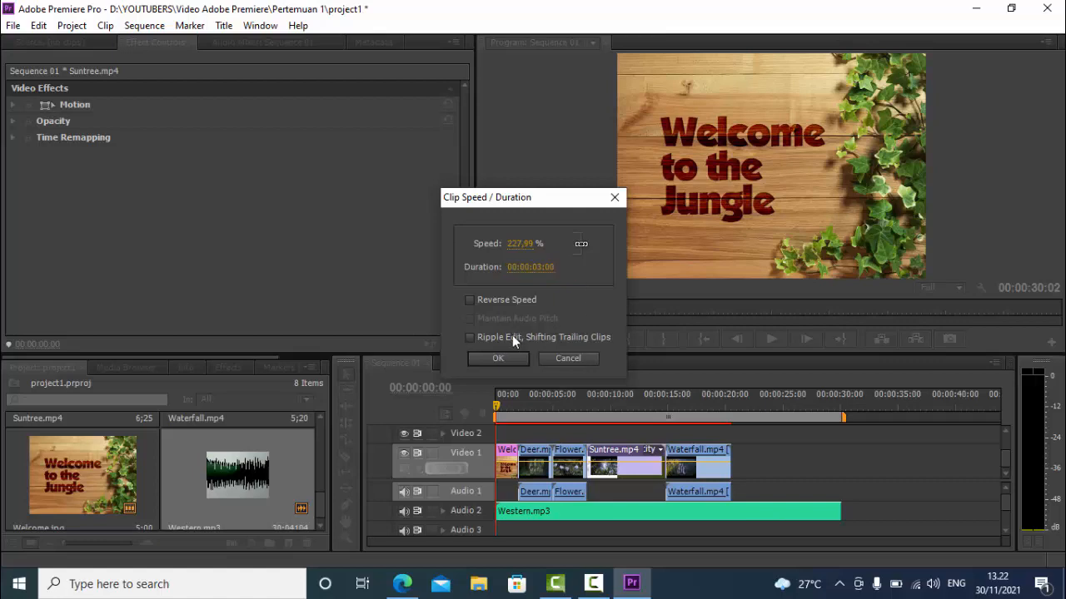
click(497, 357)
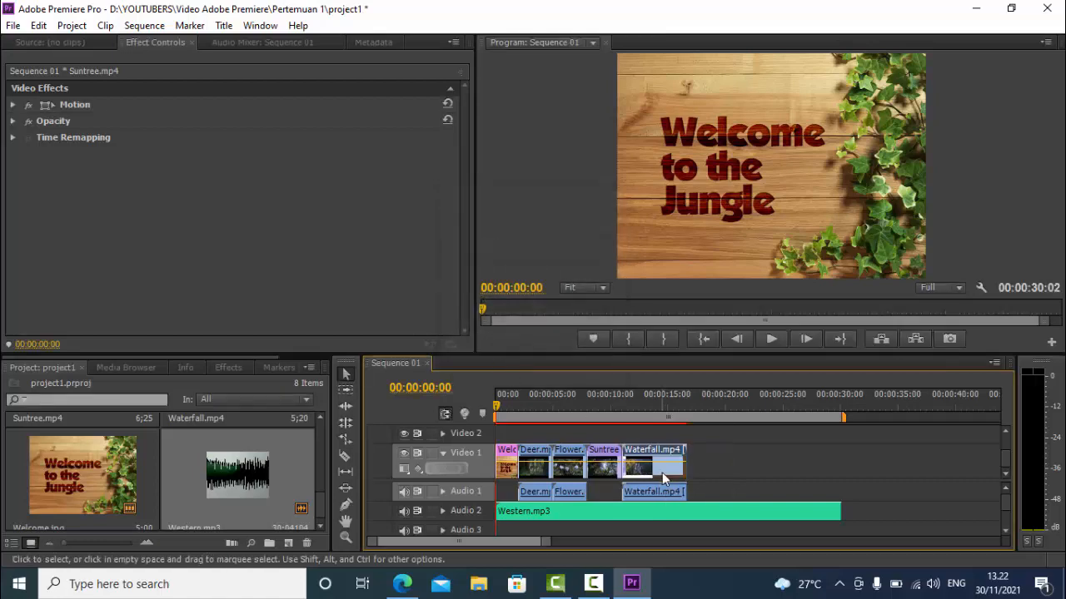
Shorten the Waterfall.mp4 clip to a duration of 3 seconds with Ripple Edit, Shifting Trailing Clips enabled
click(662, 472)
right_click(662, 472)
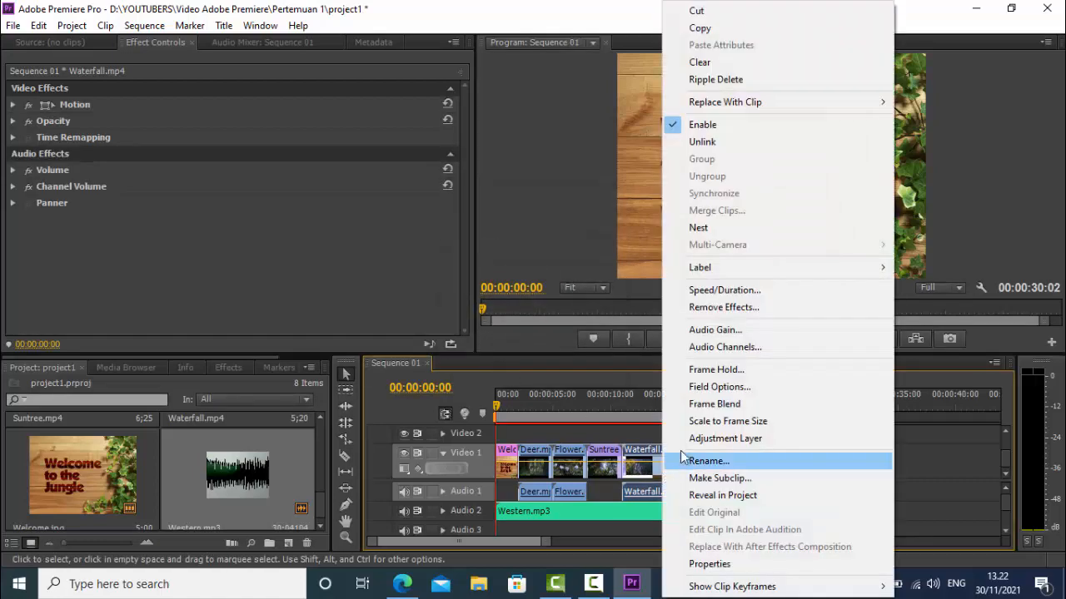
click(705, 290)
click(552, 267)
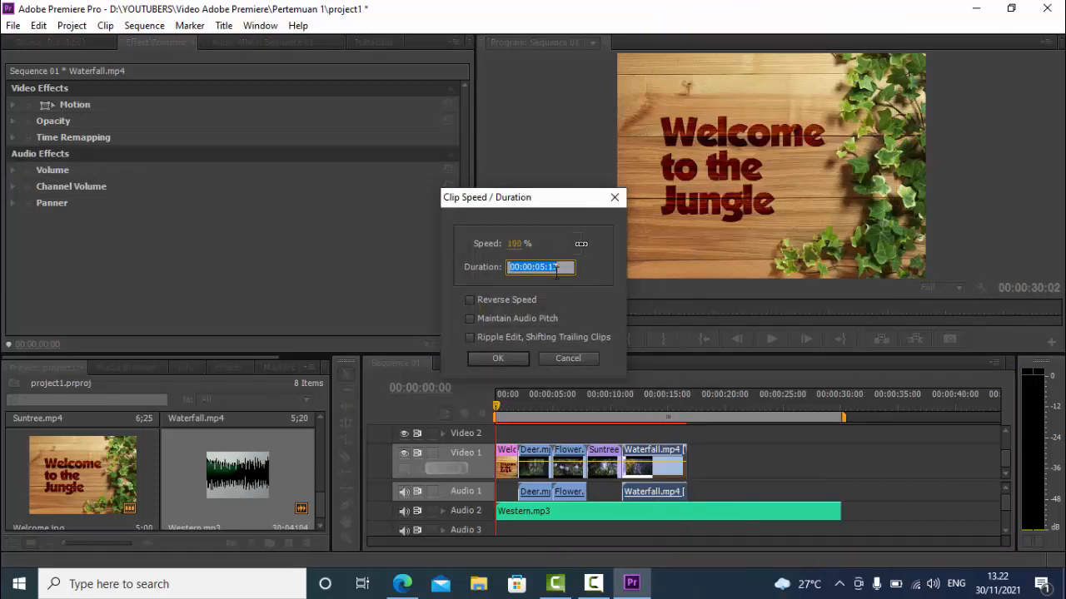
drag(563, 267, 549, 267)
click(506, 337)
click(503, 355)
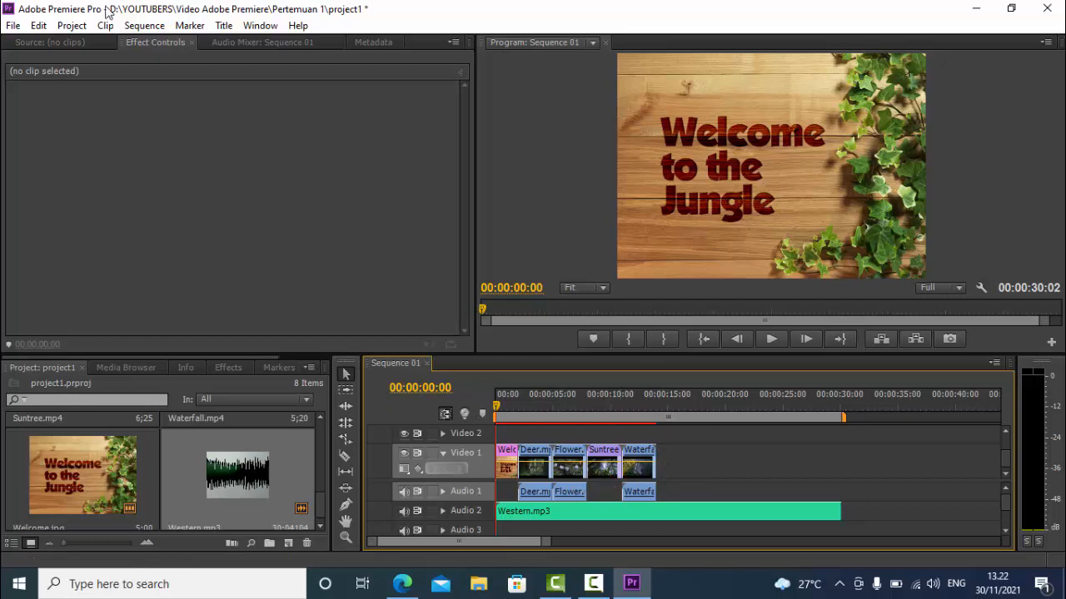
Create a new title named Title 01 at 720 × 576, 25 fps, with the D1/DV PAL pixel aspect ratio
click(13, 26)
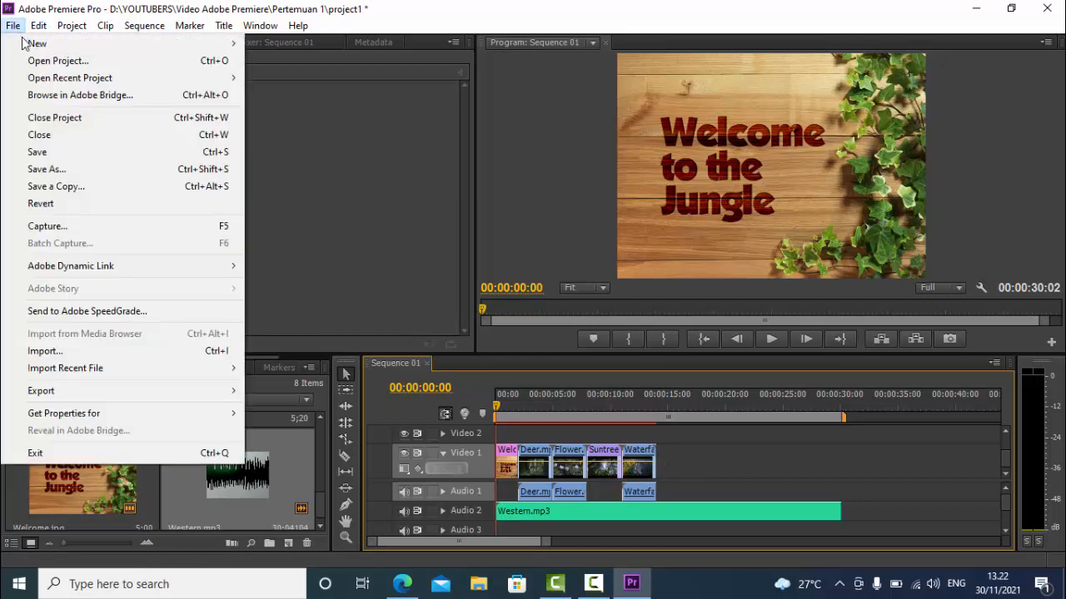
mouse_move(240, 44)
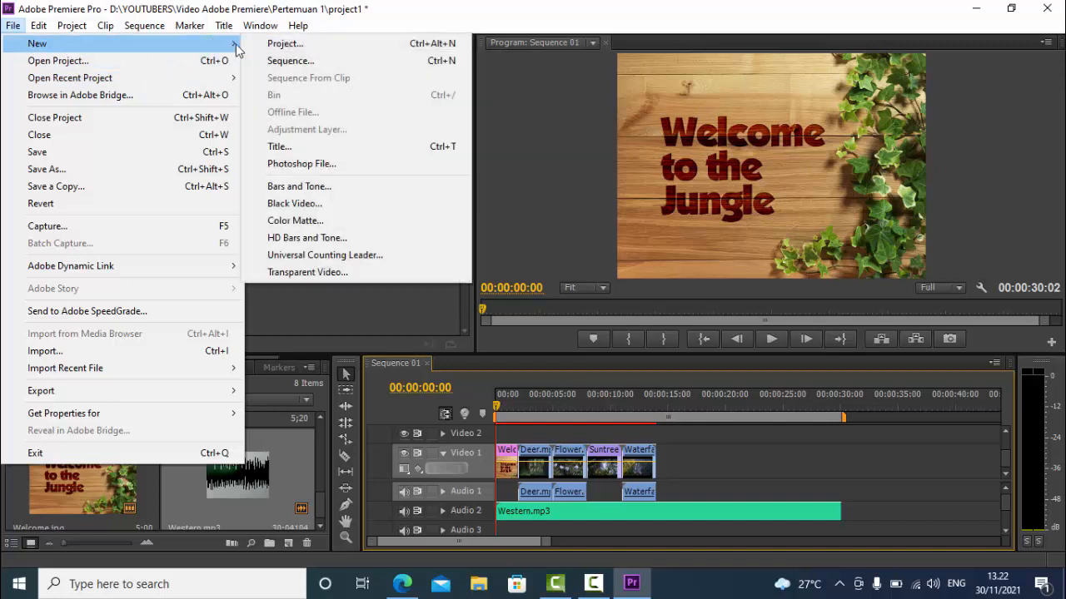
click(293, 145)
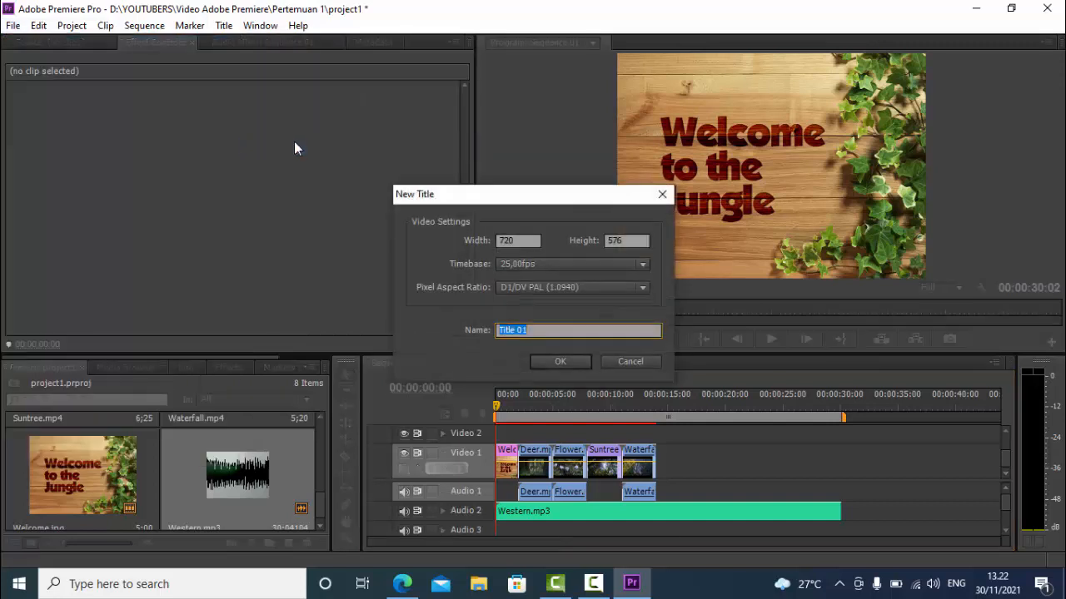
click(544, 331)
click(557, 361)
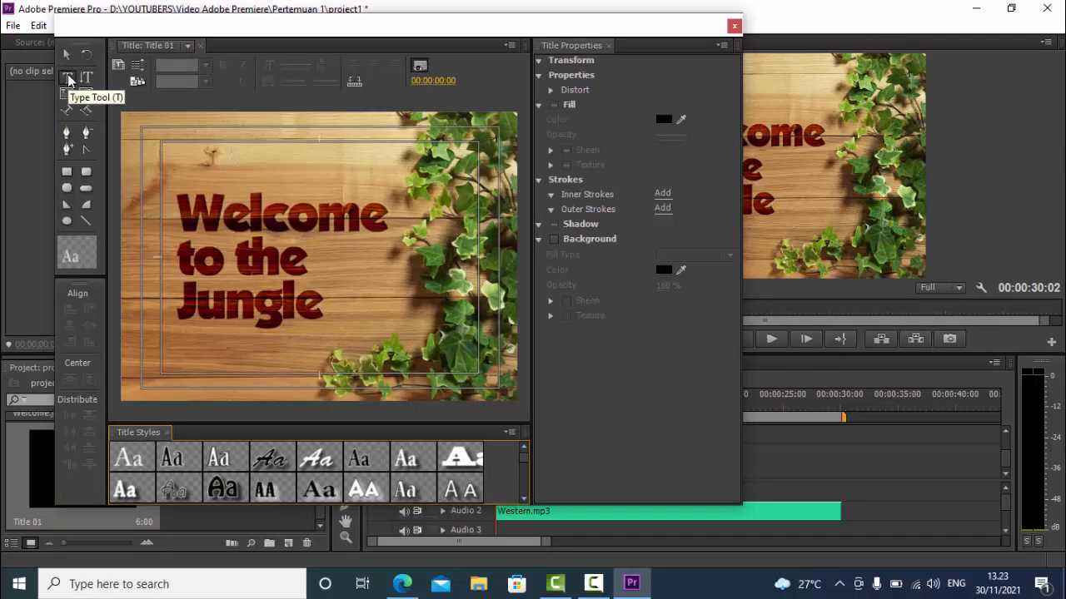
Add text with the Type Tool over the title canvas, with "Terimakasih Telah" as its first line
click(68, 80)
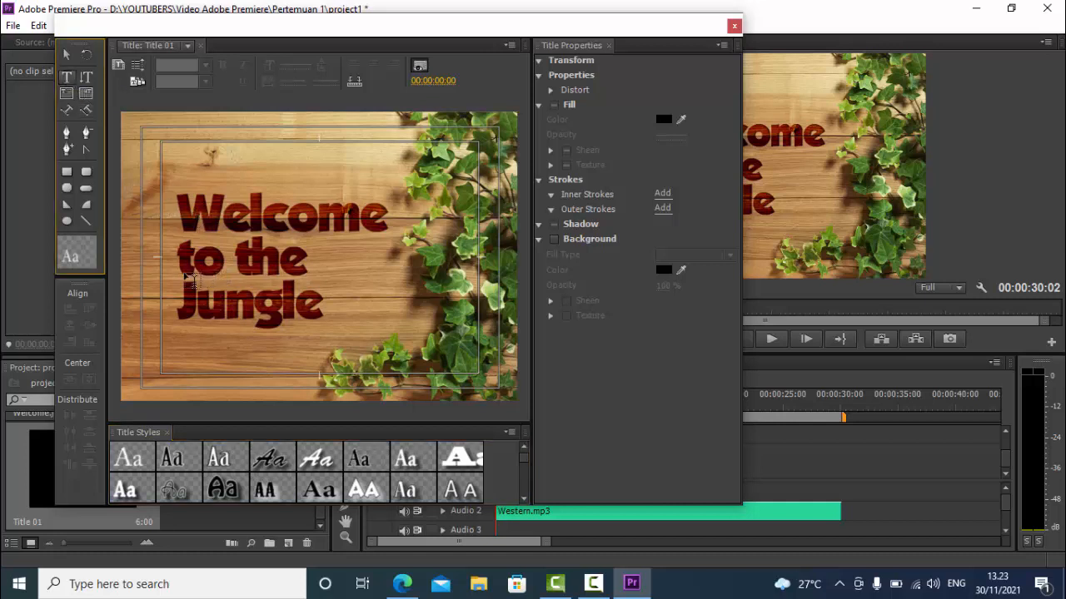
click(170, 259)
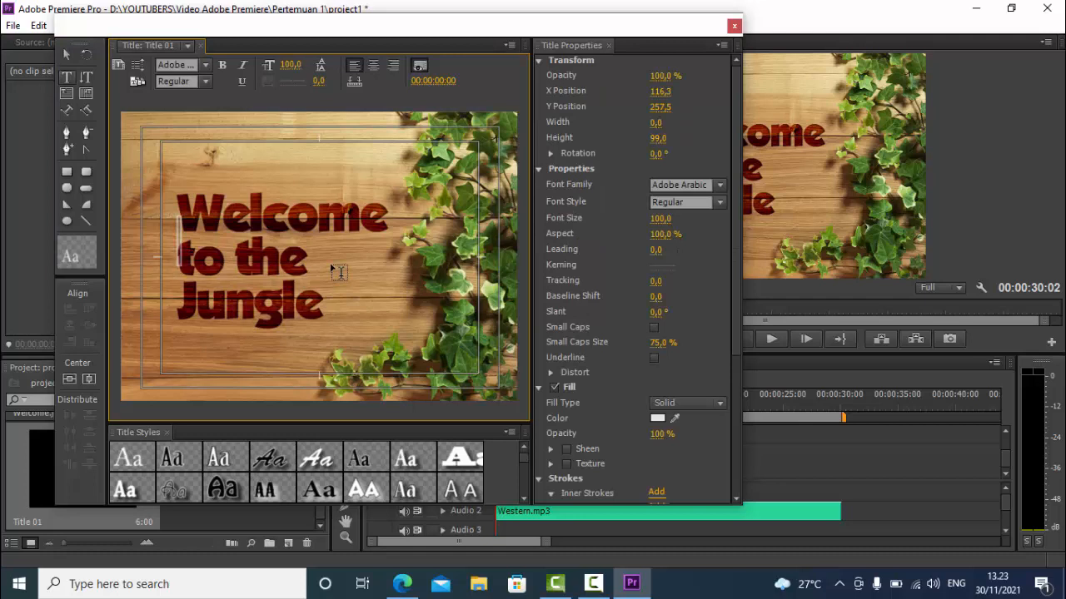
text(Terim)
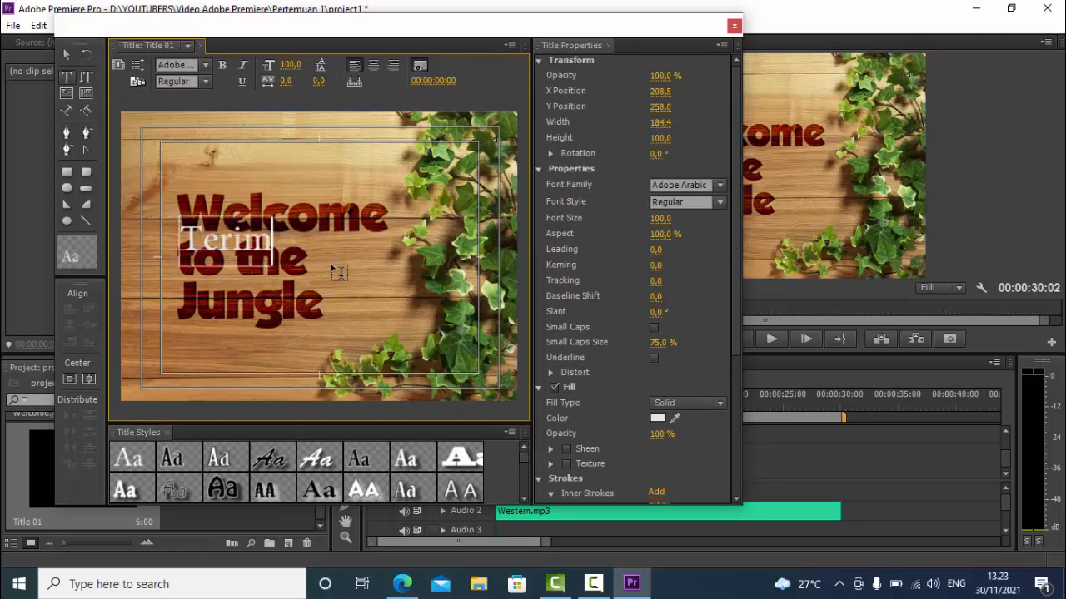
text(akasih te)
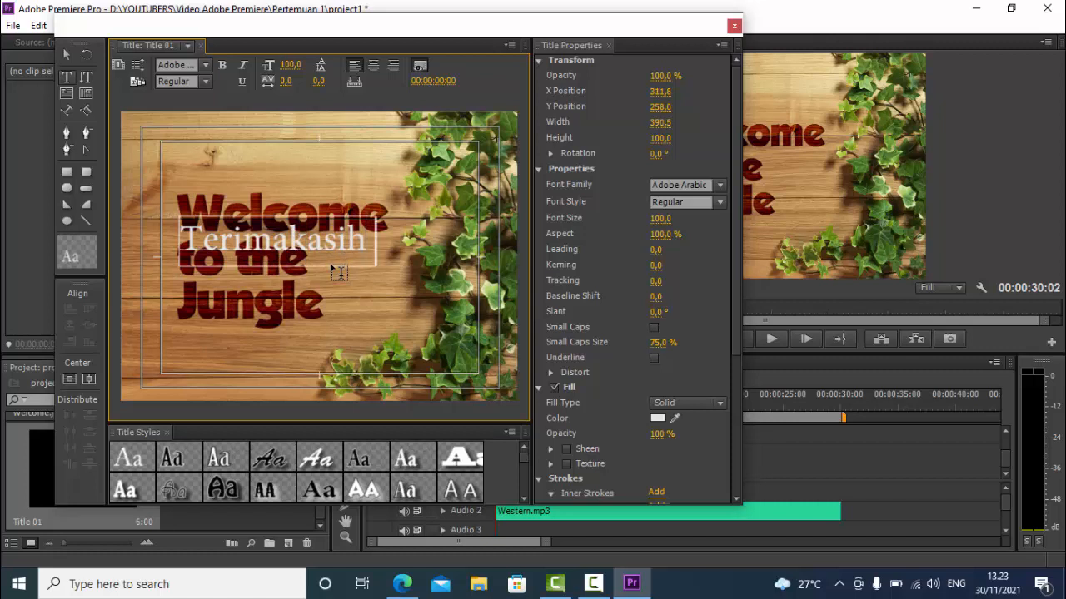
key(BackSpace)
key(BackSpace)
text(Telh)
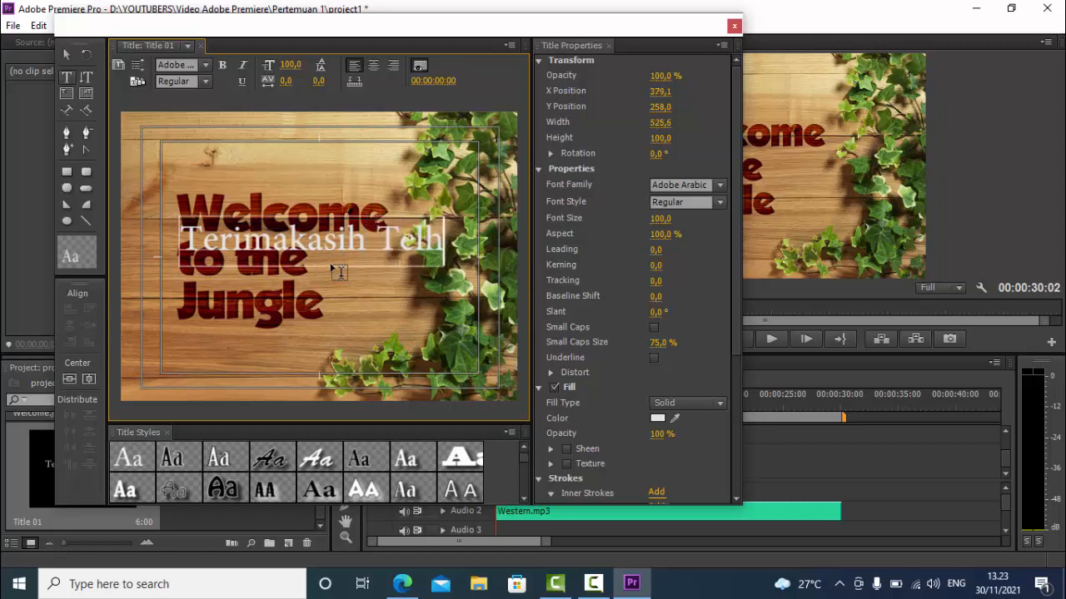
text(a)
key(BackSpace)
key(BackSpace)
key(BackSpace)
text(lah)
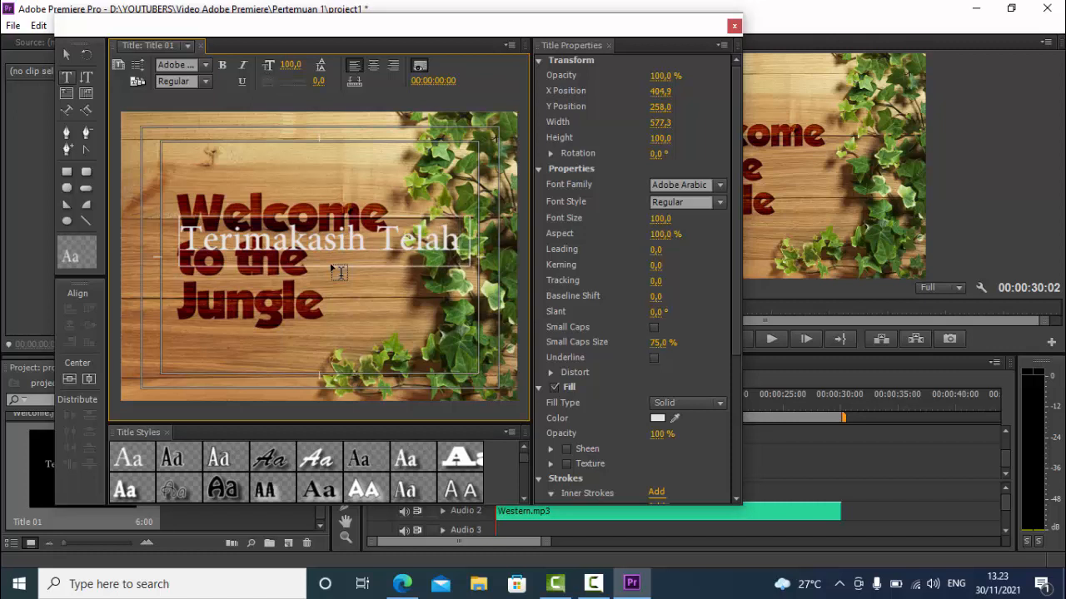
Continue the title text with a second line "Menonton Video" and a third line "Kami"
key(Return)
text(Menont)
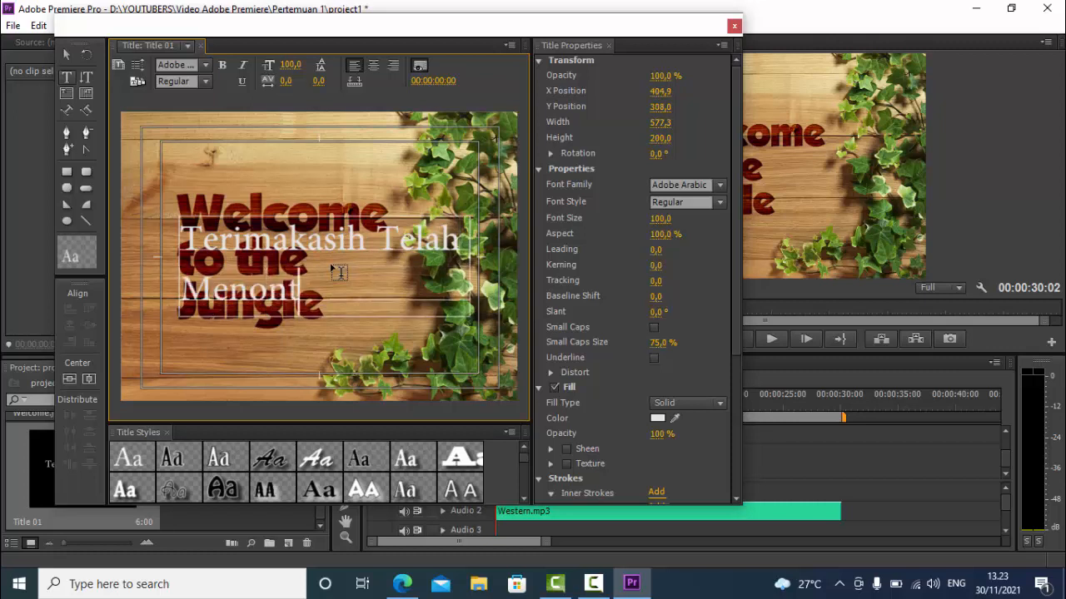
text(on Vidoe)
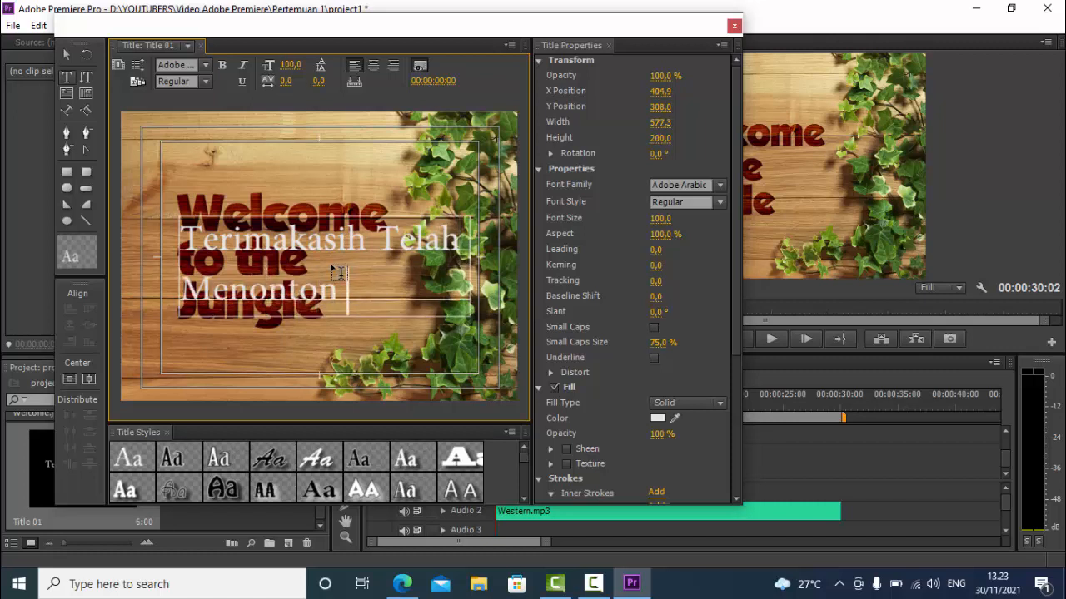
key(BackSpace)
key(BackSpace)
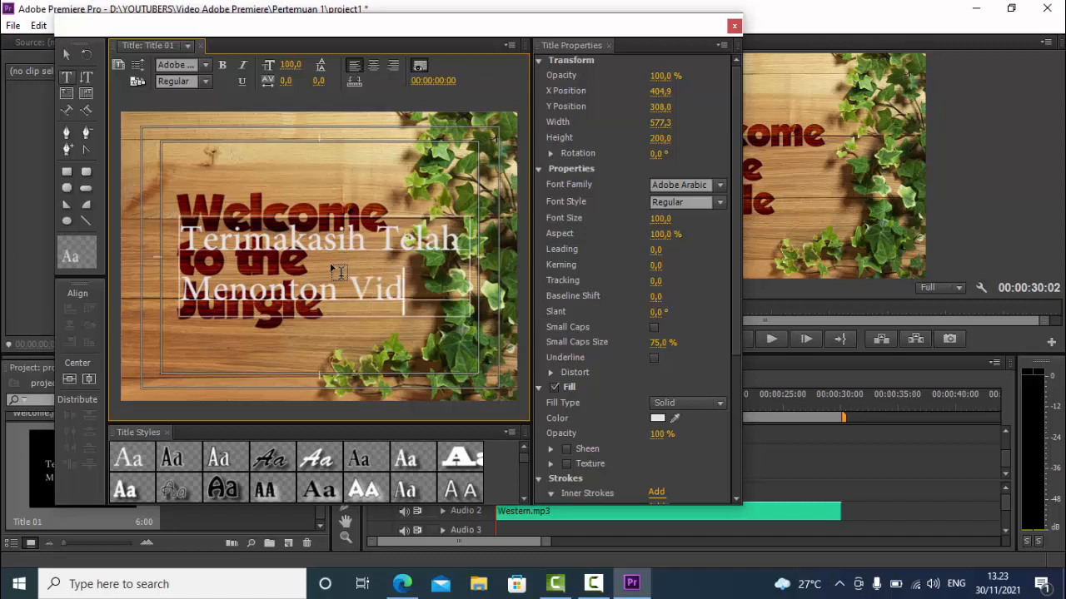
text(eo)
key(Return)
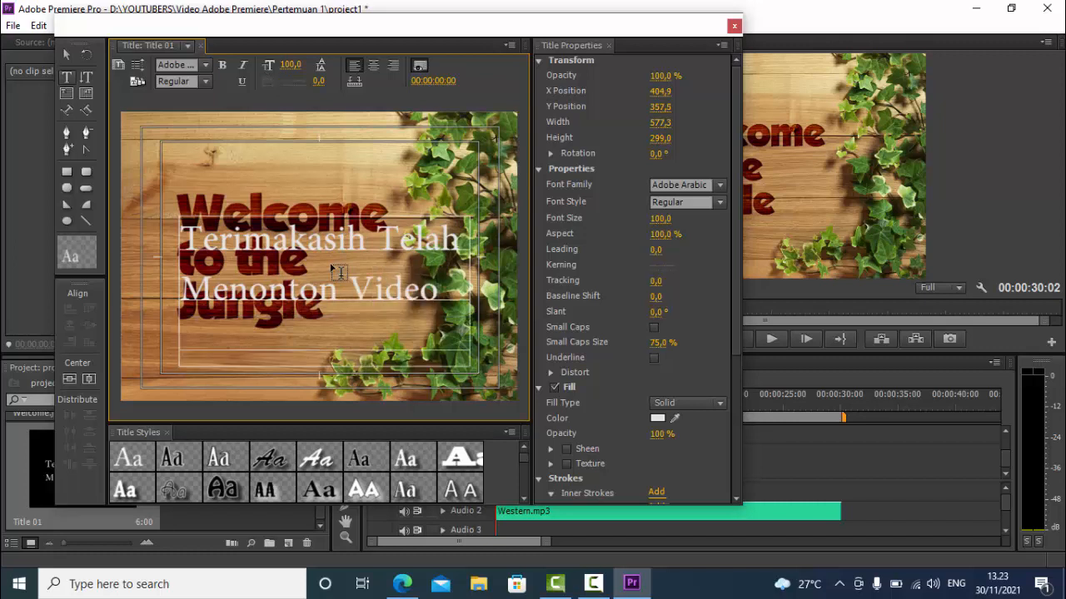
text(Kami)
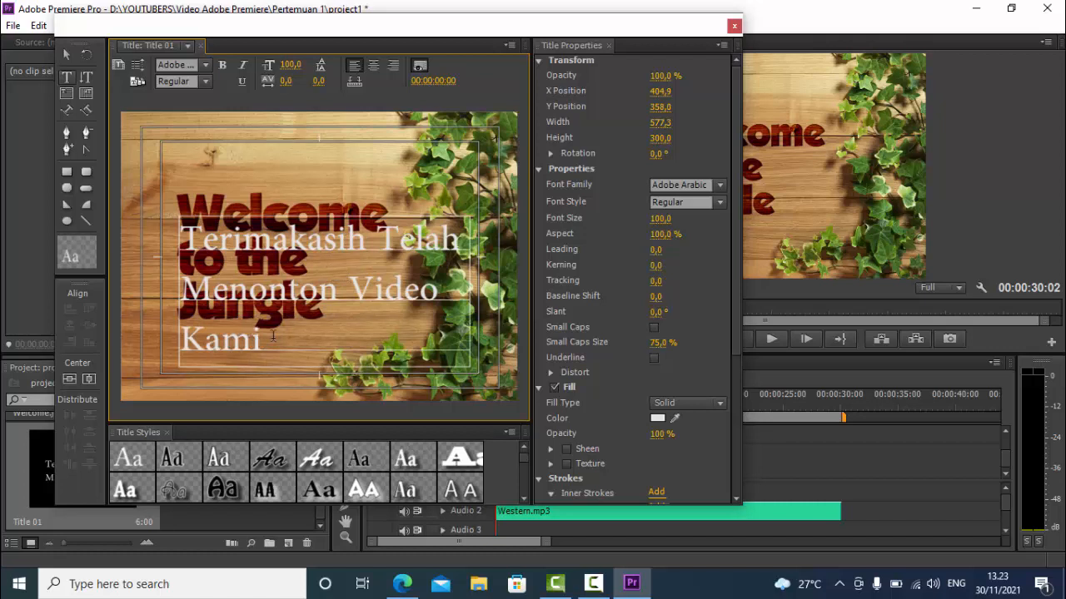
Center-align the title text, move the text block up to about X 395.6, Y 288.2, and close the title editor
drag(271, 336, 188, 221)
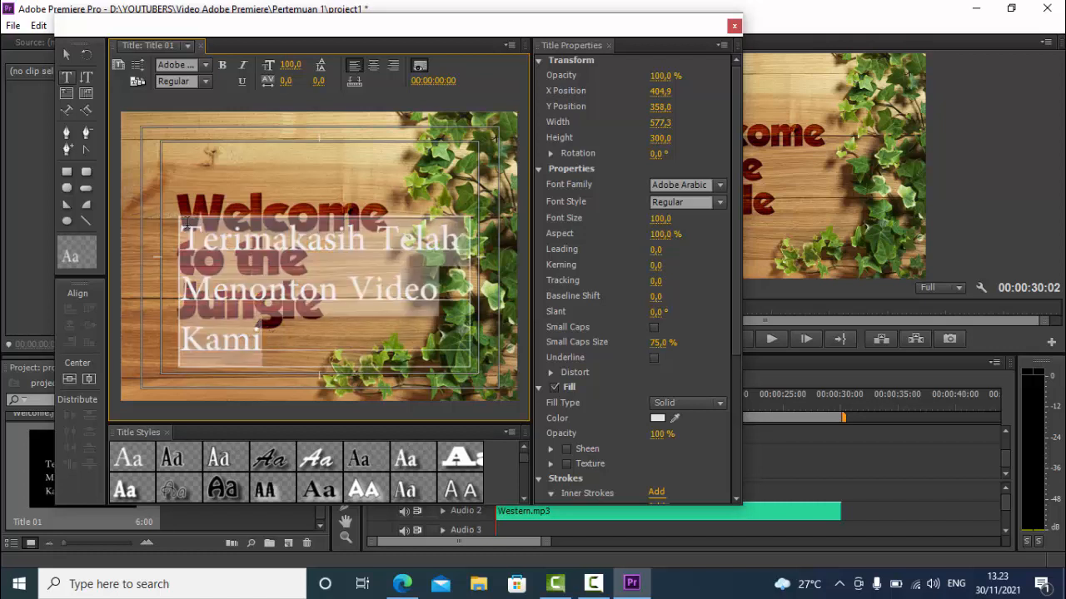
click(374, 66)
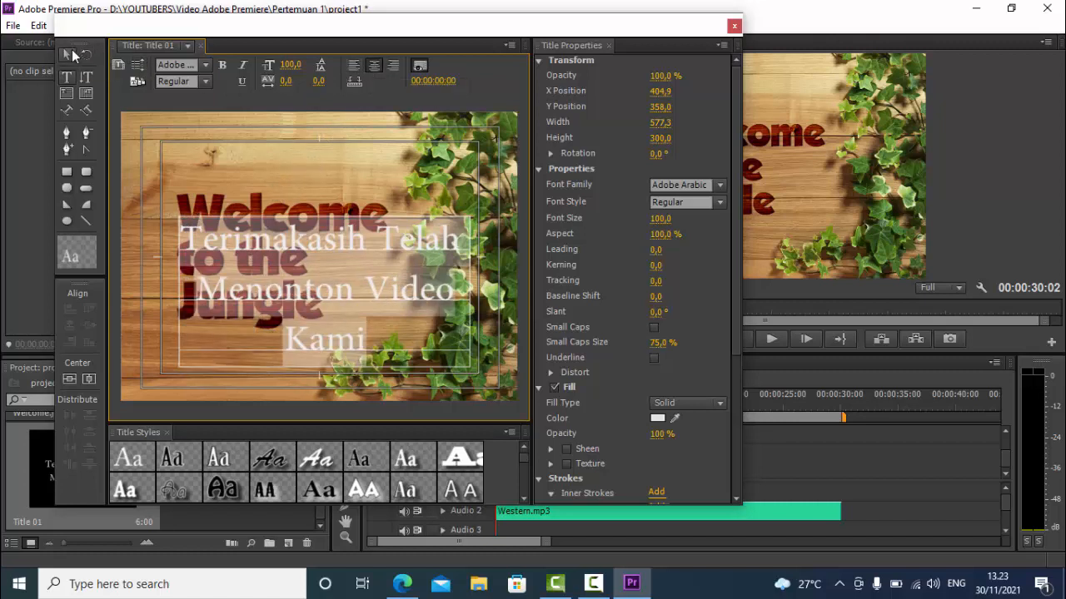
click(70, 56)
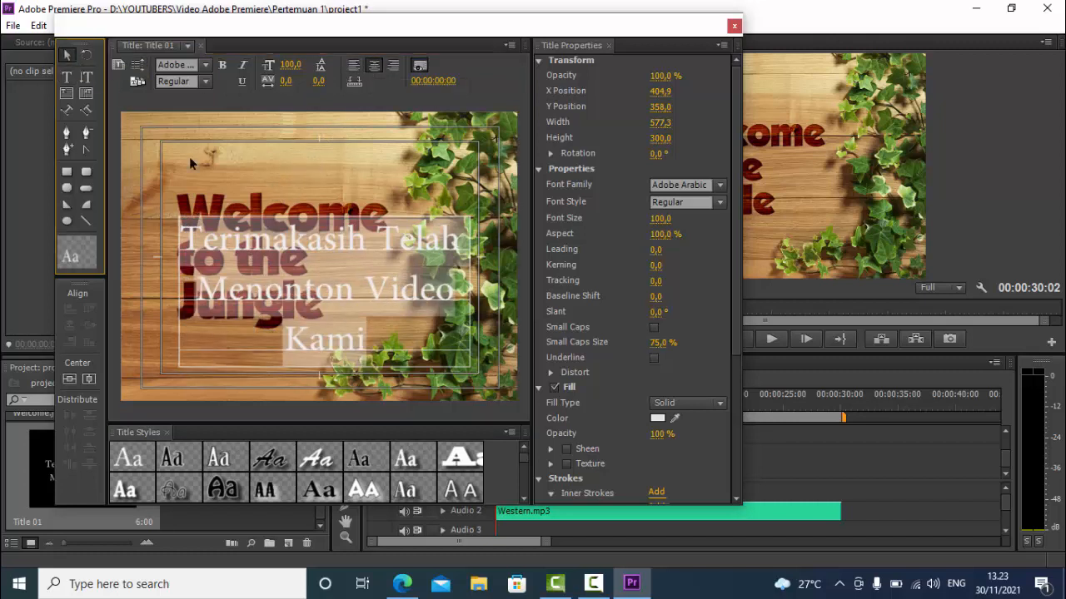
drag(332, 309, 324, 273)
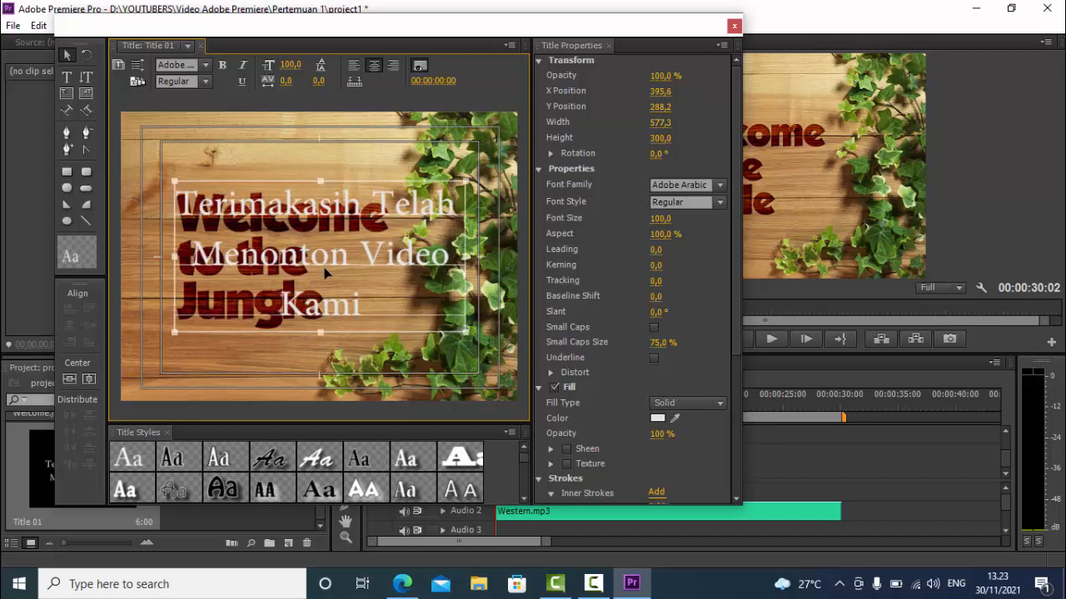
click(734, 25)
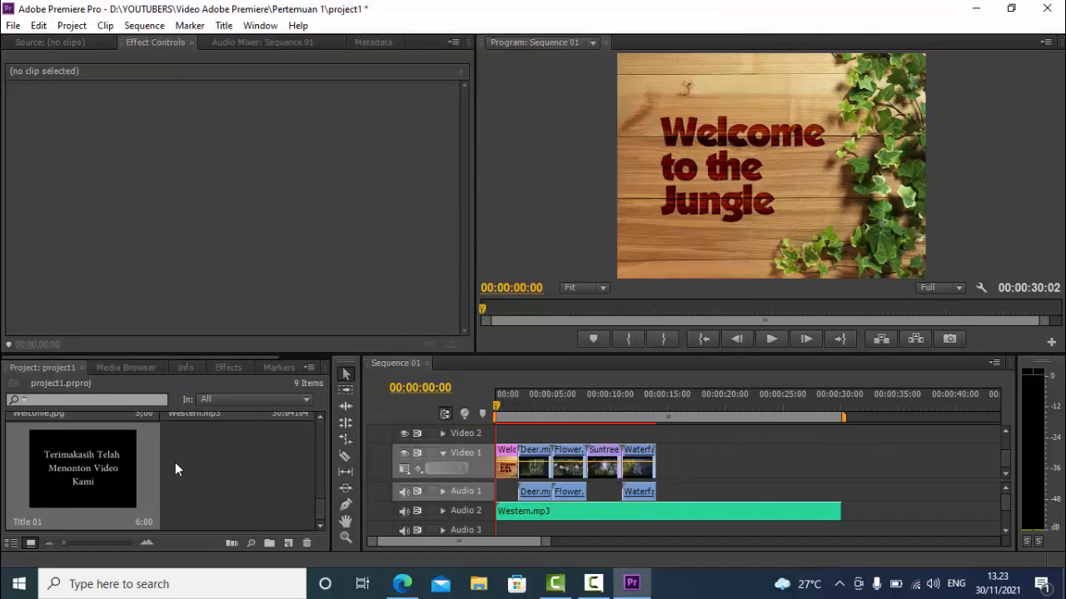
Place Title 01 on the Video 1 track directly after the Waterfall.mp4 clip
click(90, 467)
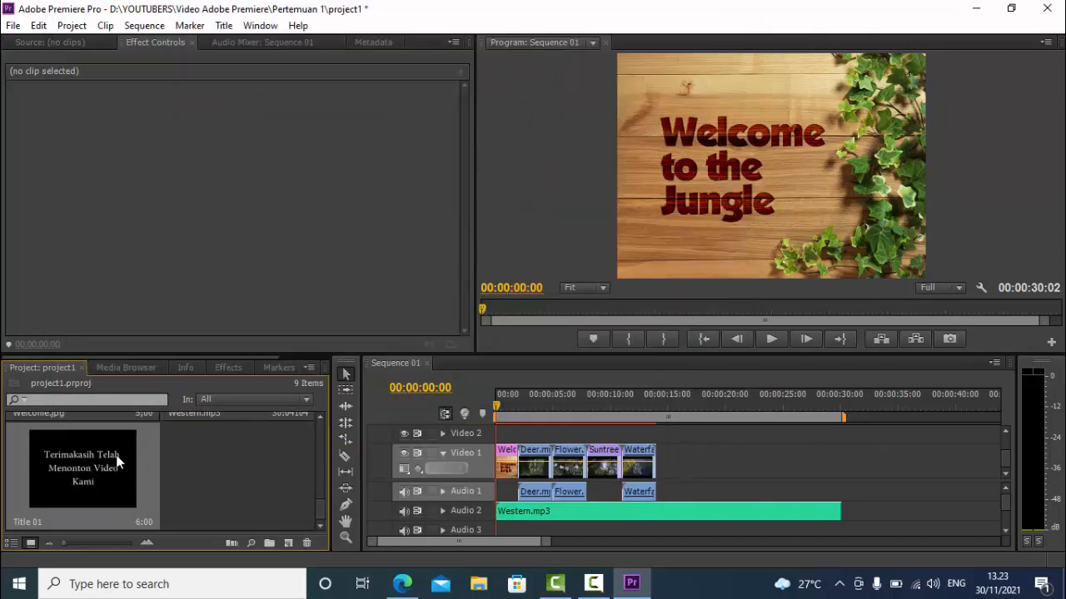
click(319, 416)
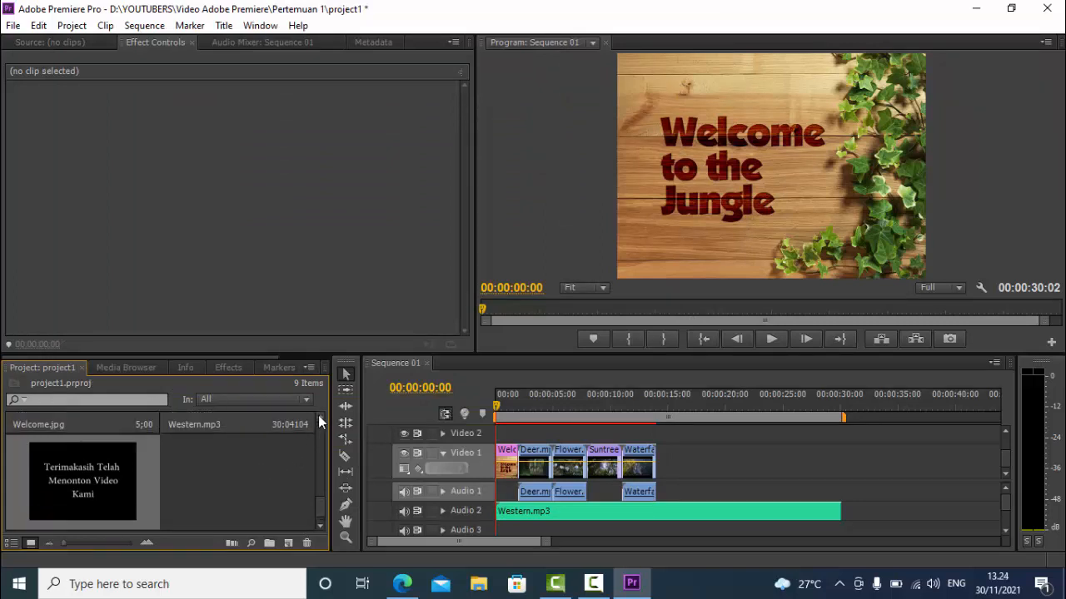
scroll(308, 514, down, 1)
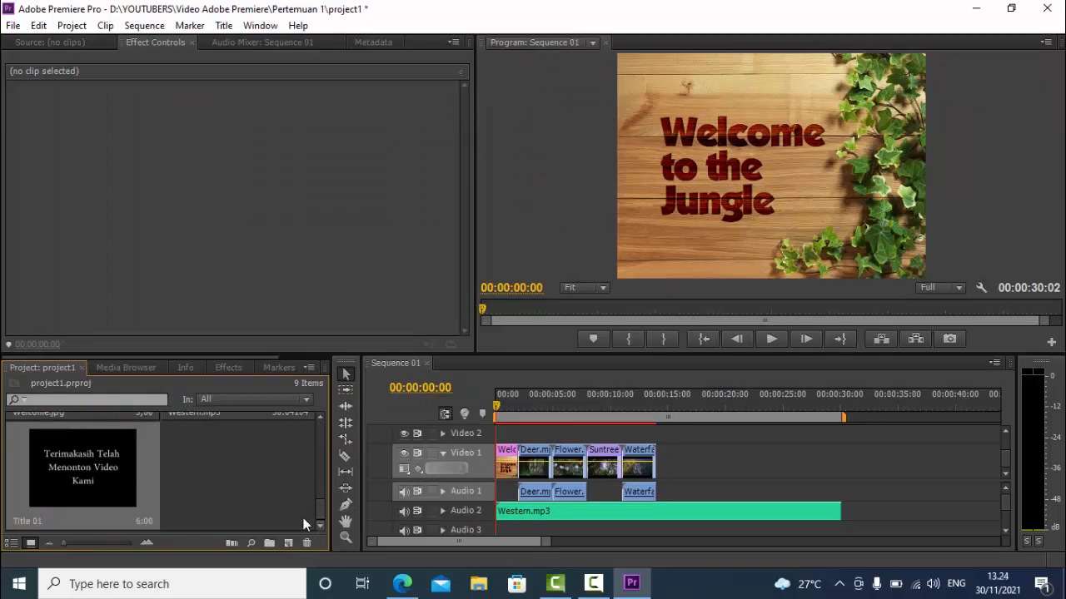
drag(39, 464, 664, 481)
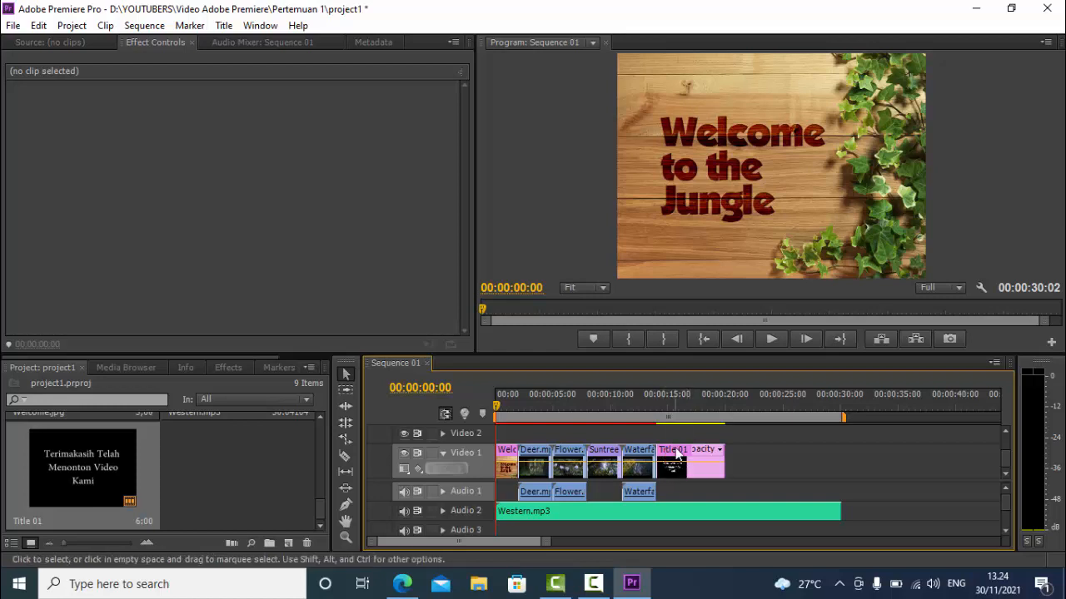
Set the duration of the Title 01 clip to 2 seconds with Ripple Edit, Shifting Trailing Clips enabled
click(675, 413)
drag(675, 416, 655, 413)
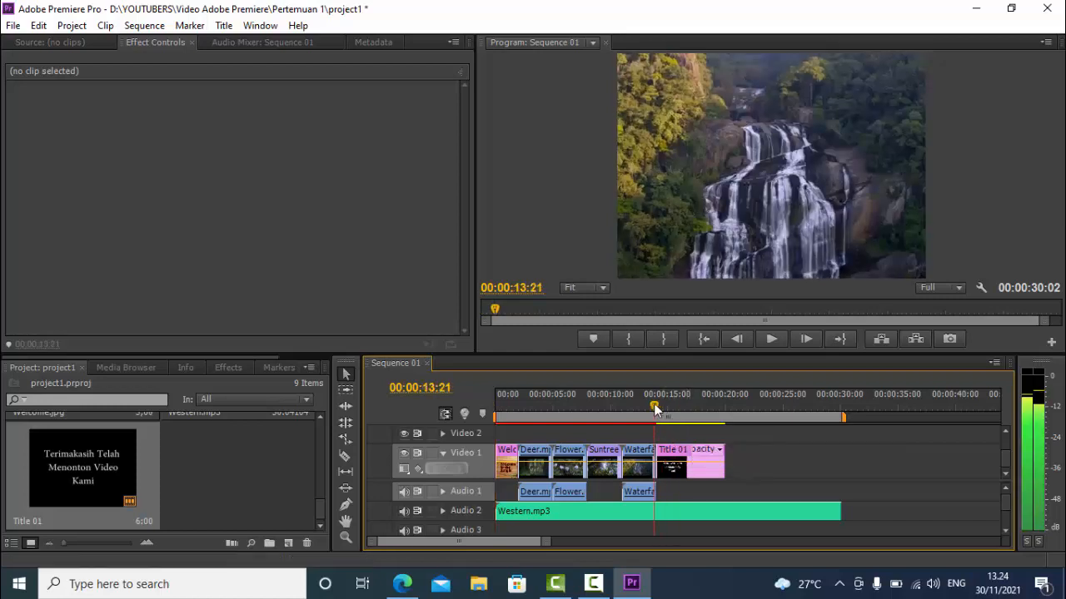
click(698, 470)
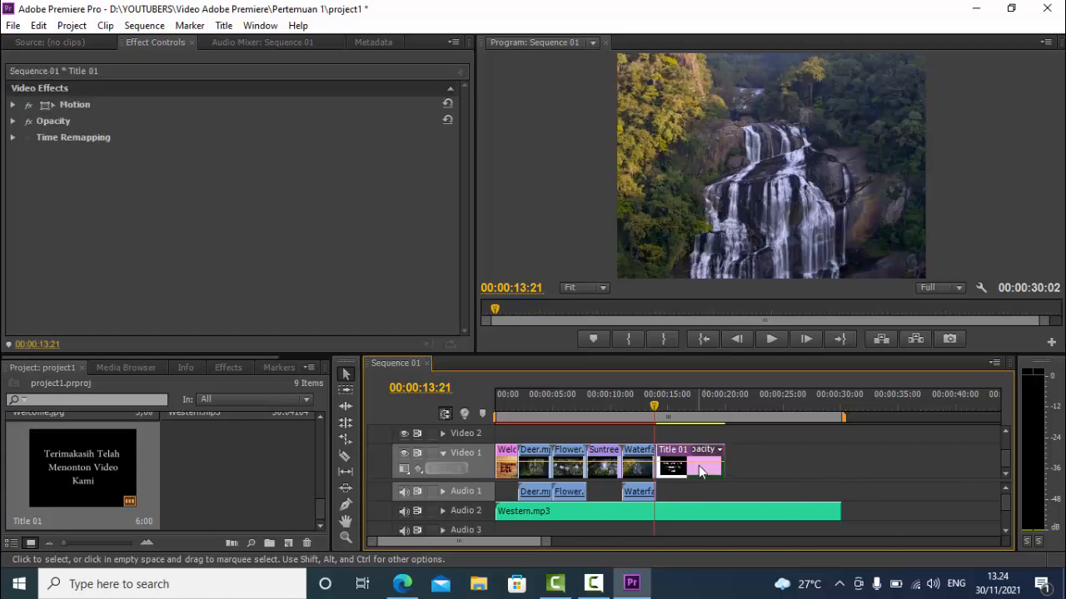
right_click(699, 465)
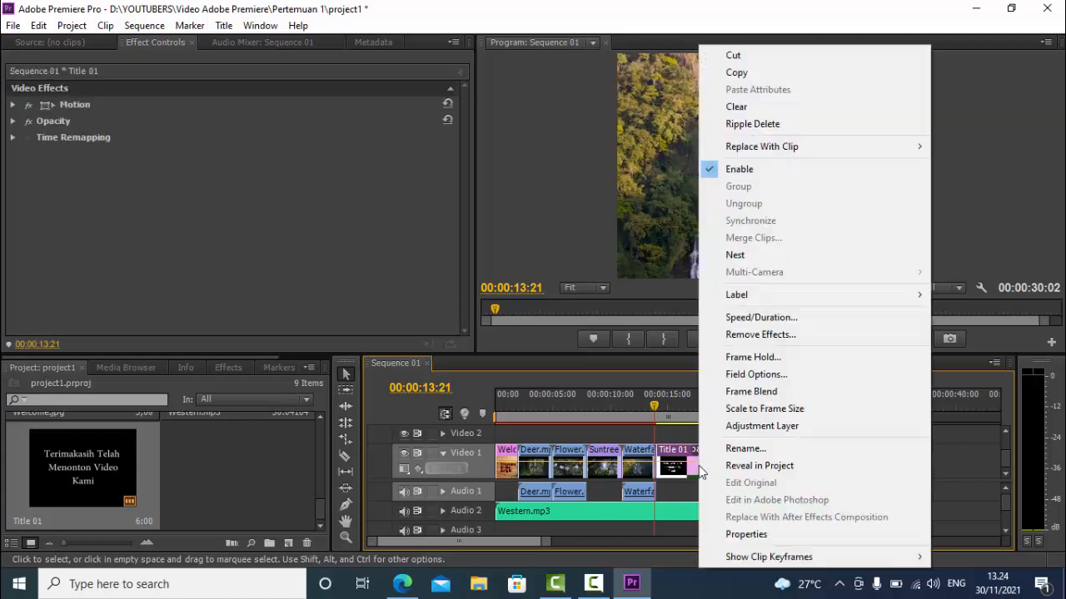
click(760, 318)
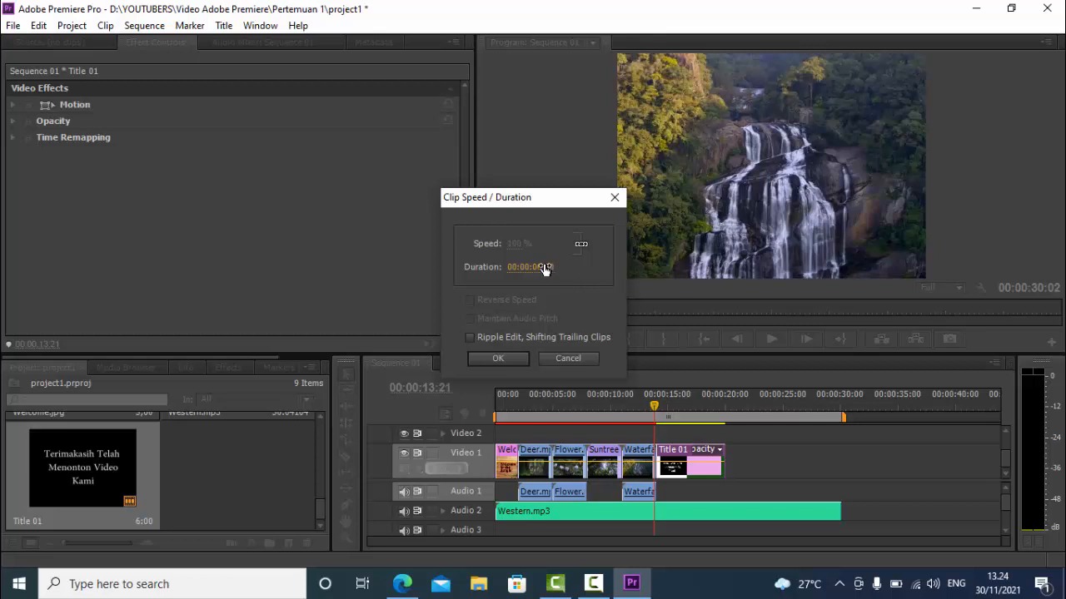
click(543, 267)
click(542, 267)
key(BackSpace)
text(2)
click(507, 336)
click(507, 358)
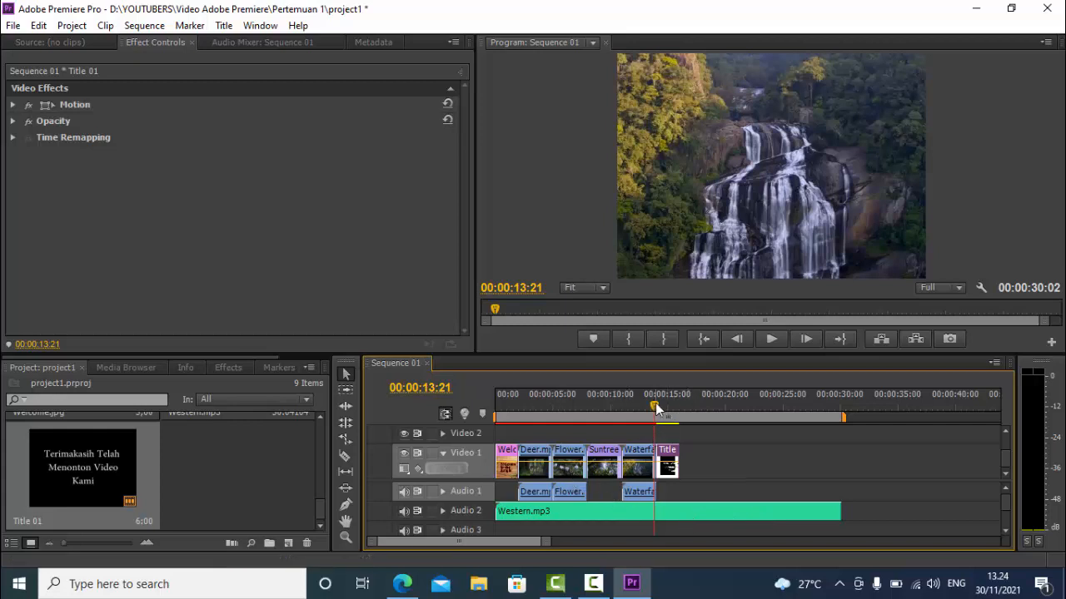
Position the playhead at the end of the Title 01 clip and trim the end of Western.mp3 to it at 00:00:16:01
drag(656, 408, 683, 417)
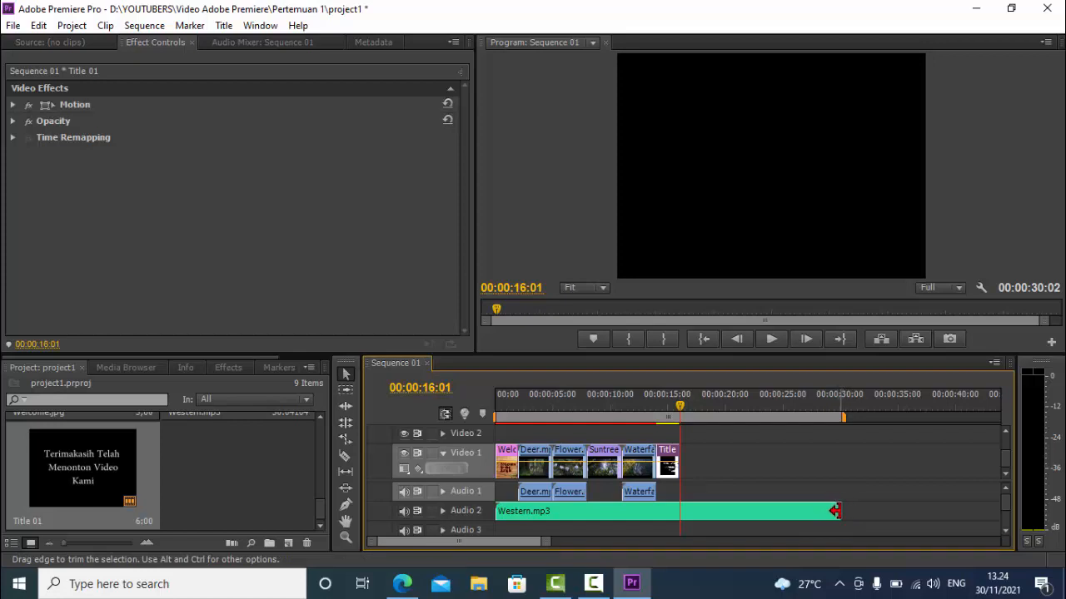
drag(835, 511, 680, 513)
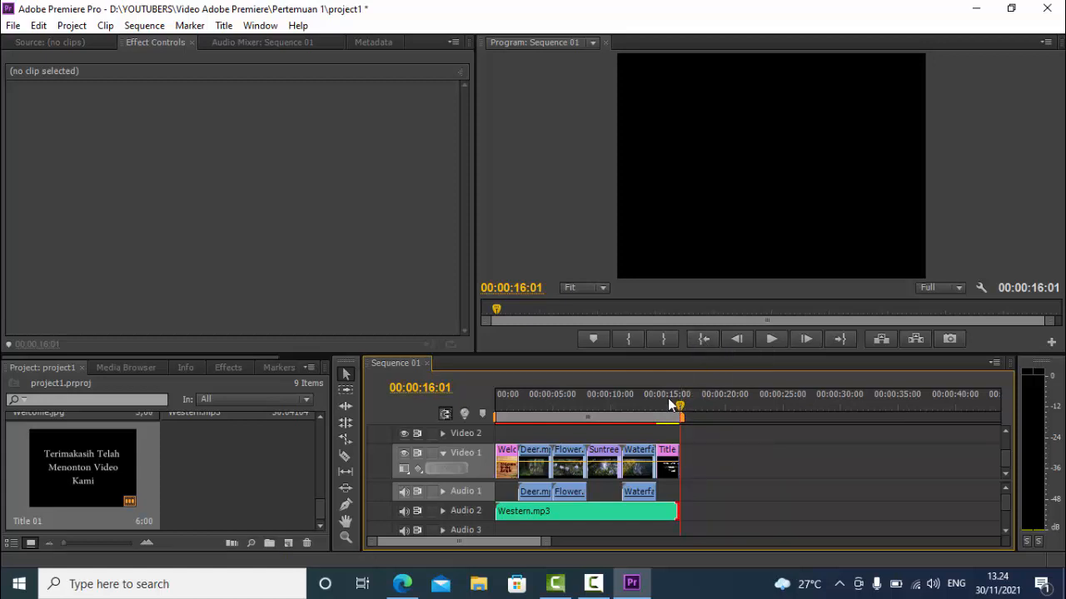
click(704, 341)
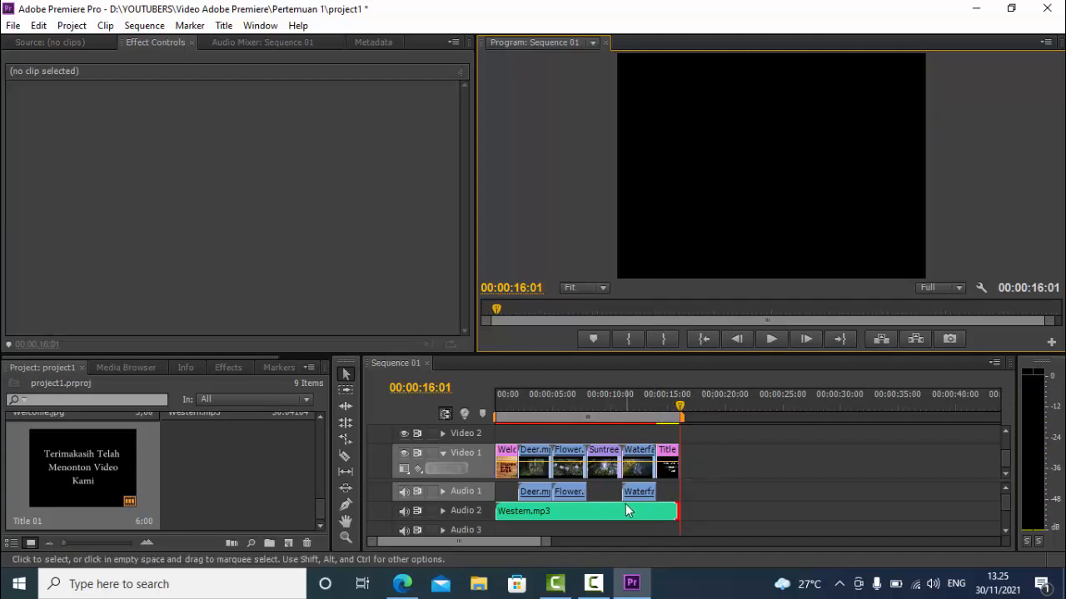
Expand the Audio 2 track and increase its height to enlarge the Western.mp3 waveform
mouse_move(625, 506)
click(443, 510)
scroll(450, 509, up, 1)
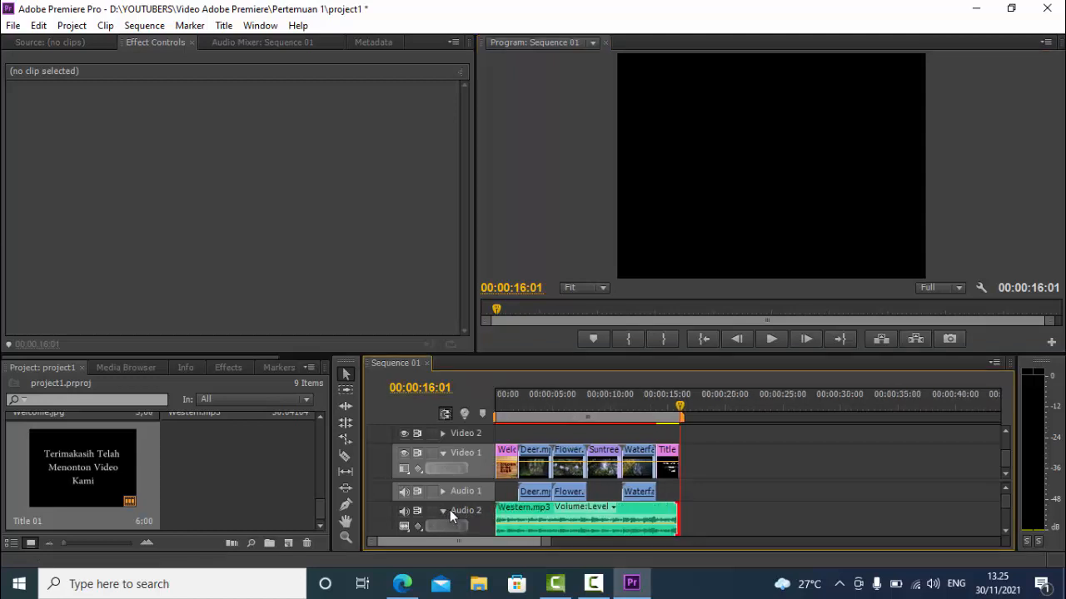
scroll(1006, 529, down, 3)
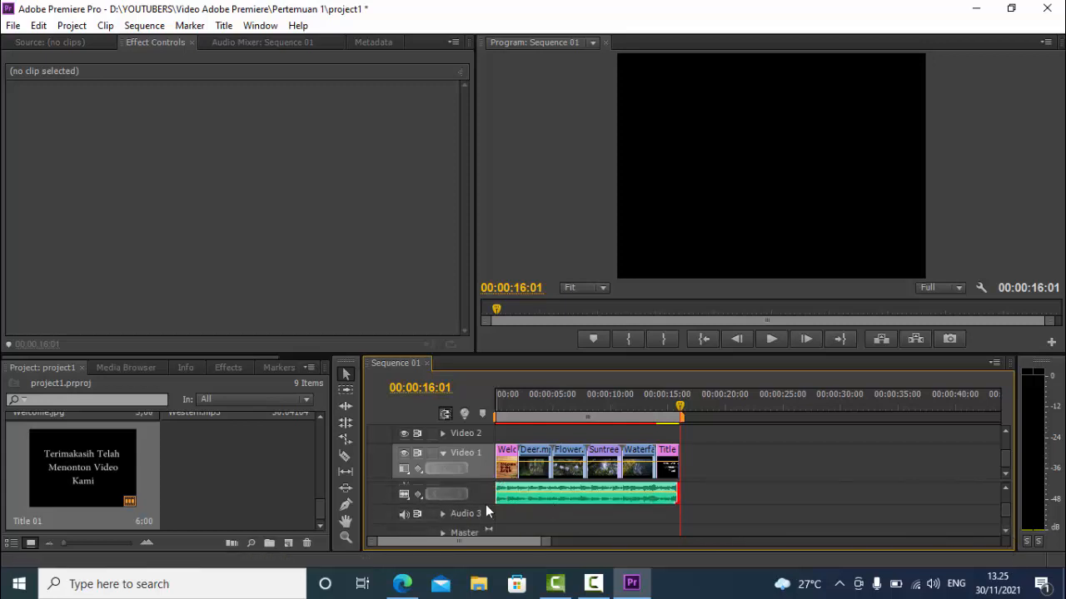
drag(485, 505, 483, 523)
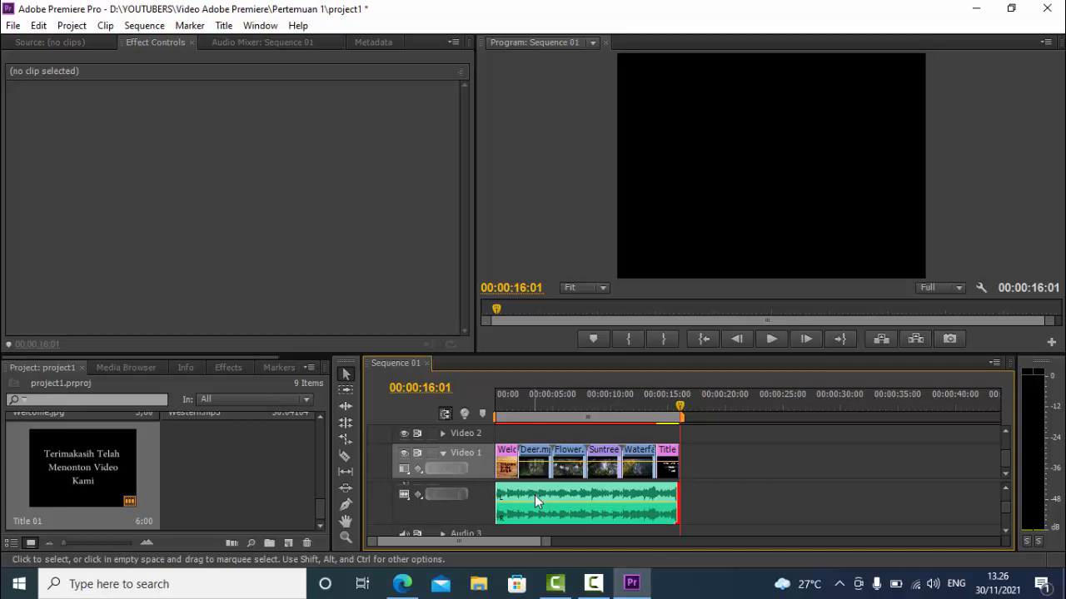
Set the display style of the Western.mp3 audio track to Show Name Only
click(404, 495)
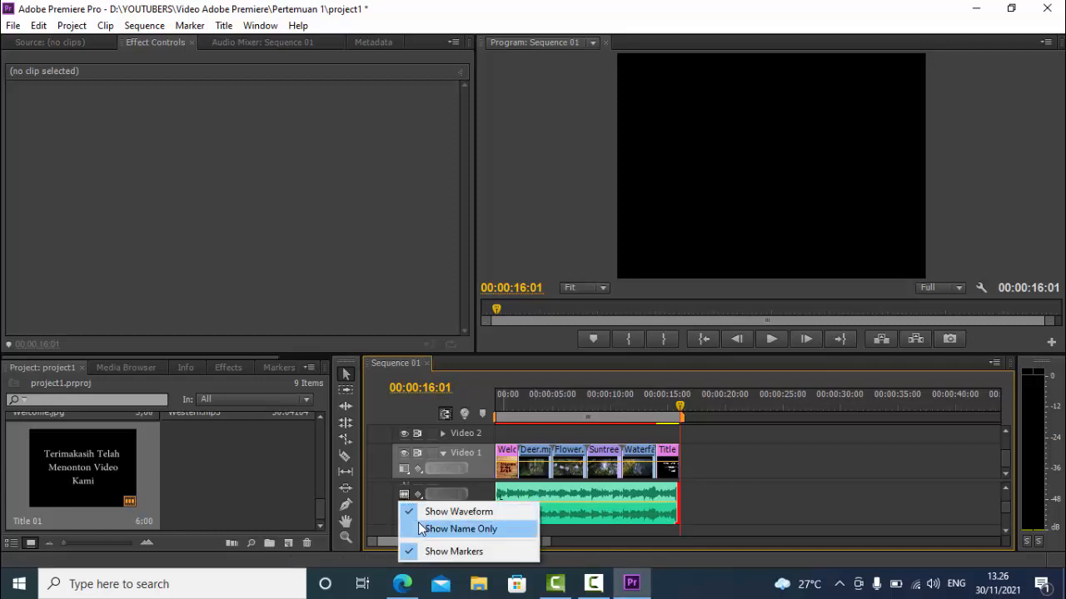
click(423, 530)
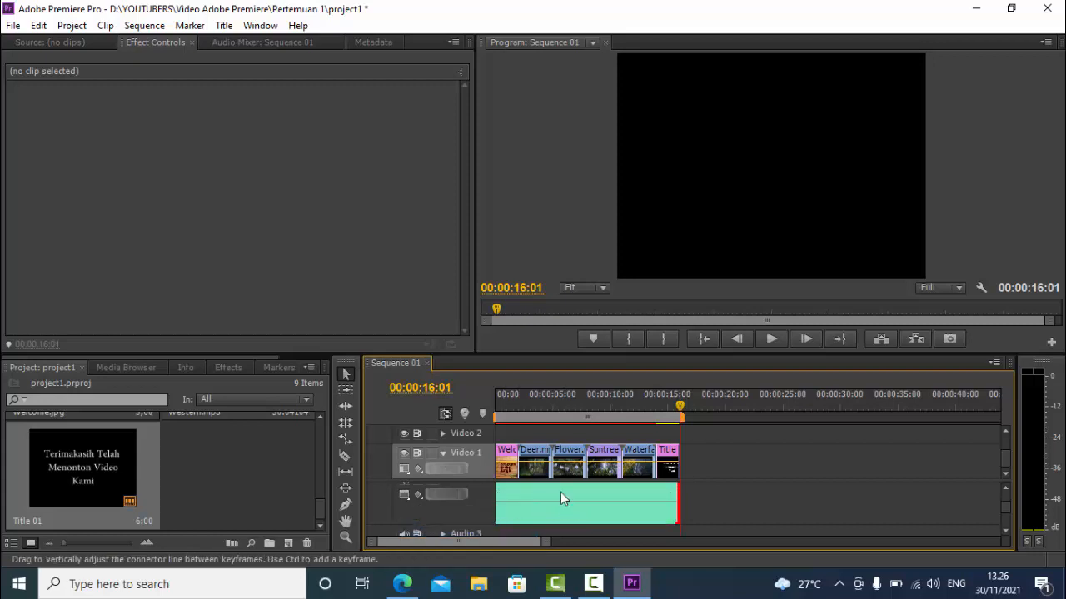
mouse_move(582, 508)
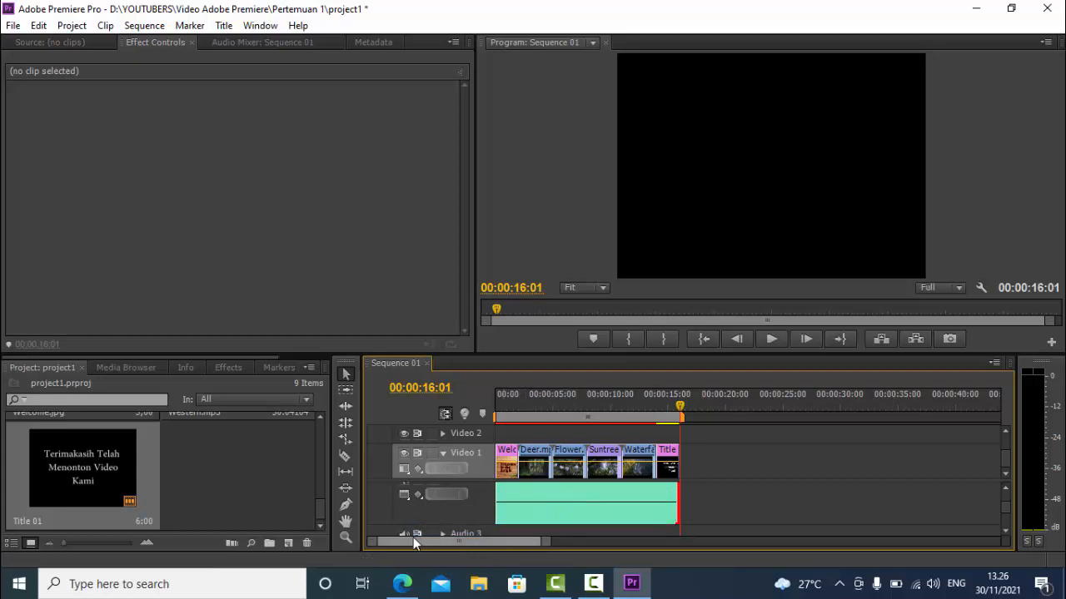
Fade in Western.mp3 by adding volume keyframes at 00:00:00:00 and 00:00:02:00 and lowering the first one
drag(374, 542, 430, 539)
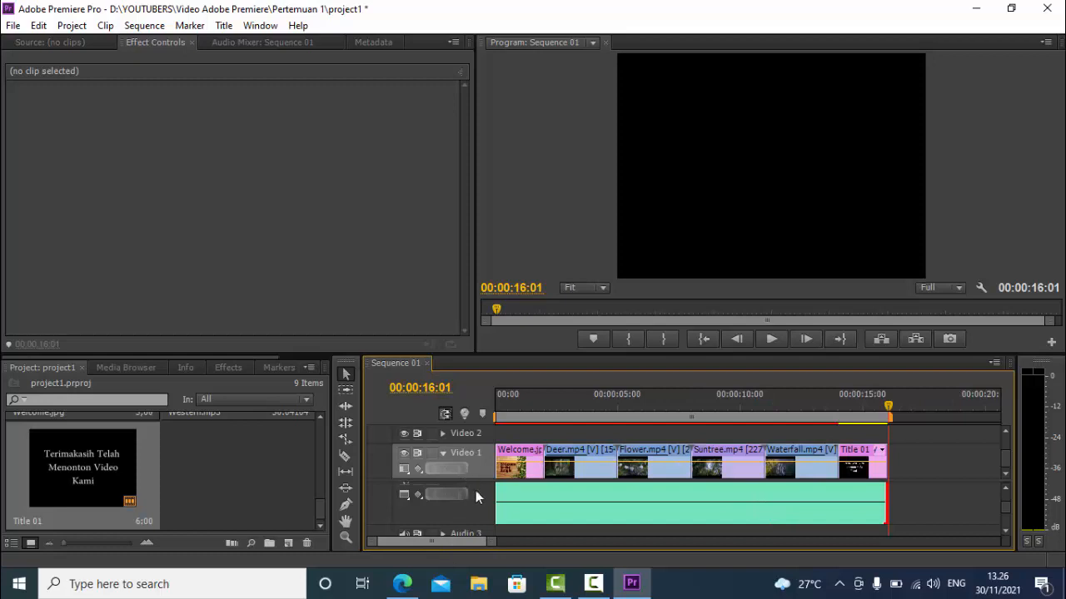
click(697, 335)
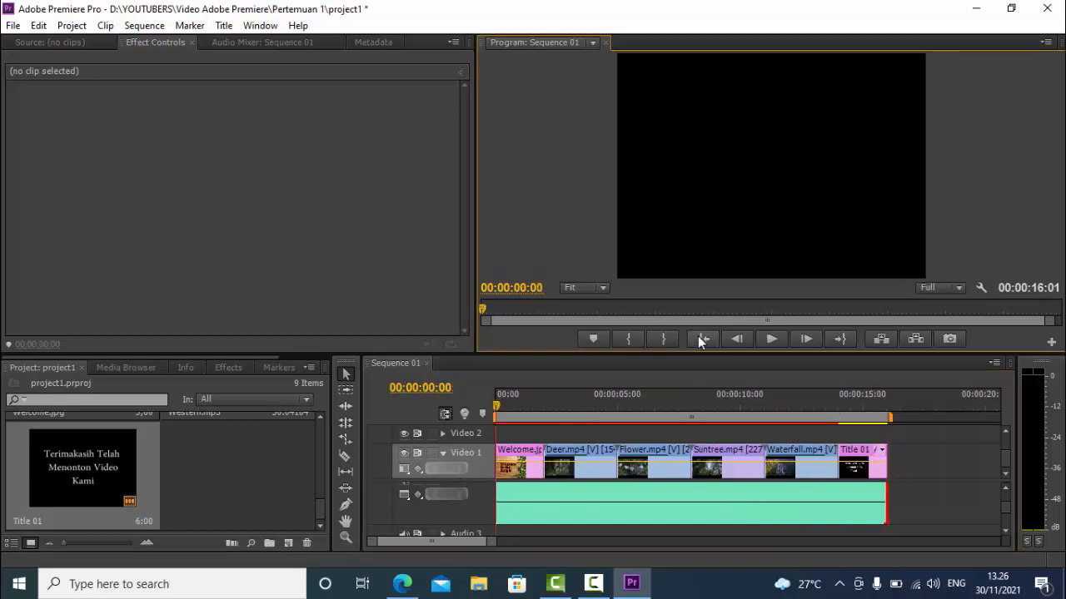
click(486, 495)
click(509, 489)
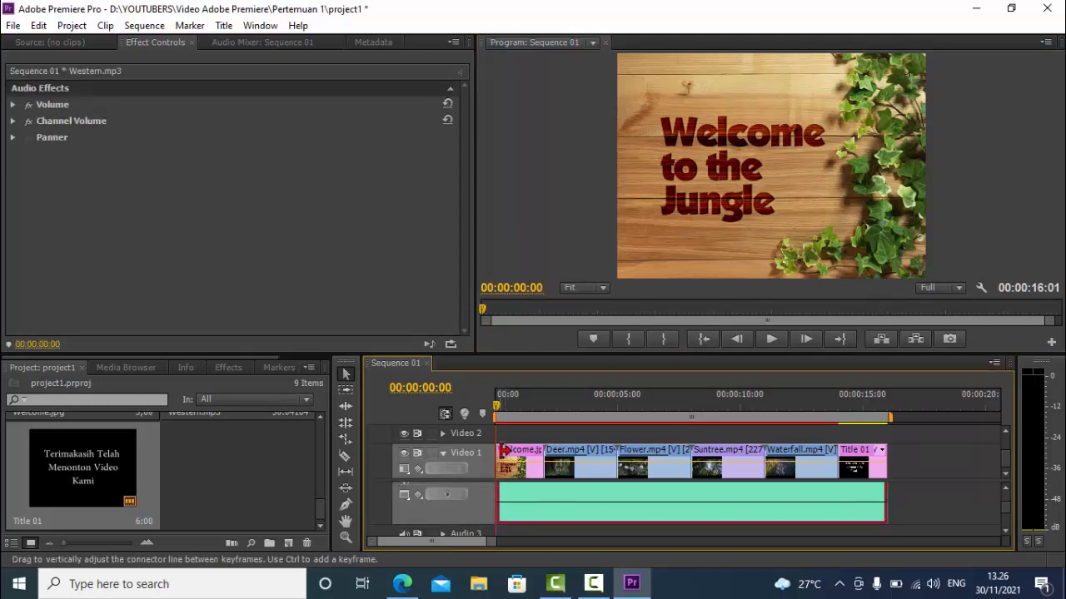
click(446, 495)
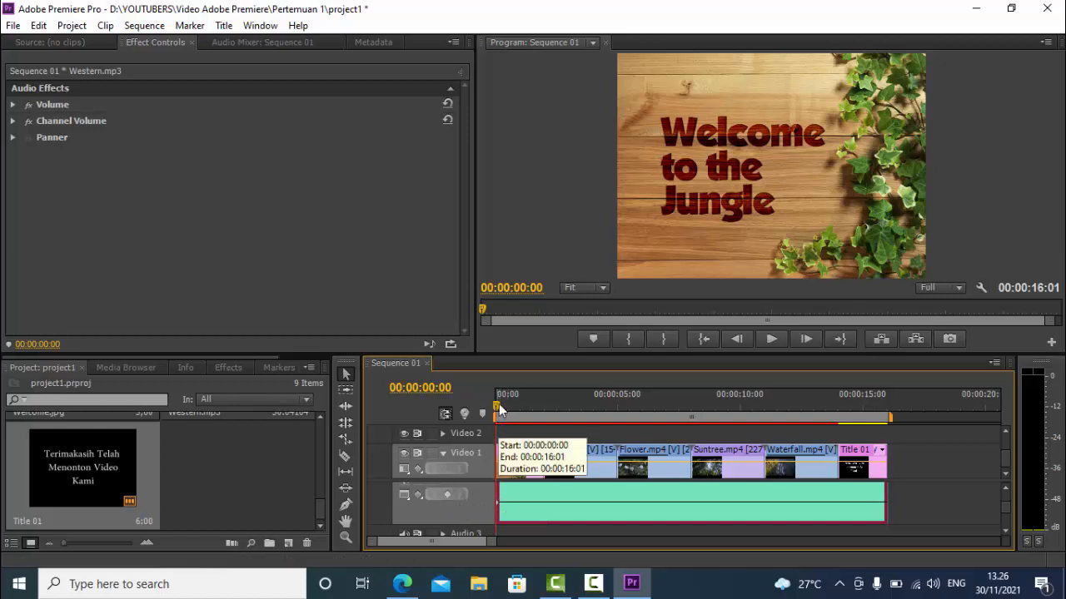
drag(497, 408, 543, 415)
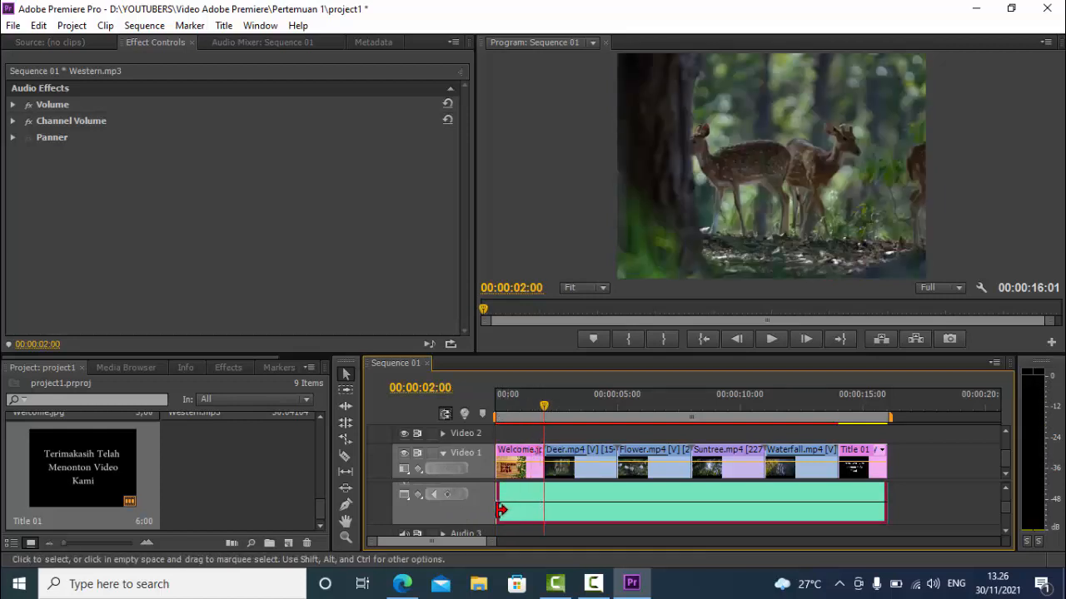
click(448, 496)
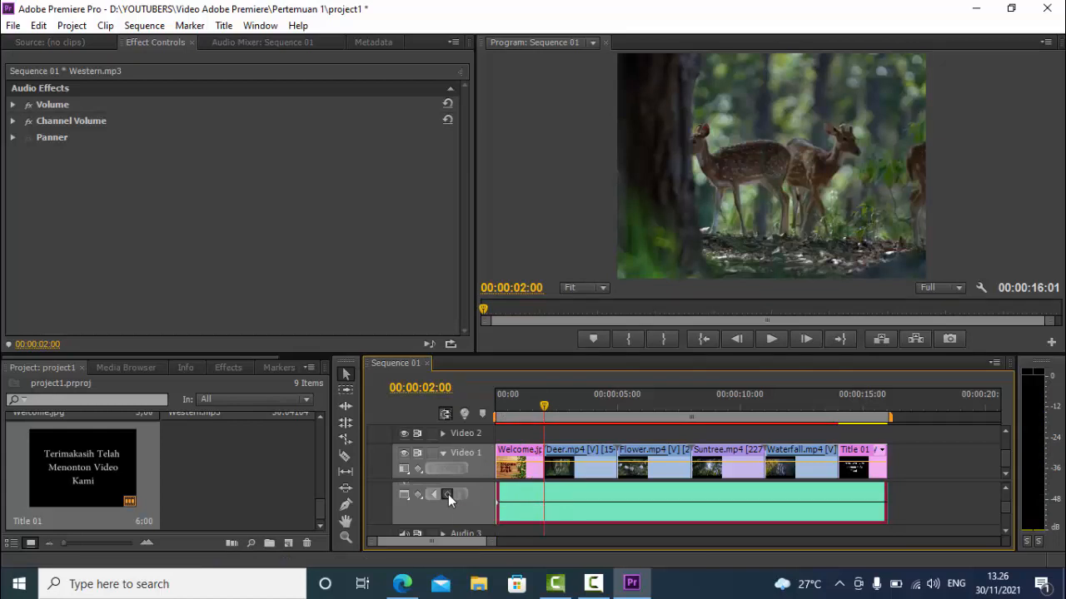
click(501, 507)
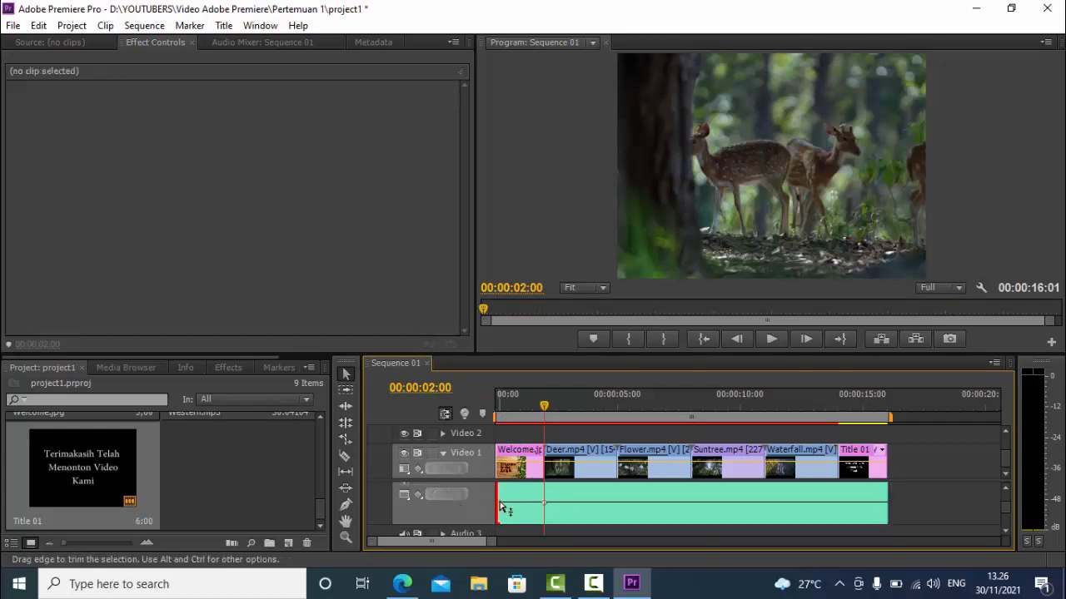
drag(502, 507, 498, 516)
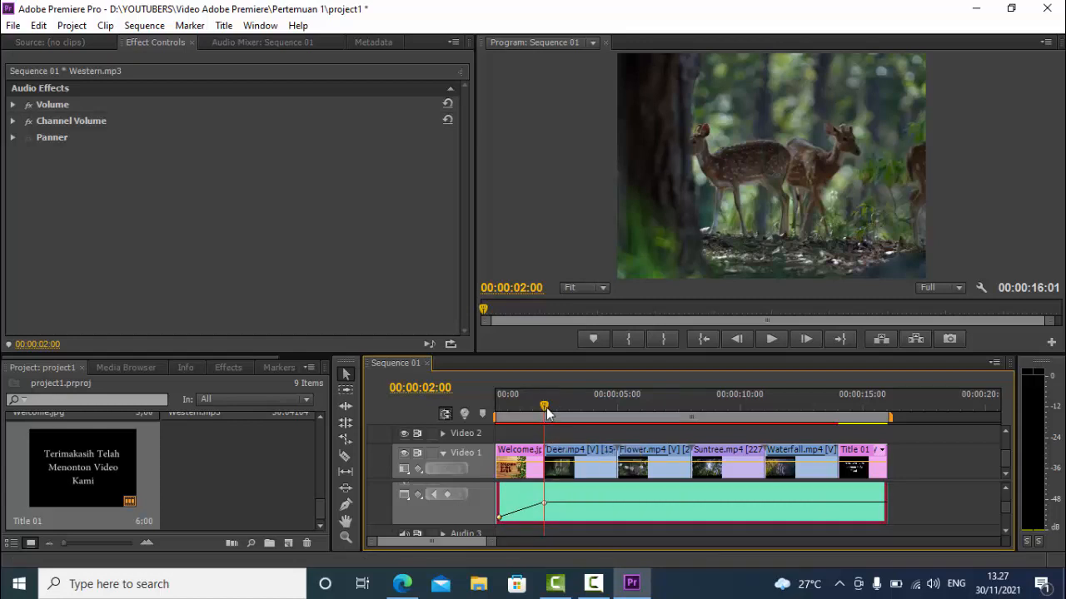
Fade out Western.mp3 with volume keyframes at 00:00:14:00 and 00:00:16:00, lowering the last one, and play the sequence from the start
drag(546, 413, 841, 476)
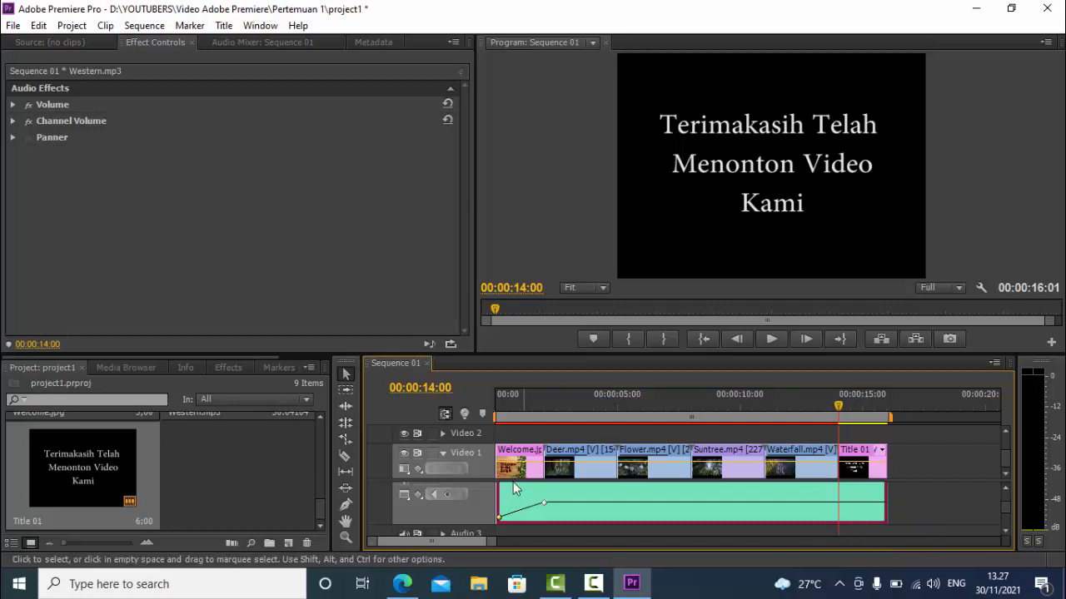
click(448, 496)
drag(836, 408, 884, 422)
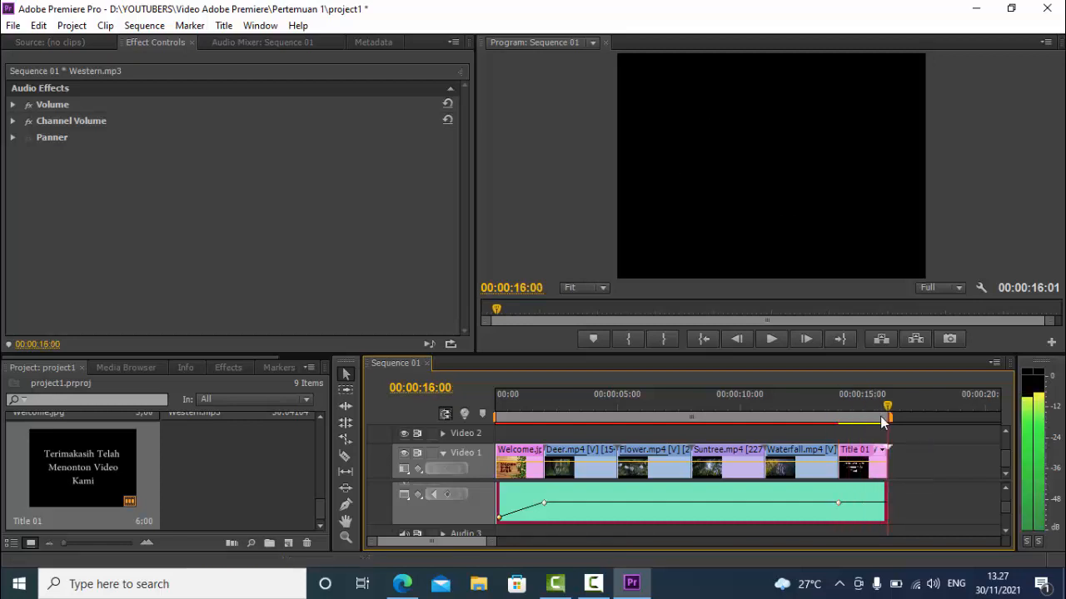
click(449, 496)
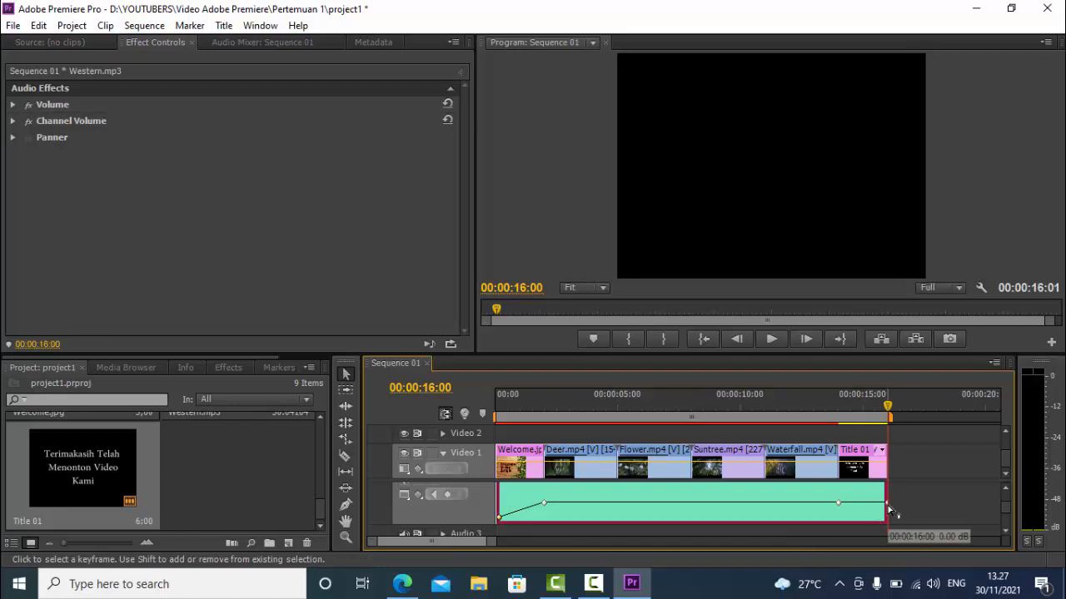
drag(888, 506, 888, 520)
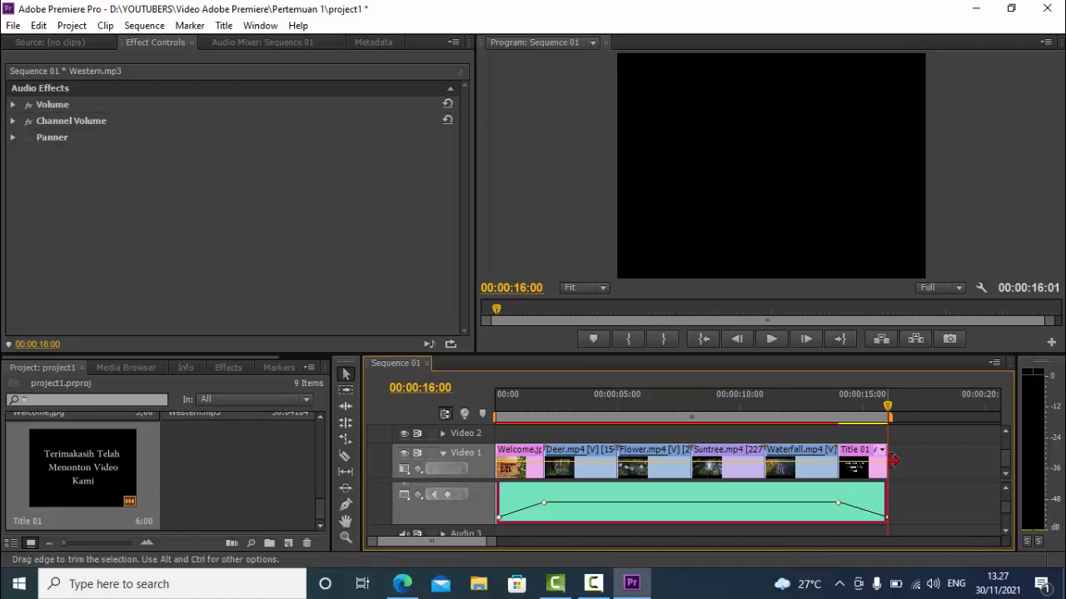
drag(888, 407, 475, 431)
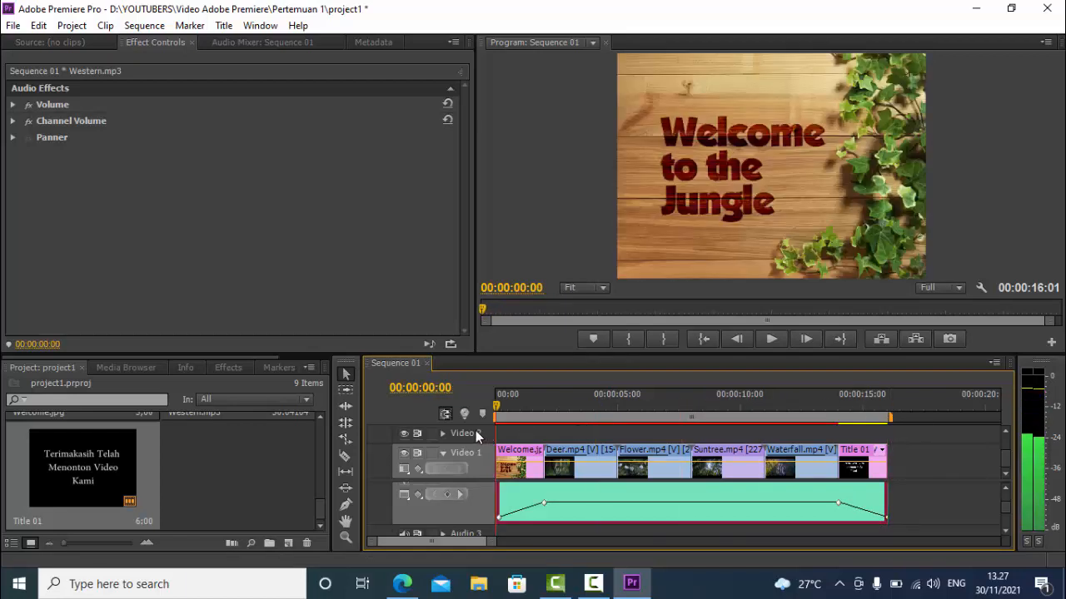
click(771, 338)
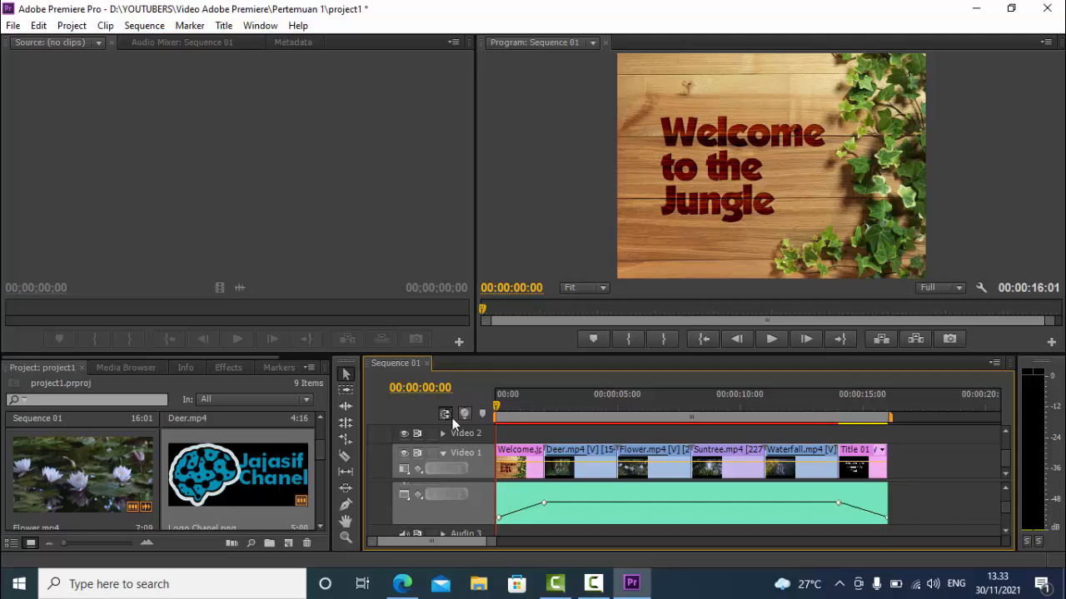
Place Logo Chanel.png on the Video 2 track at 00:00:02:00 and extend its end to the start of the Title 01 clip
click(206, 480)
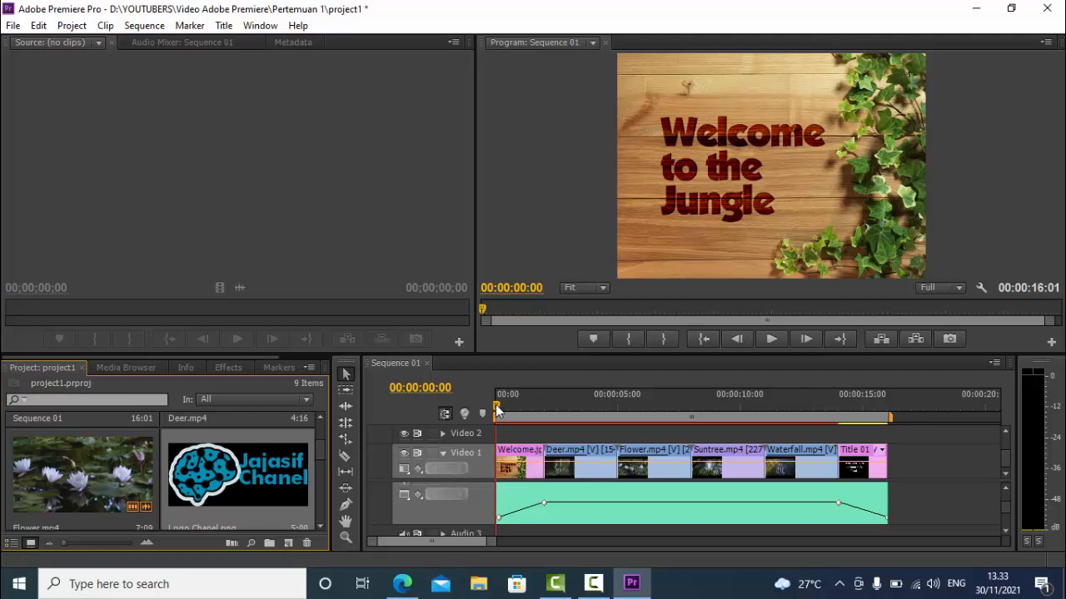
drag(503, 416, 540, 417)
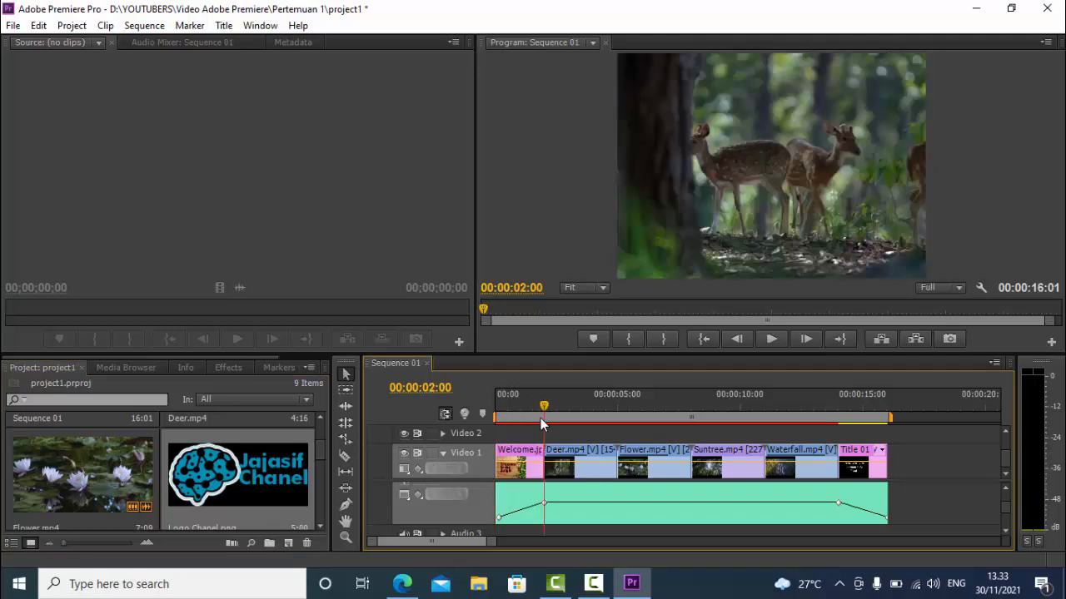
click(209, 467)
drag(210, 468, 552, 439)
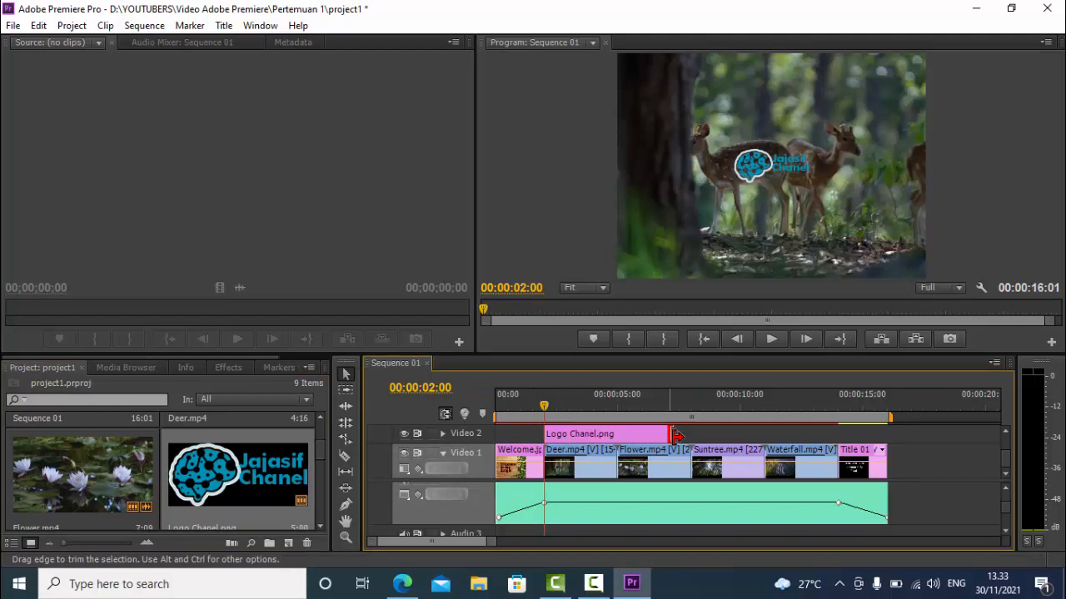
drag(673, 436, 839, 452)
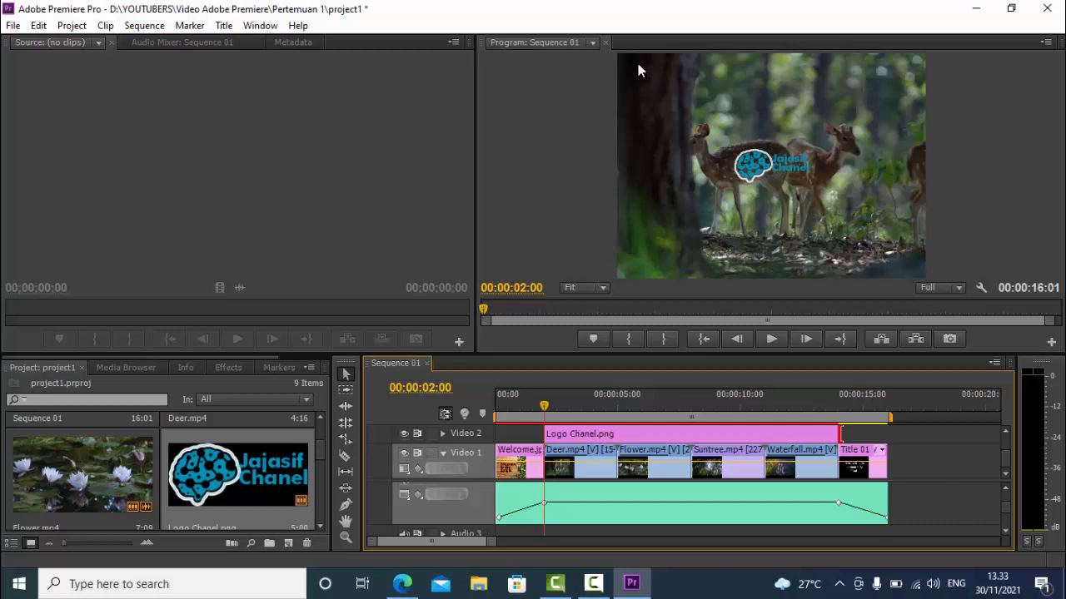
Move the Logo Chanel.png overlay to the upper-left corner of the frame using its Motion effect, and play the sequence to check it
click(564, 436)
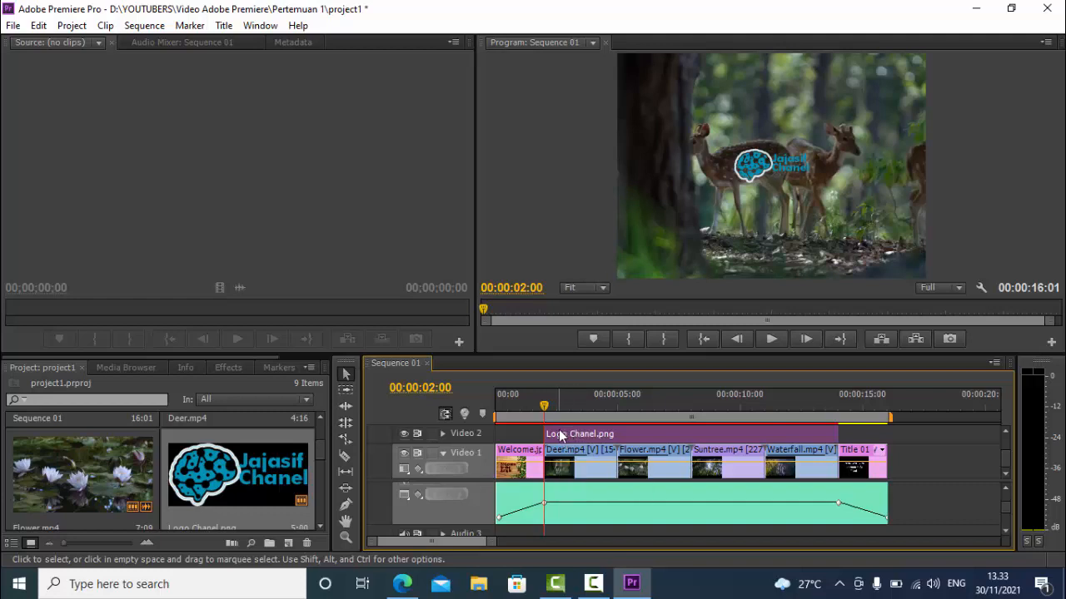
click(260, 26)
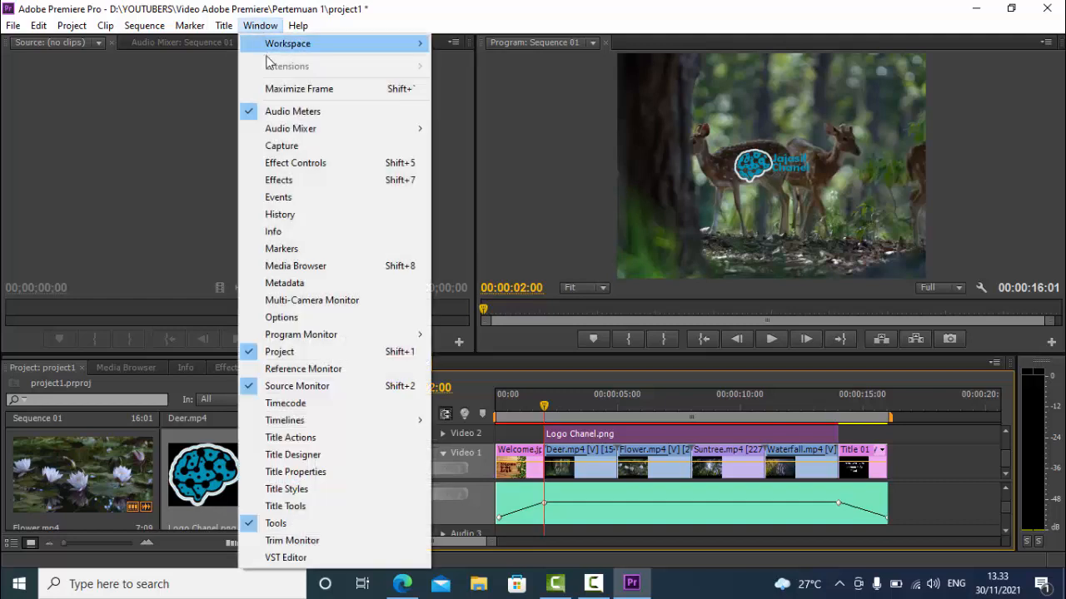
click(280, 163)
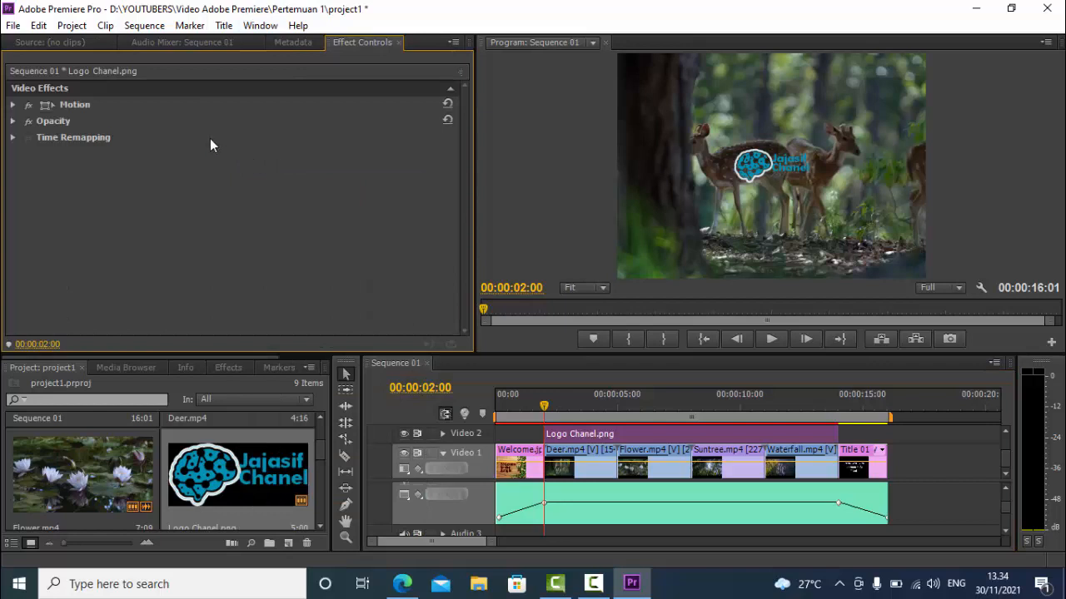
click(80, 104)
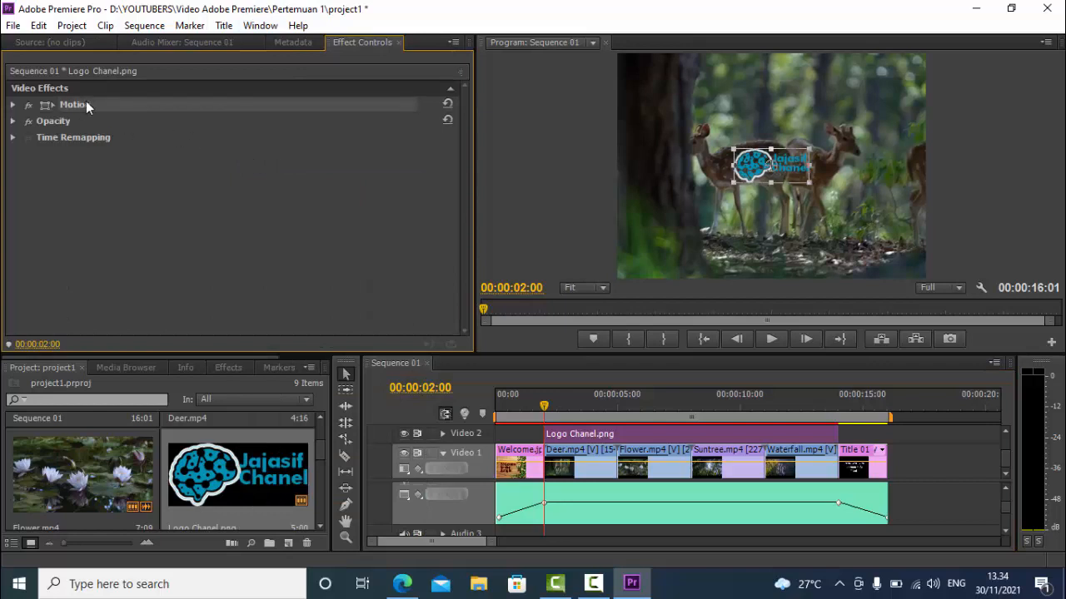
drag(750, 179, 646, 81)
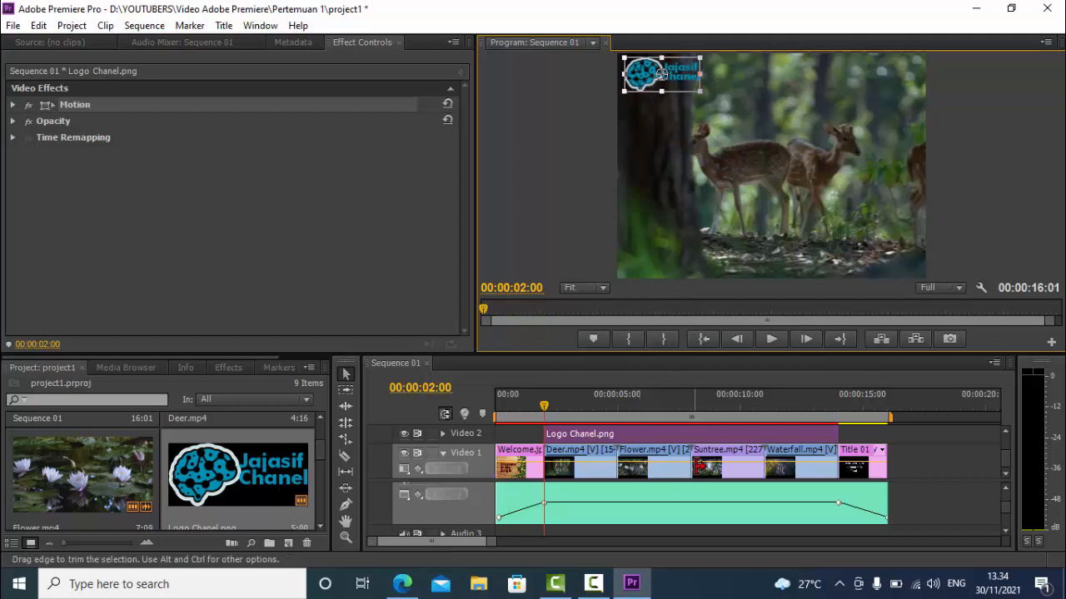
click(773, 342)
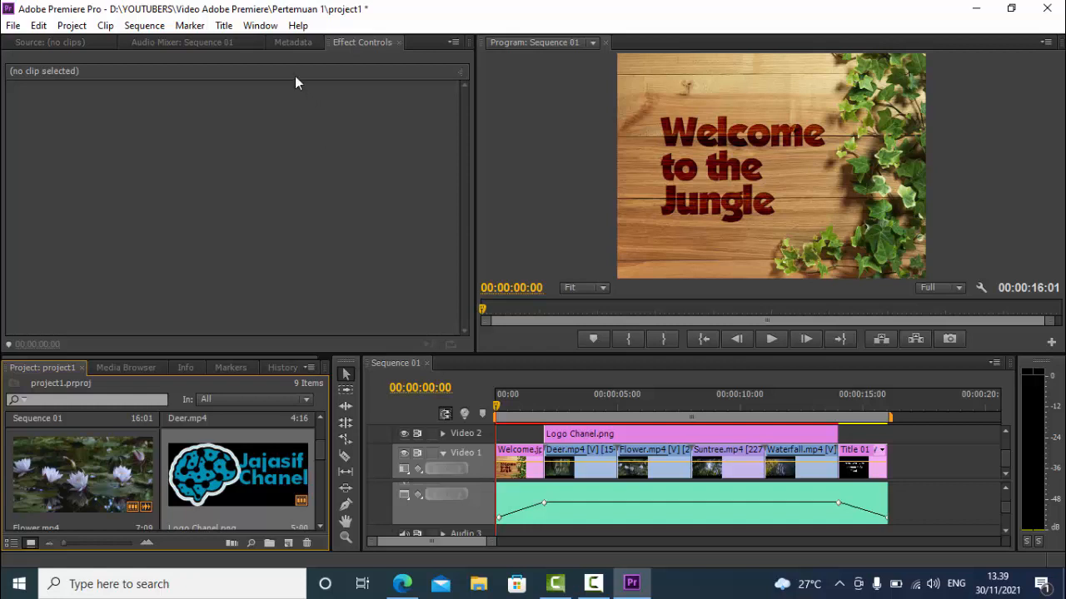
Apply a Cross Dissolve video transition at the cut between Welcome.jpg and Deer.mp4 and select it to show its settings
click(258, 25)
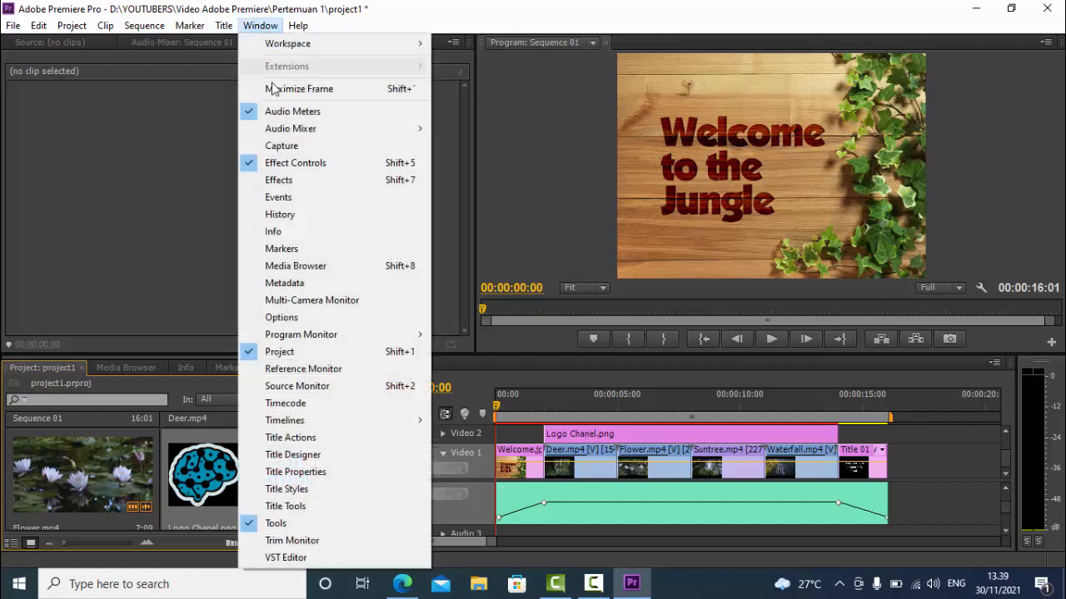
click(281, 180)
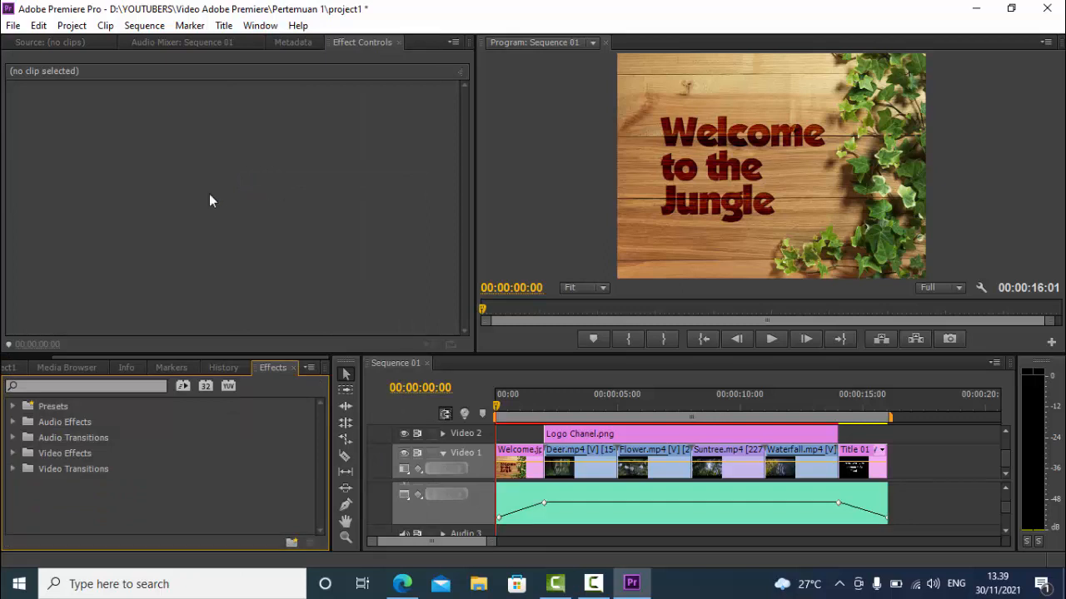
click(13, 469)
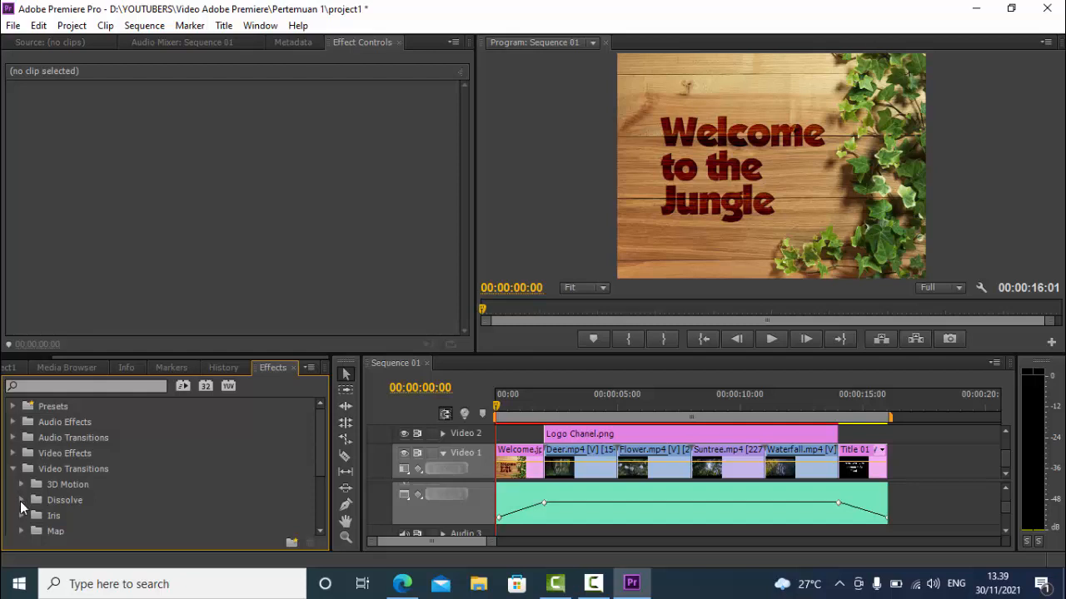
click(20, 501)
scroll(151, 504, down, 1)
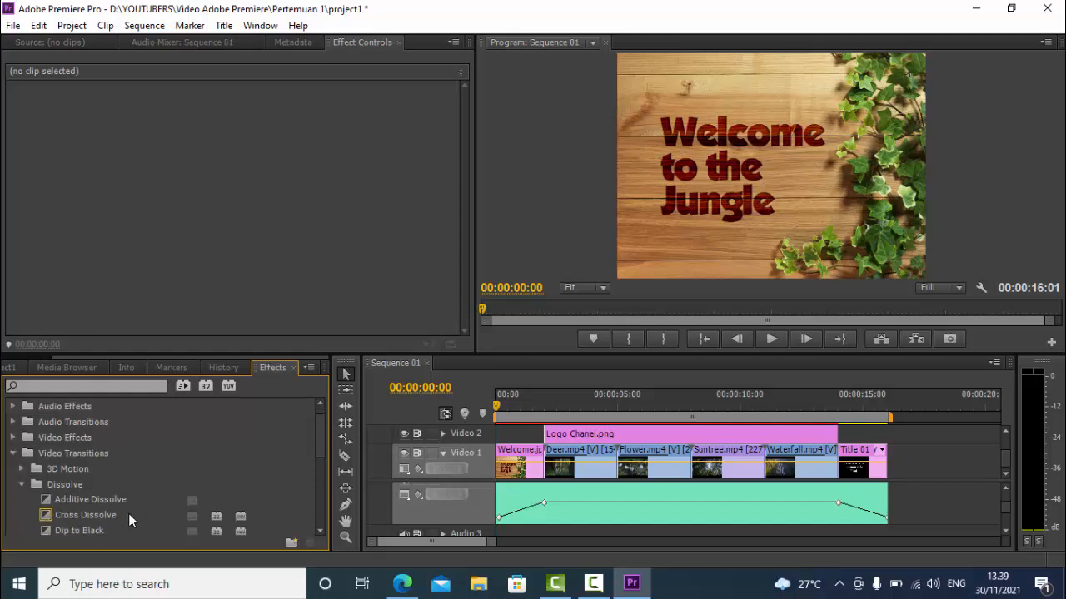
click(92, 516)
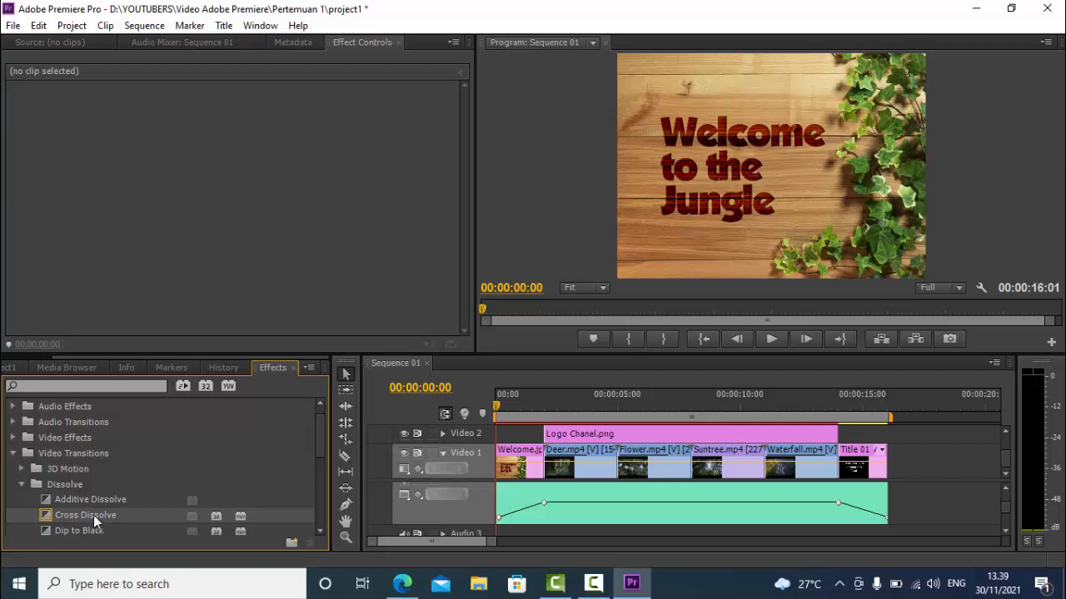
drag(93, 515, 550, 472)
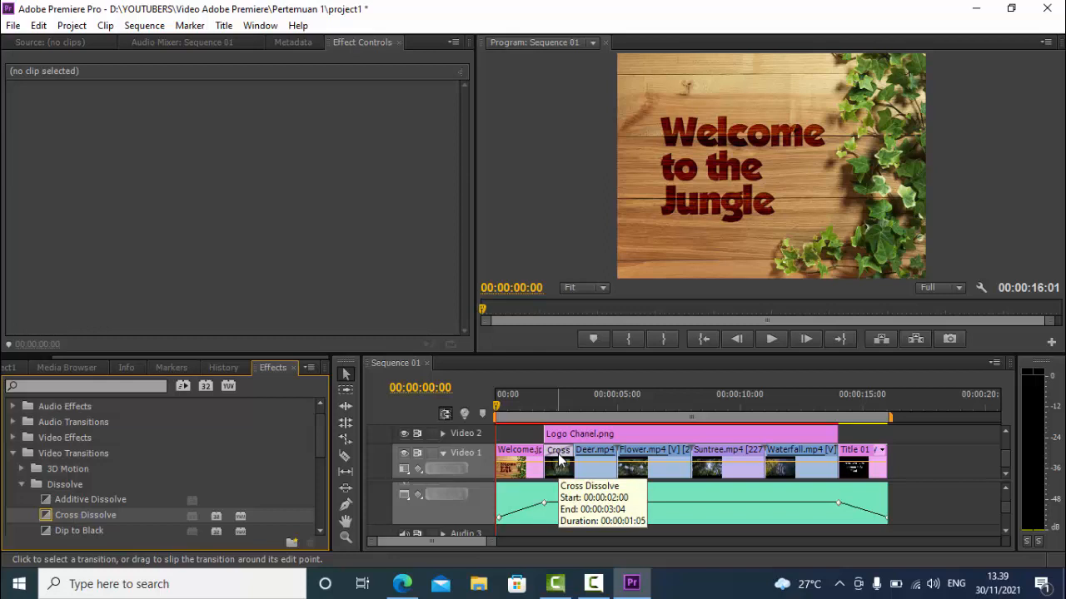
click(559, 460)
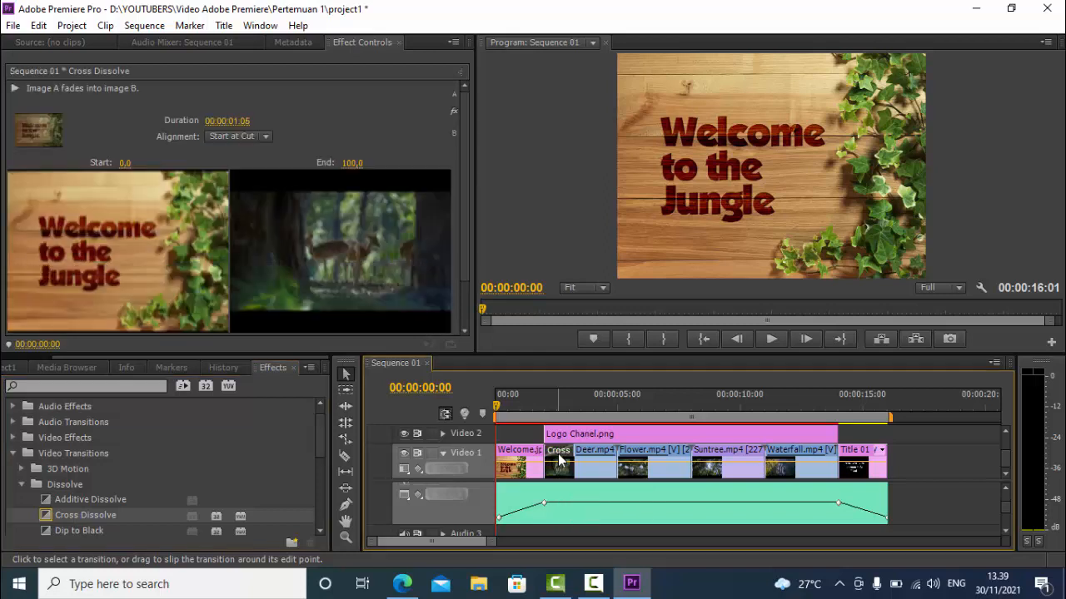
Turn off the actual source images in the Cross Dissolve preview and turn them on again
scroll(233, 170, down, 3)
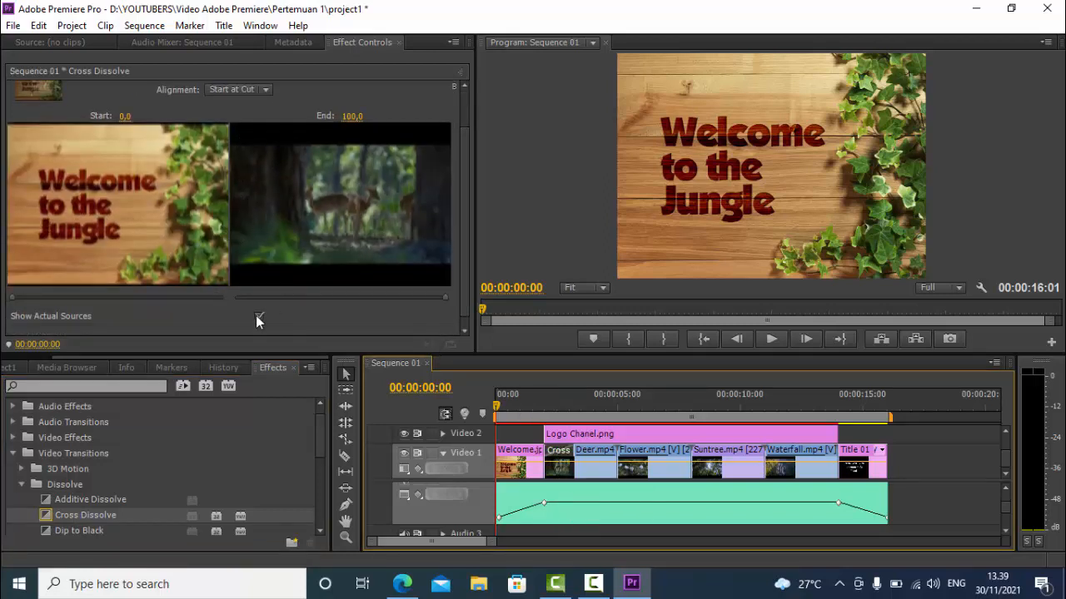
click(259, 315)
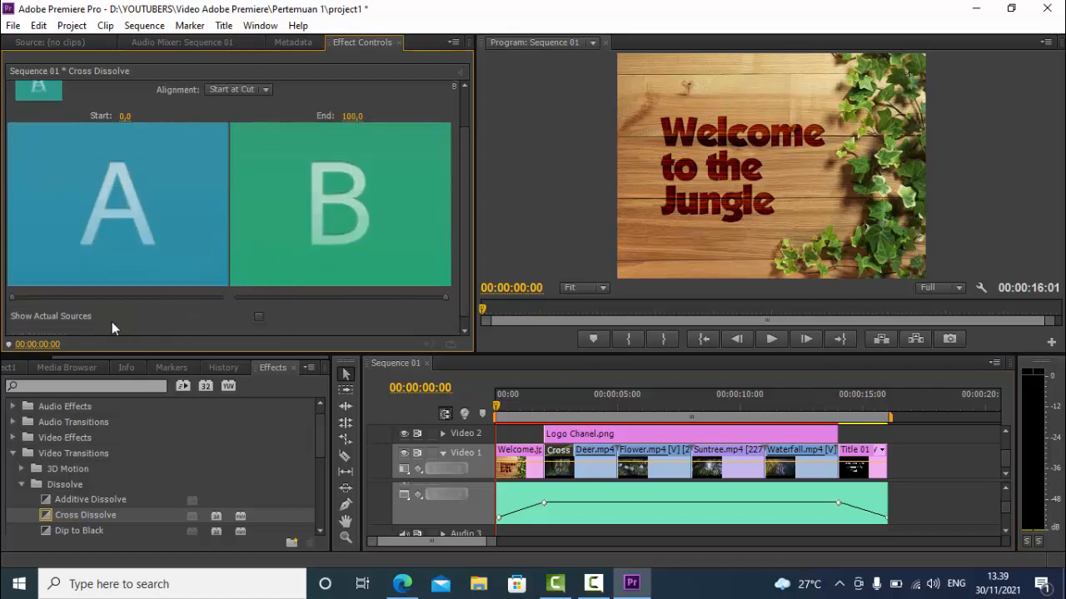
click(259, 316)
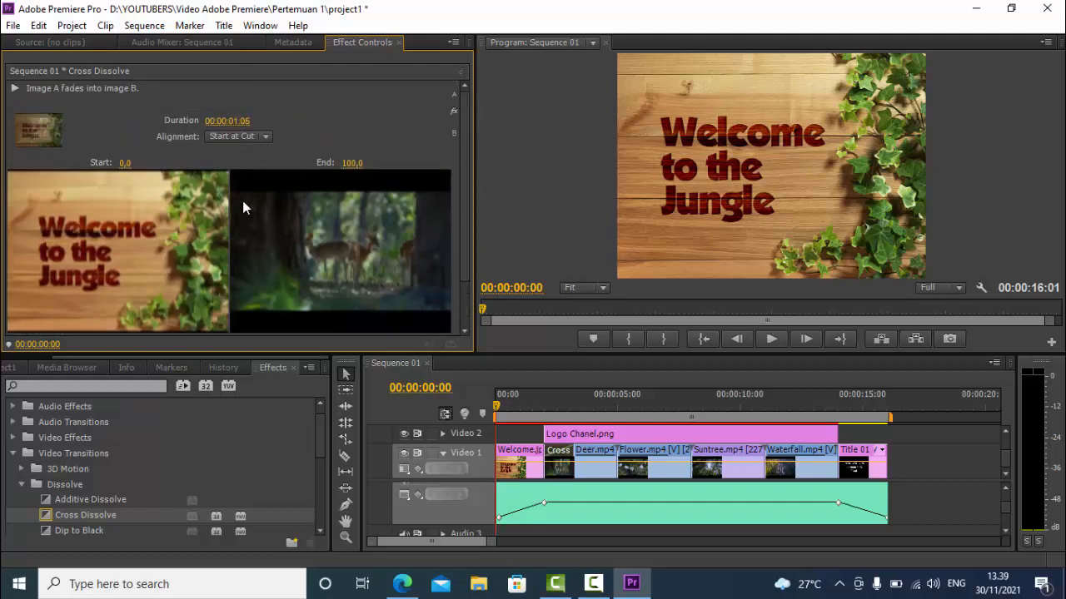
Set the Cross Dissolve between Welcome.jpg and Deer.mp4 to a duration of 00:00:01:00 with Center at Cut alignment
click(250, 122)
click(256, 122)
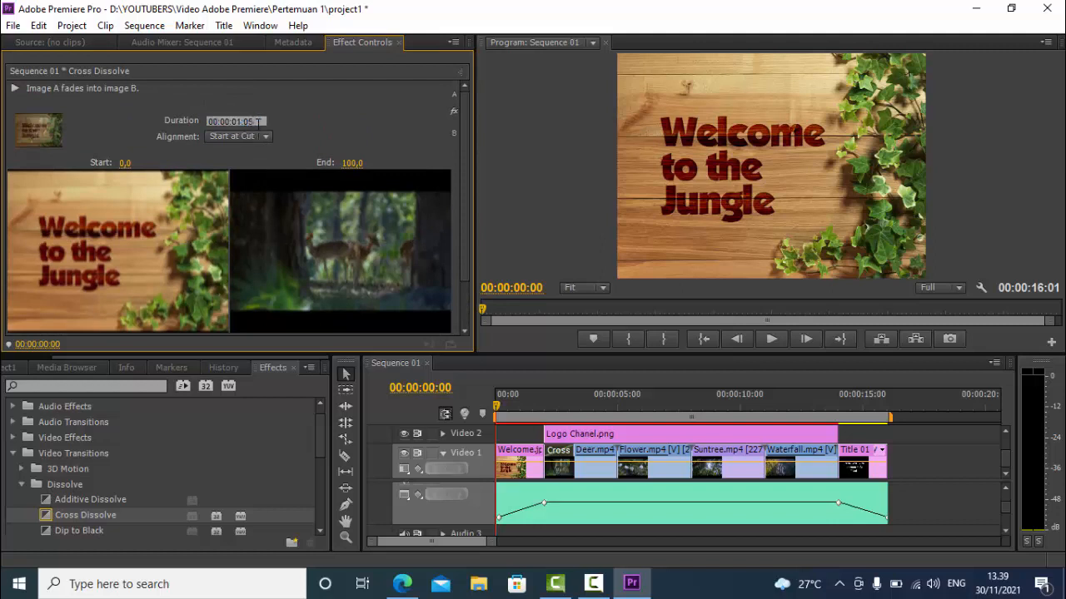
drag(259, 122, 246, 121)
text(00)
key(Return)
click(253, 135)
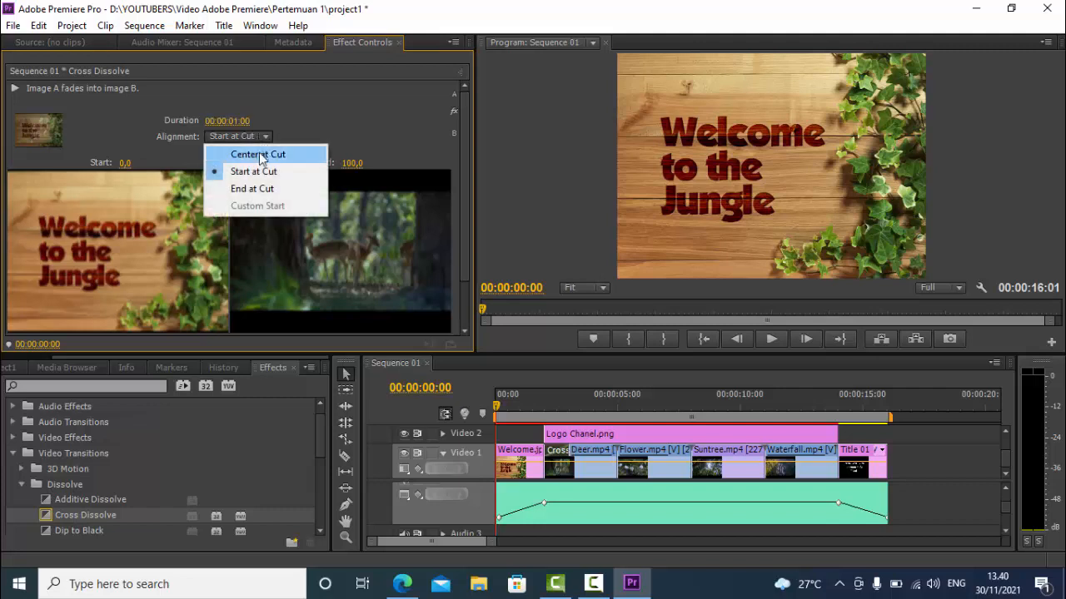
click(258, 149)
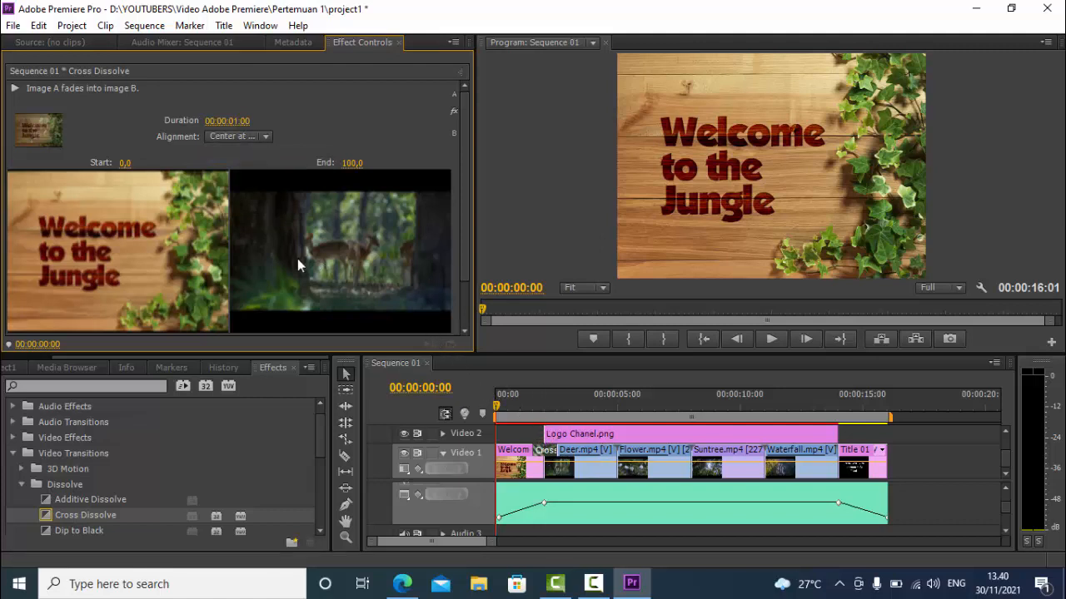
scroll(297, 258, down, 3)
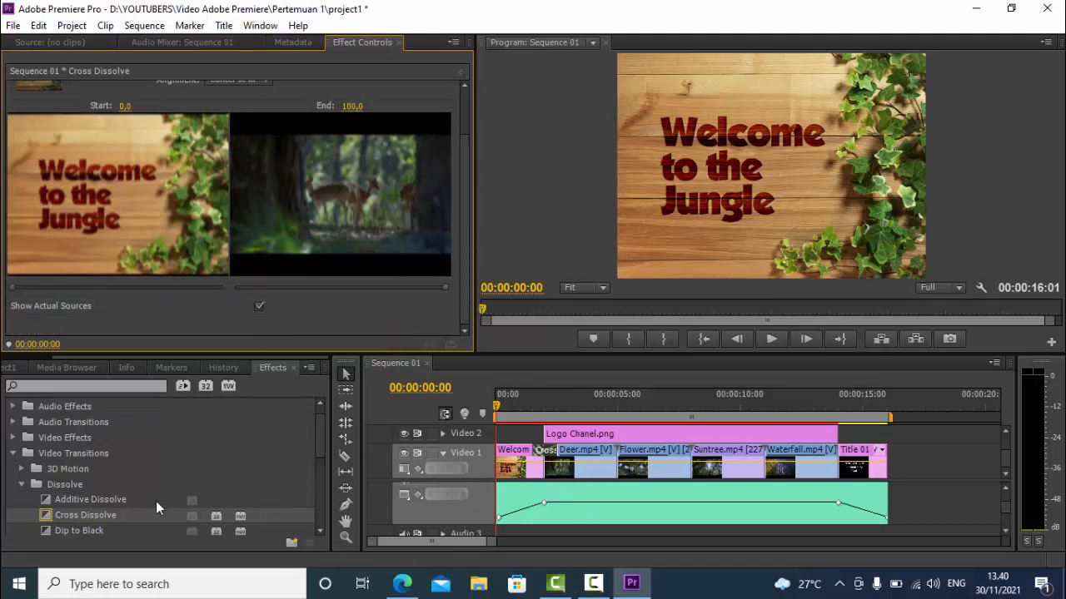
Apply Cross Dissolve at the Deer–Flower, Flower–Suntree and Suntree–Waterfall cuts, accepting repeated frames, and play the sequence to check them
drag(72, 516, 618, 476)
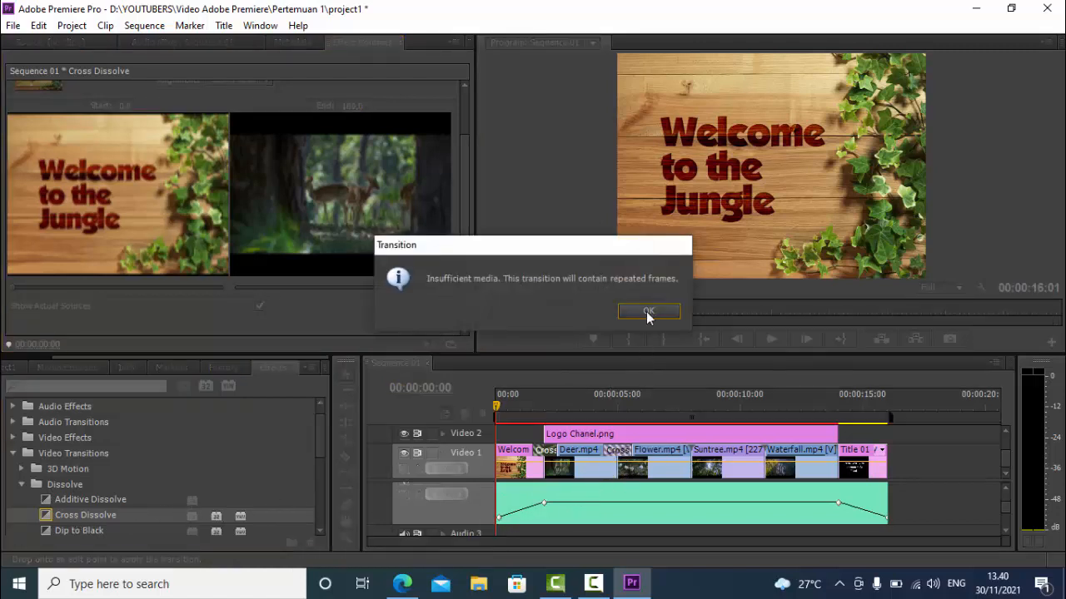
click(647, 312)
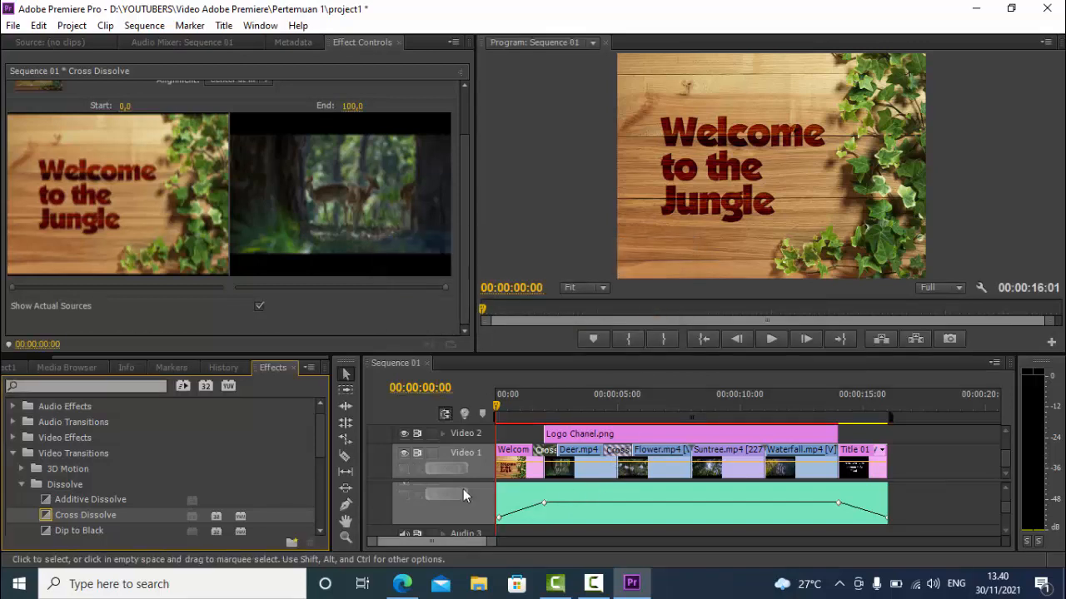
drag(105, 517, 693, 481)
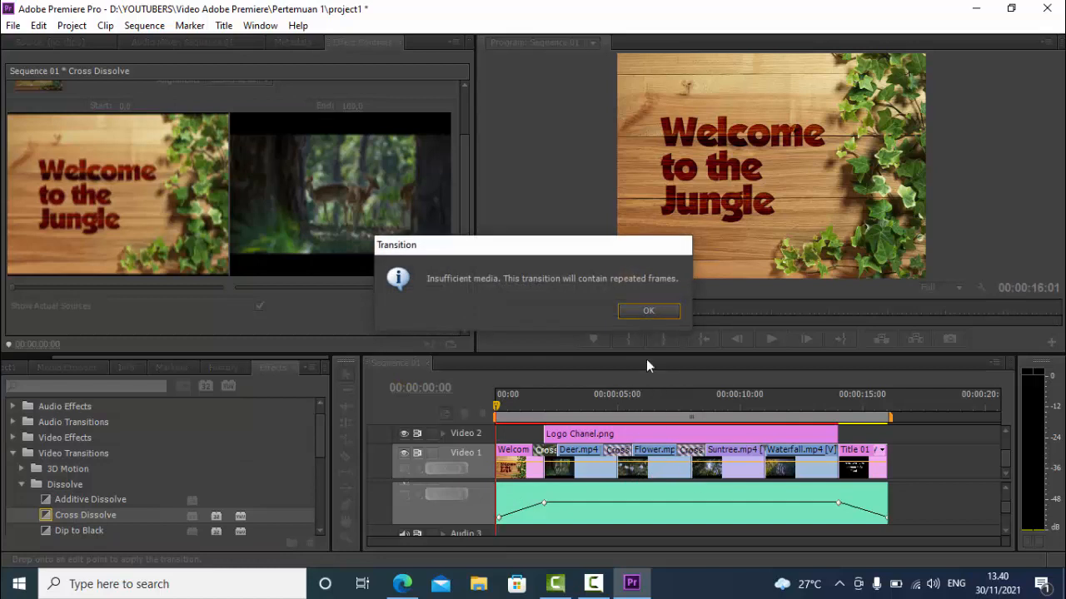
click(636, 309)
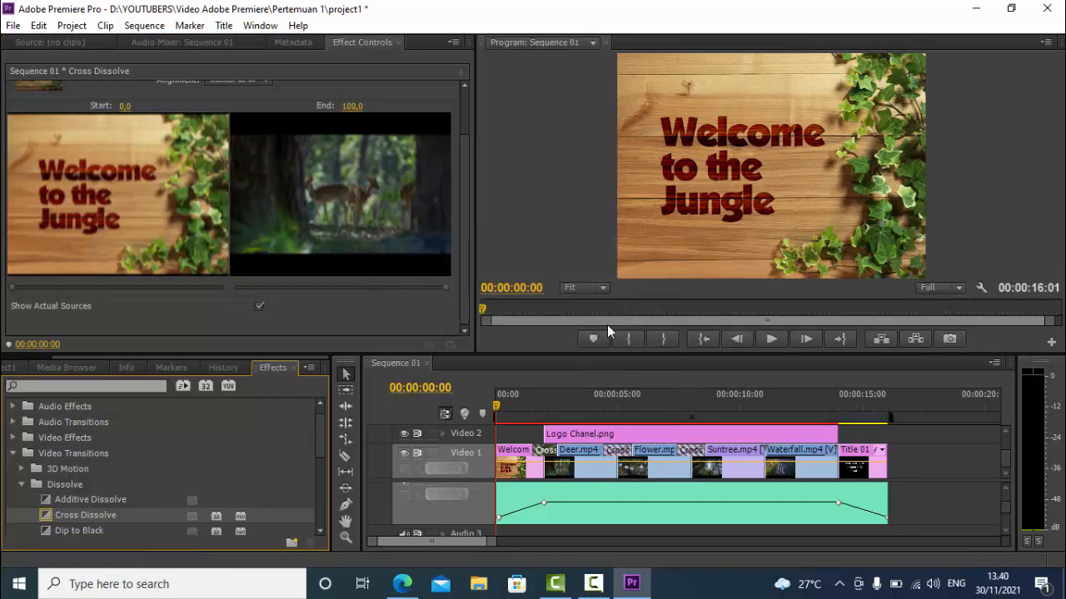
drag(125, 517, 774, 476)
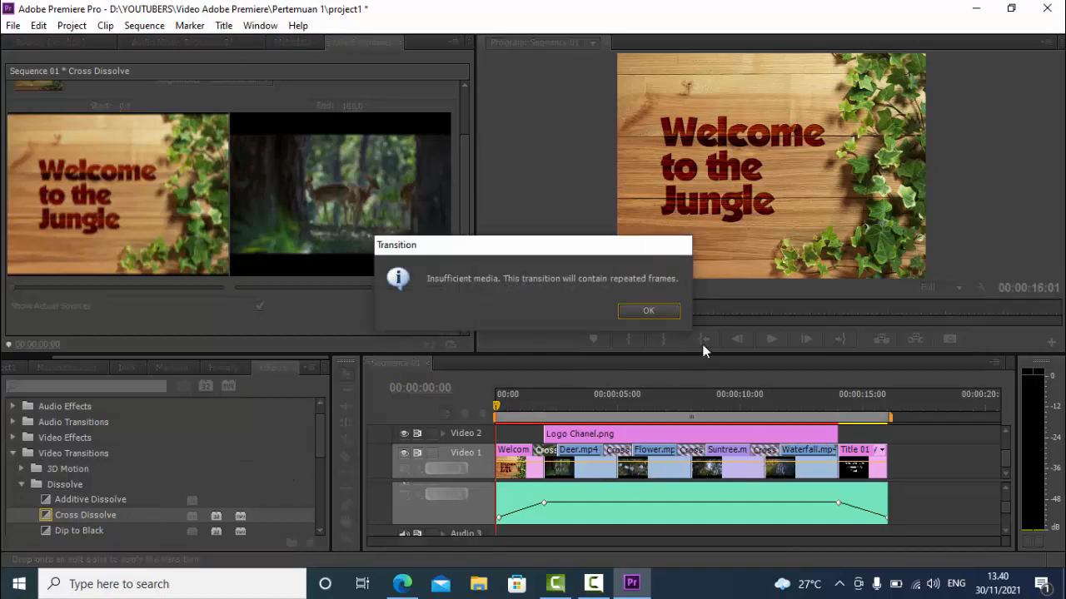
click(661, 308)
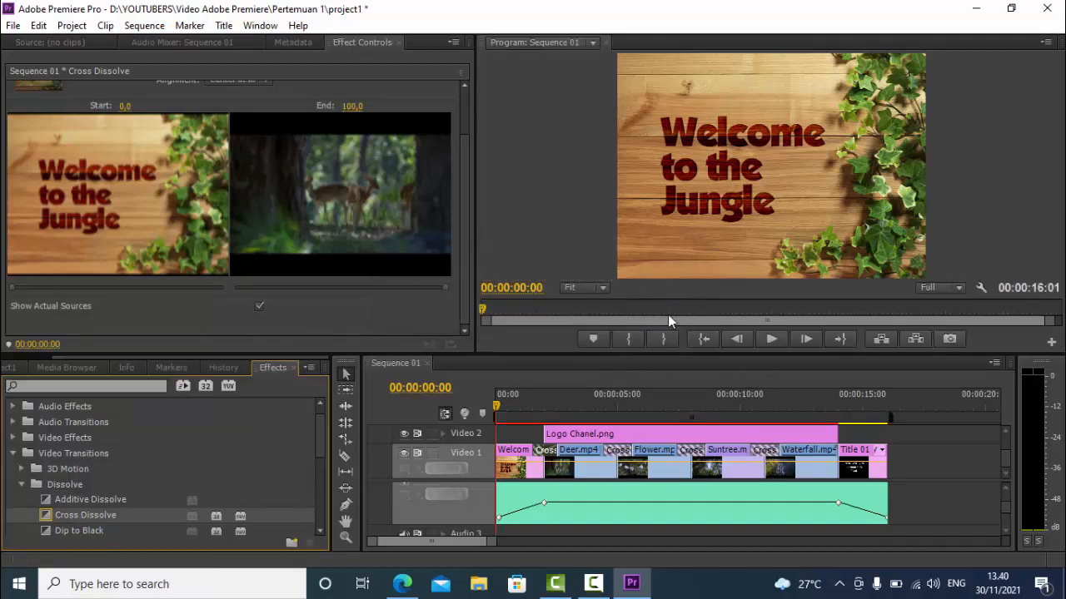
click(771, 337)
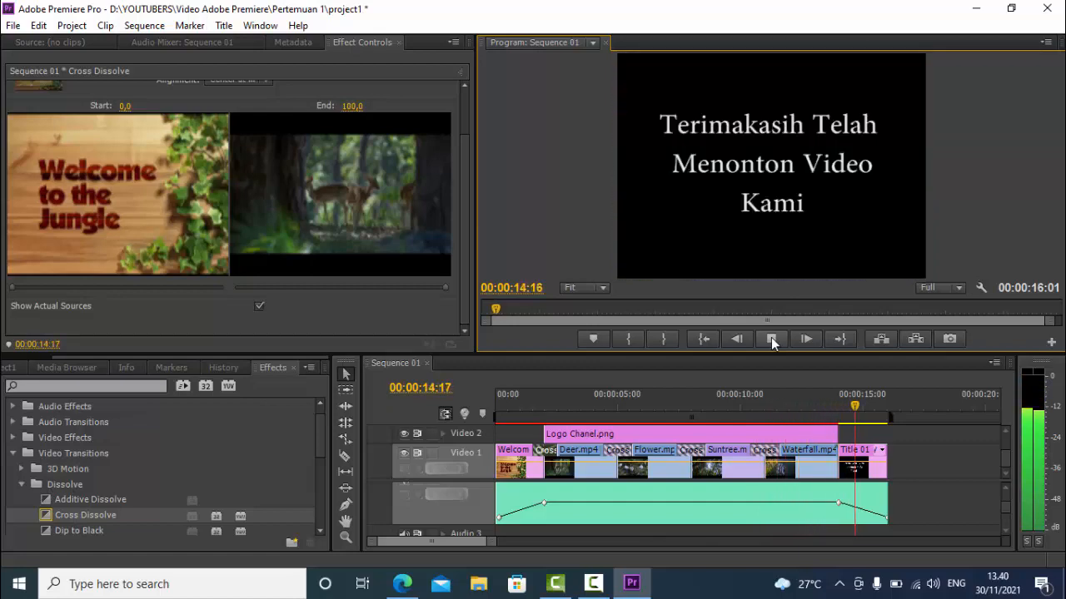
click(704, 338)
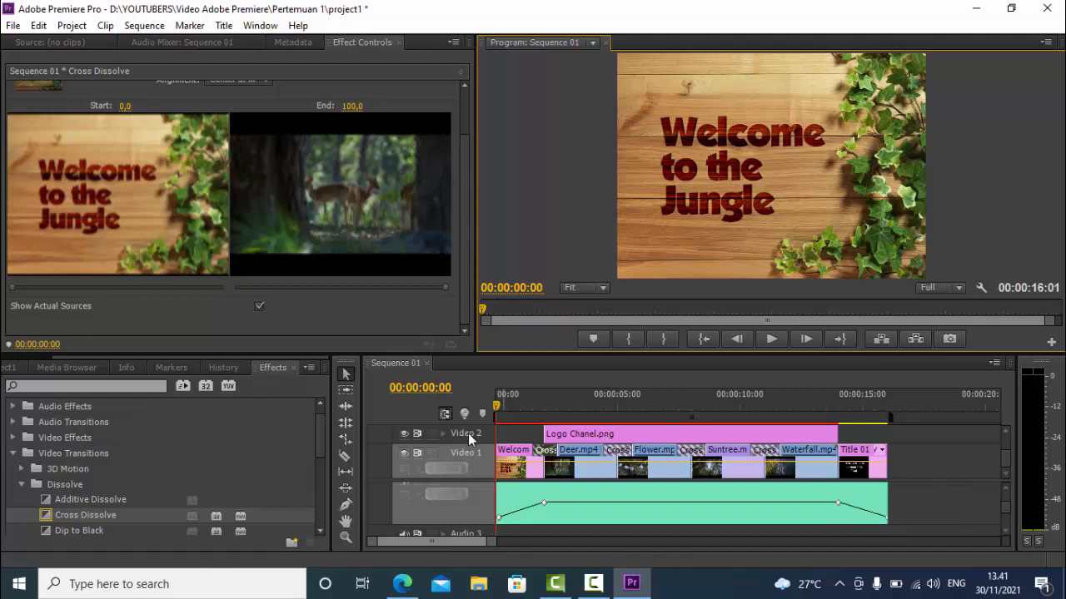
Add a Dip to Black transition between Waterfall.mp4 and Title 01, lasting 00:00:00:12 and centered at the cut, and play the sequence
click(90, 533)
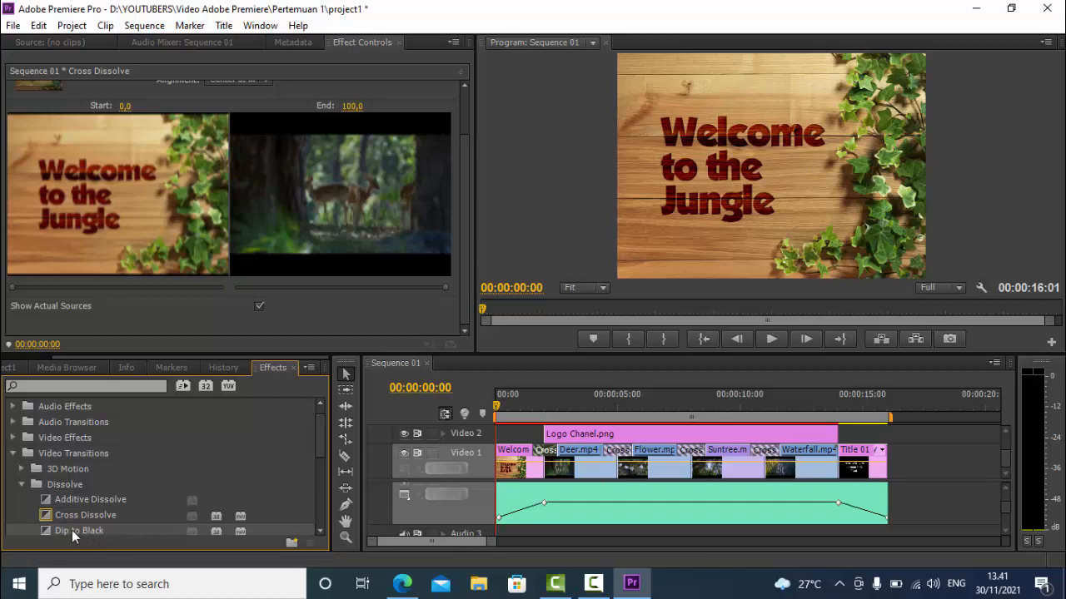
drag(71, 531, 824, 453)
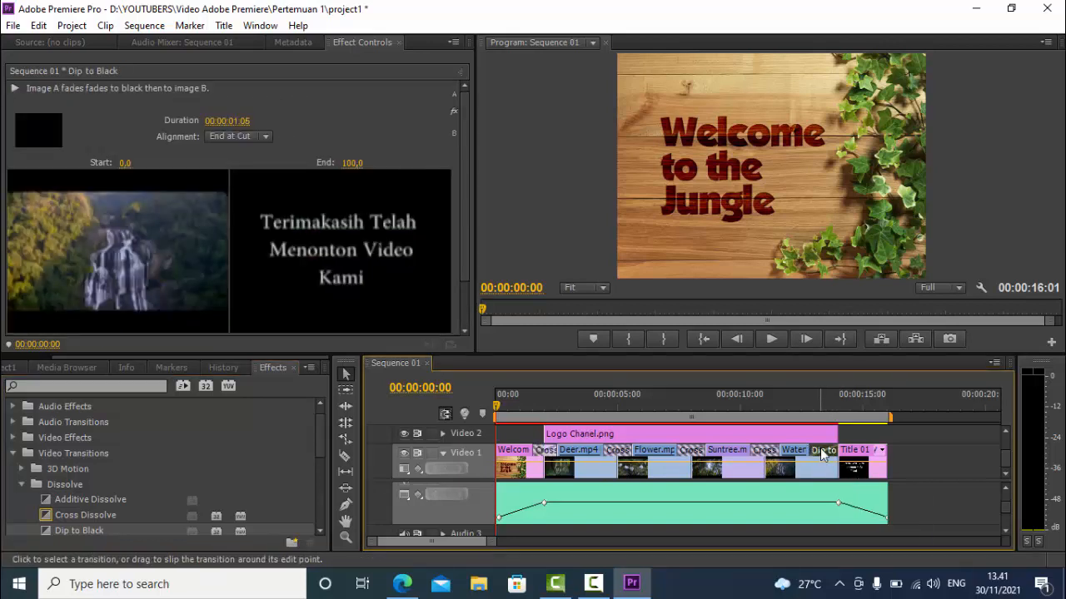
click(249, 121)
text(5)
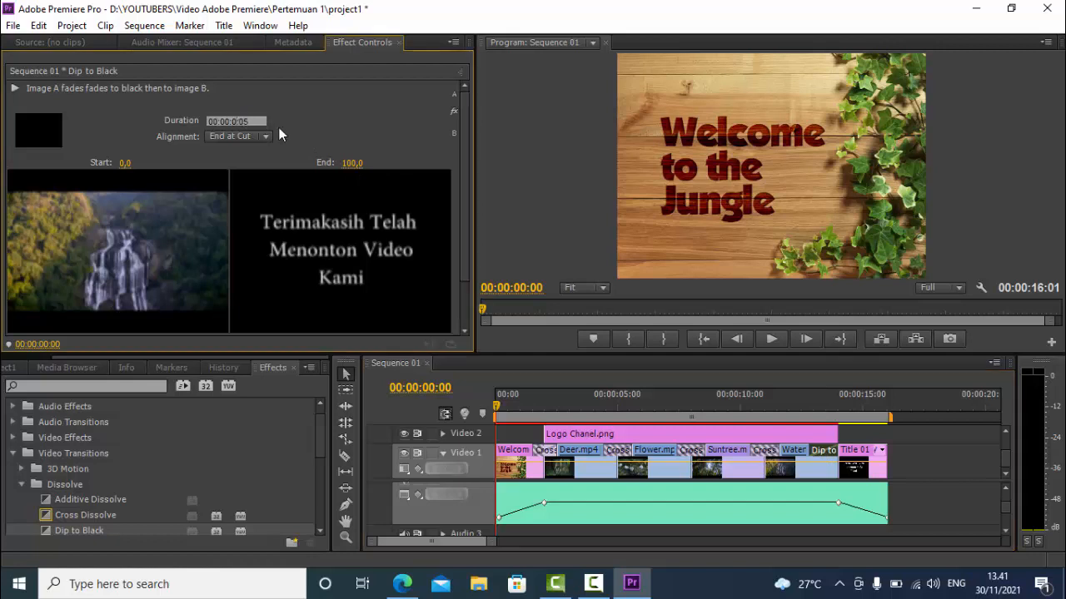
key(Return)
key(BackSpace)
key(BackSpace)
text(12)
click(254, 136)
click(257, 155)
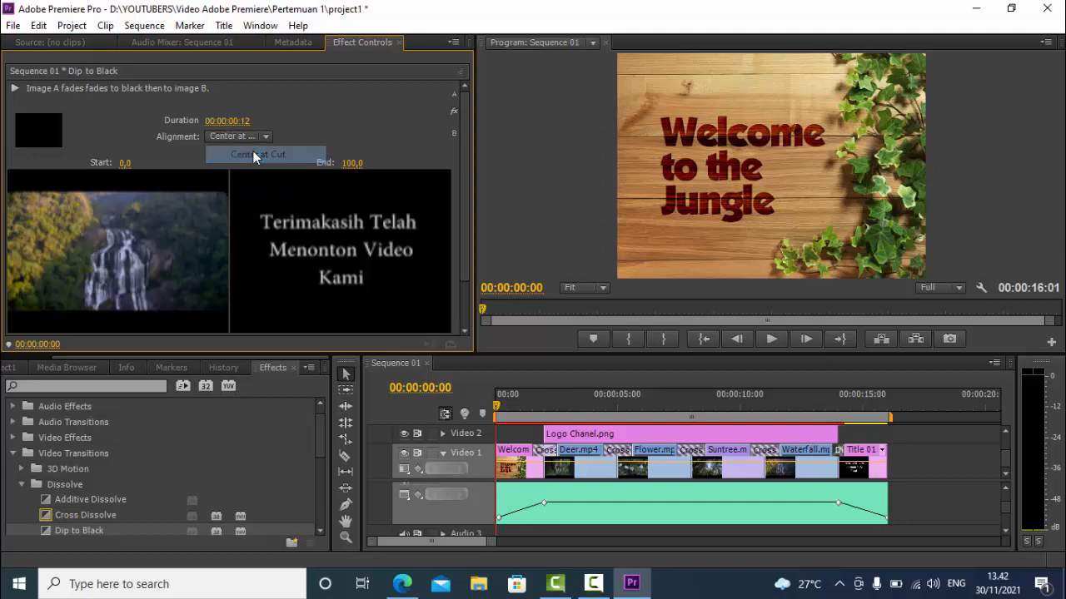
click(768, 340)
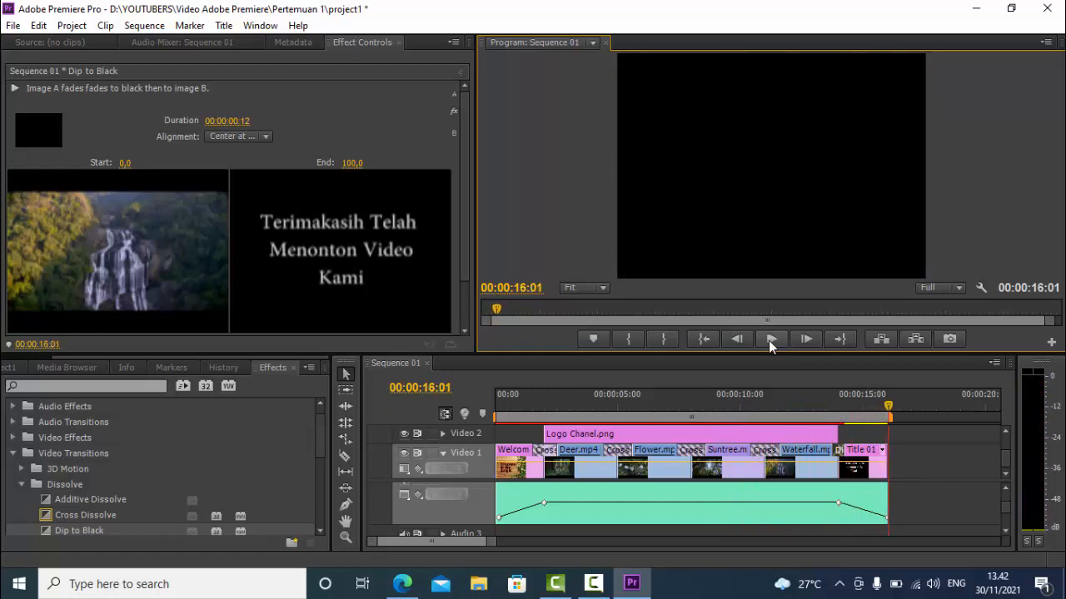
Create a new title named Title 02, keeping the proposed 720 × 576, 25 fps video settings
click(1005, 431)
click(1005, 431)
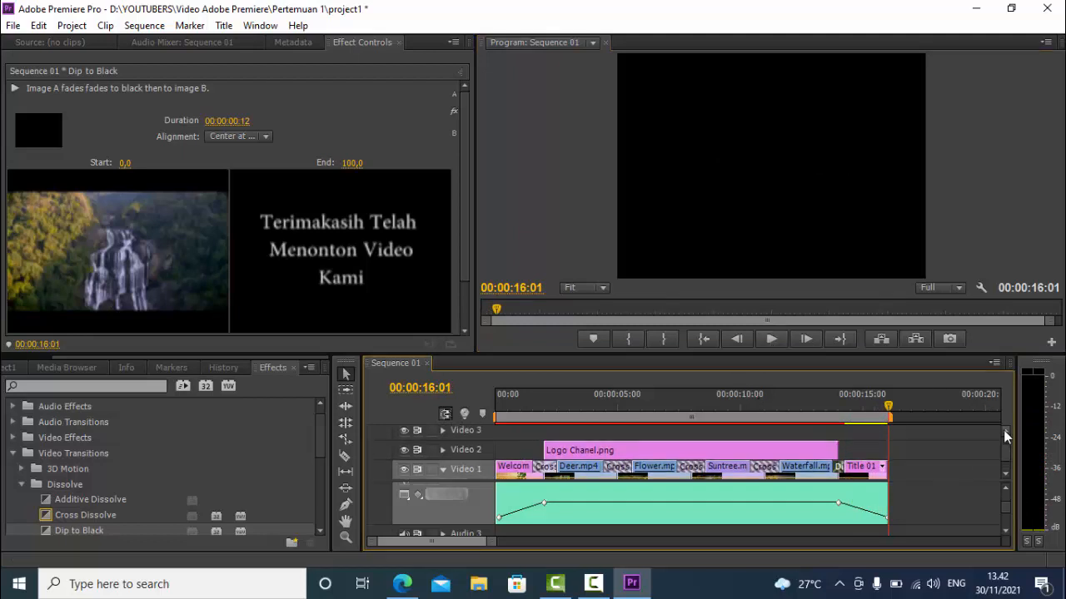
click(1004, 430)
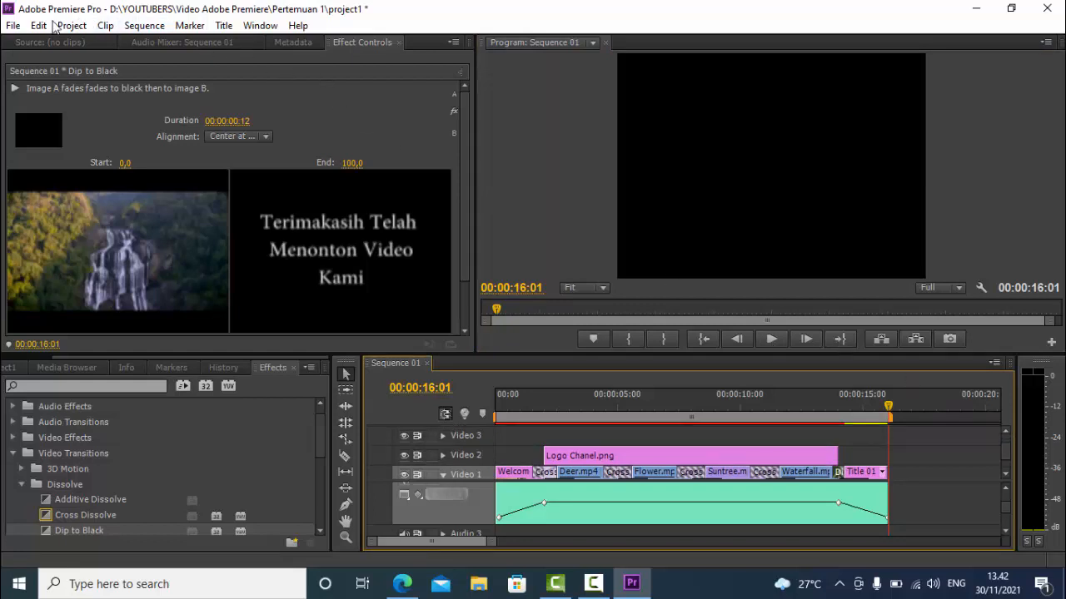
click(13, 26)
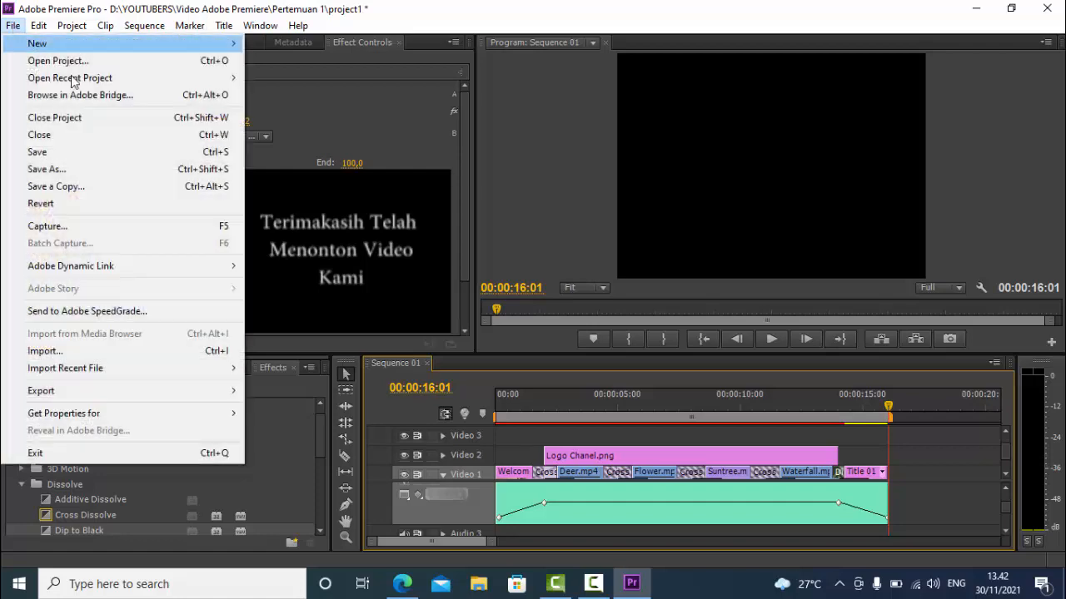
mouse_move(208, 46)
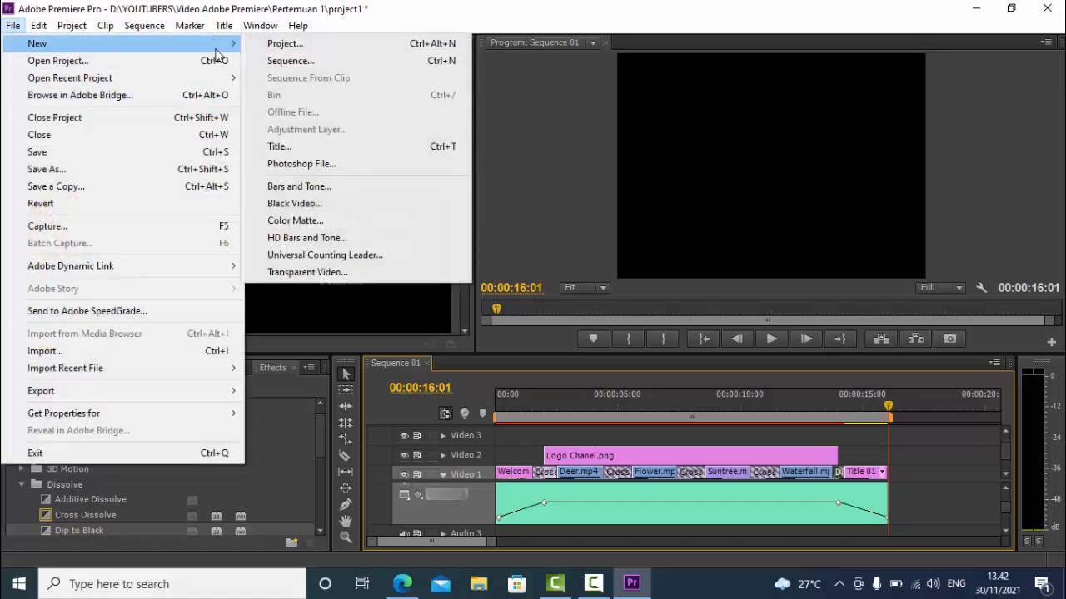
click(297, 145)
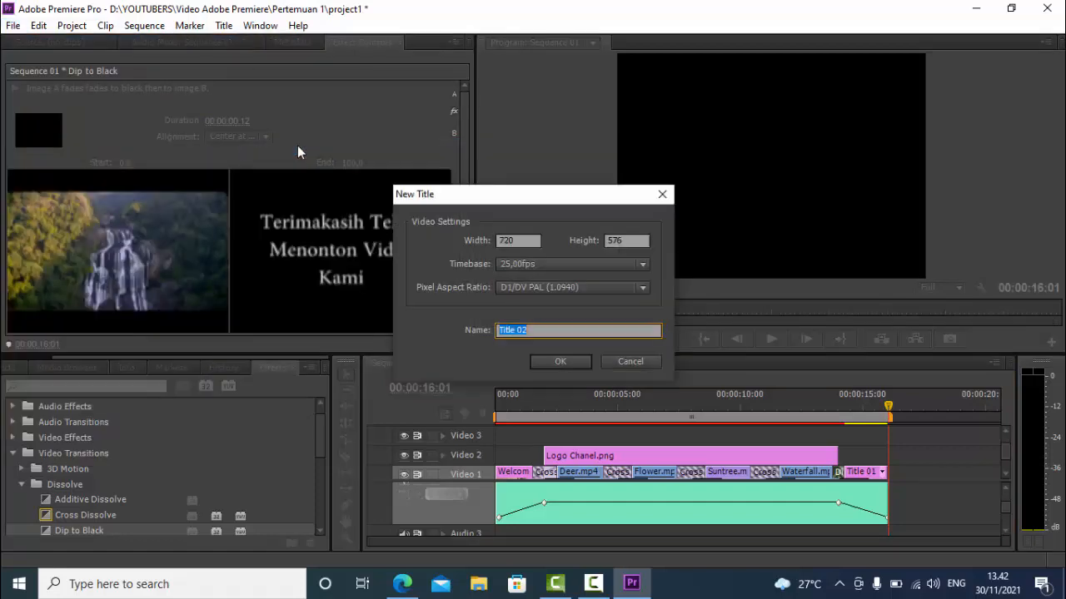
click(566, 361)
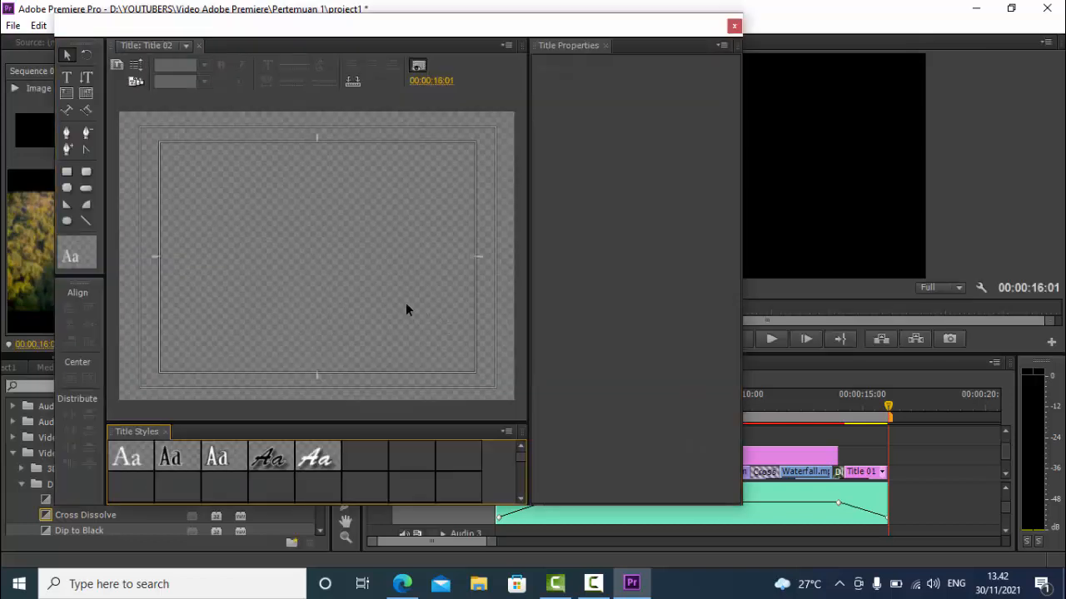
Add the text "SELAMAT MENONTON VIDEO KAMI" at font size 40 in the lower-left part of the title frame
click(67, 78)
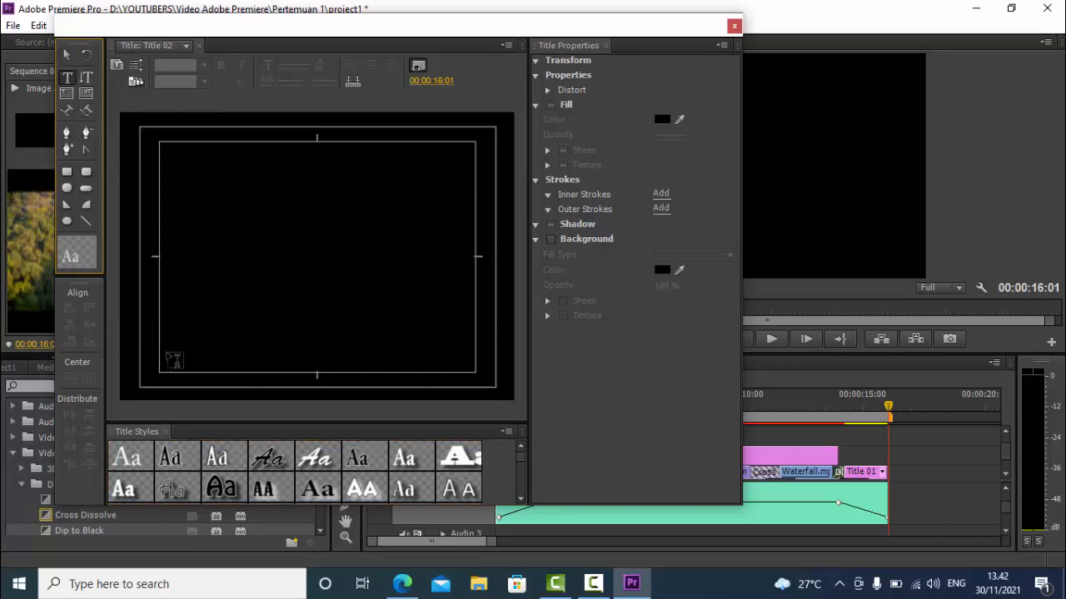
click(170, 360)
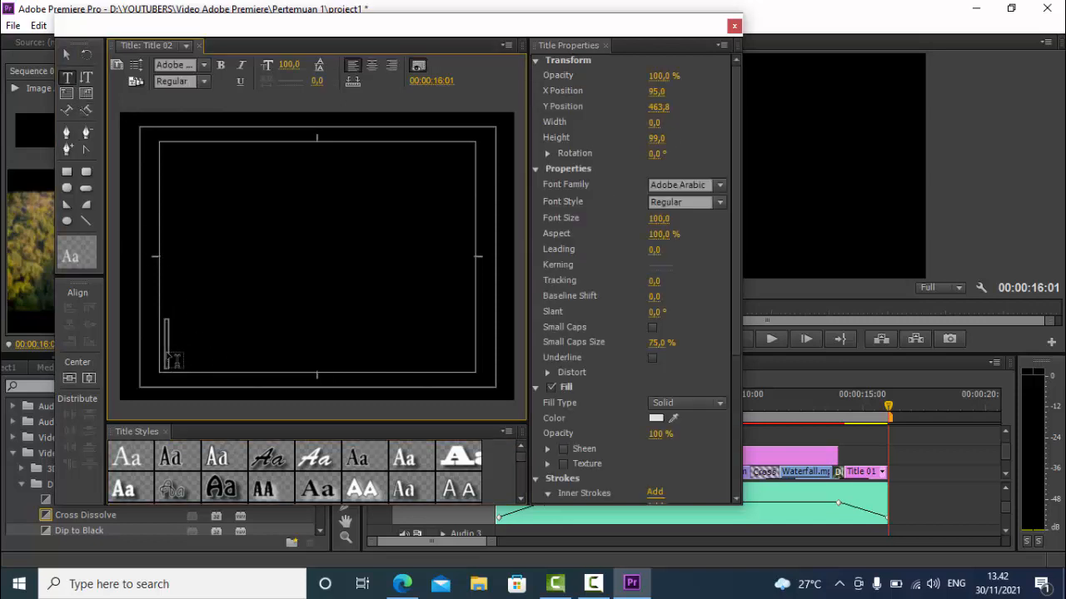
click(289, 64)
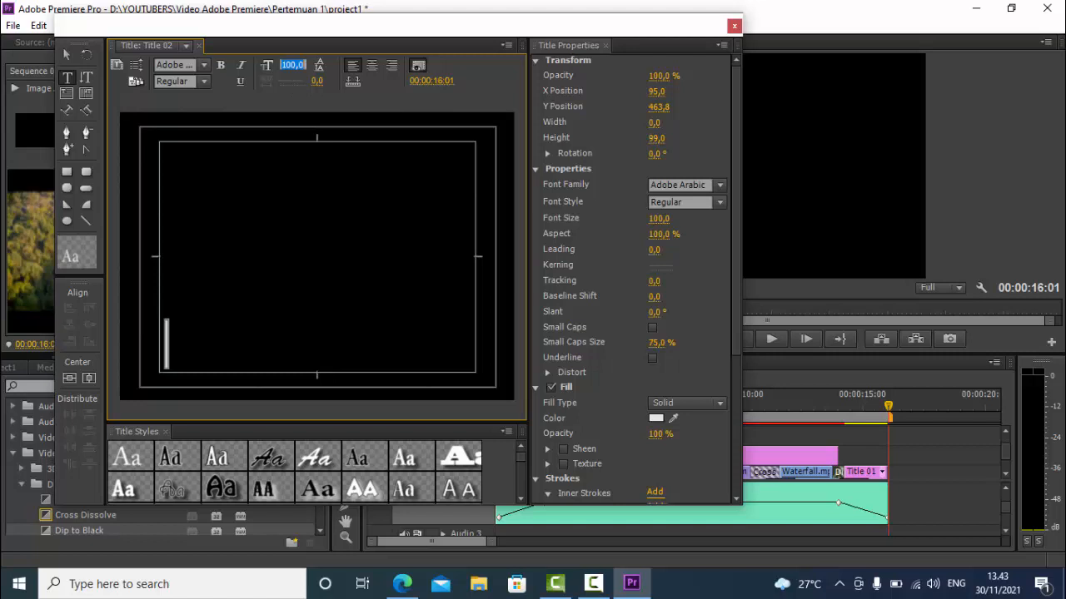
text(40)
key(Return)
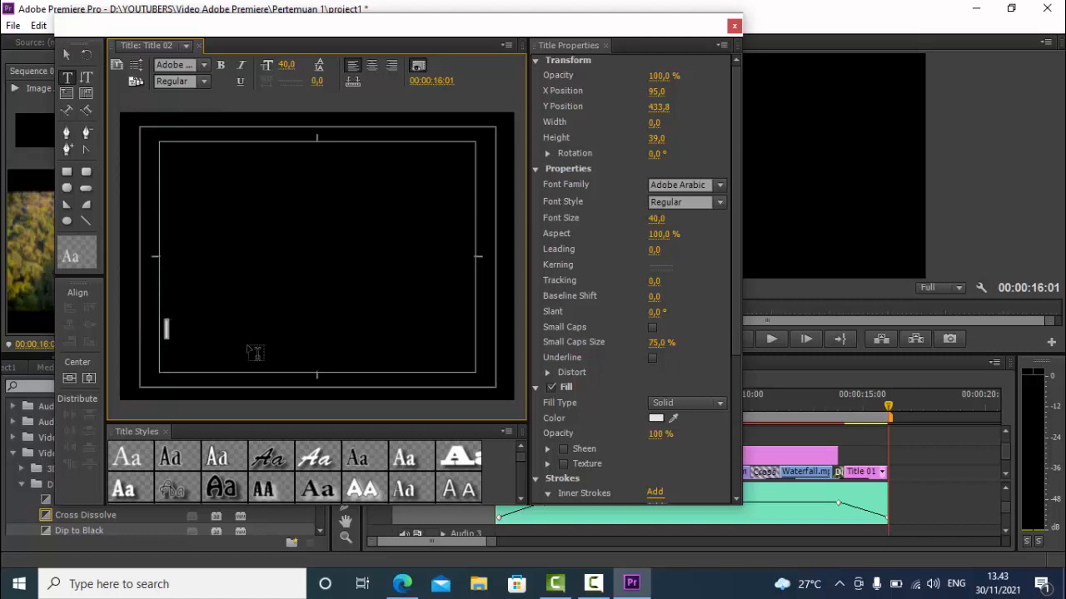
text(SELAMAT)
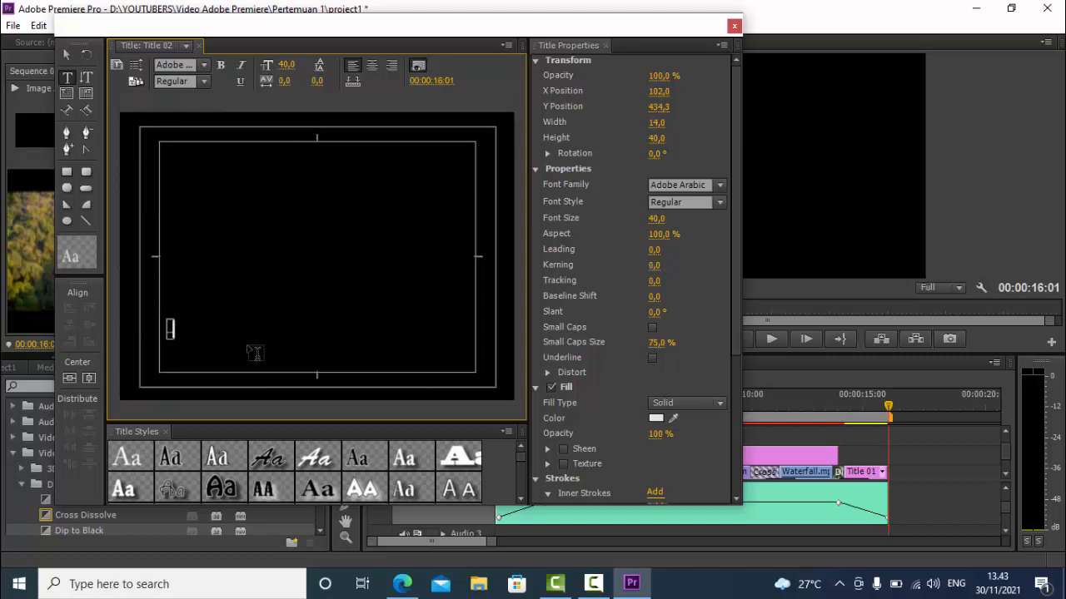
text( MENONTON)
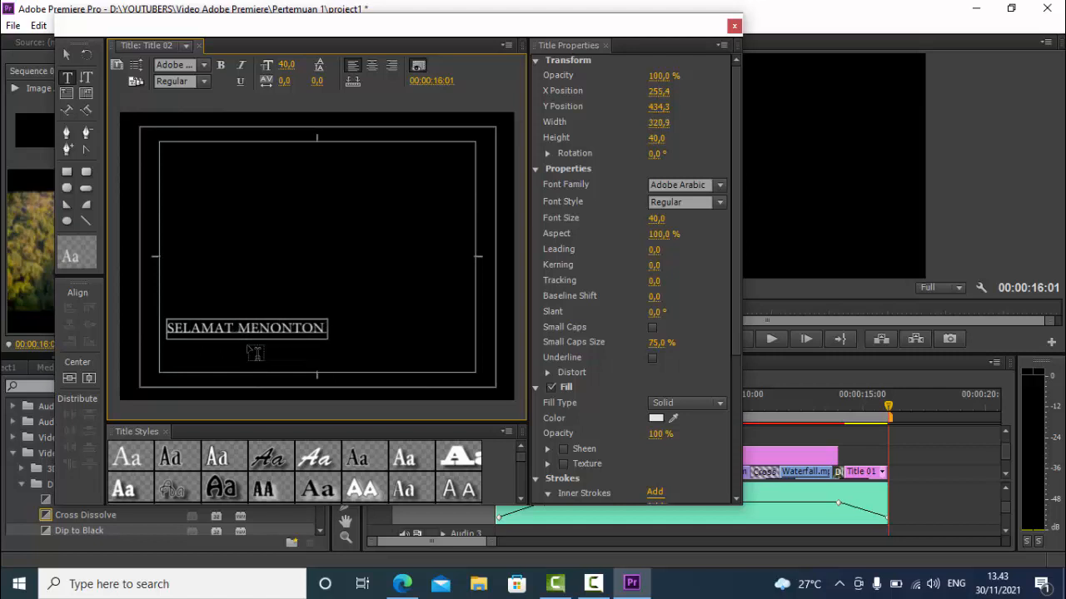
key(BackSpace)
key(BackSpace)
key(BackSpace)
key(BackSpace)
text(TON VIDEO)
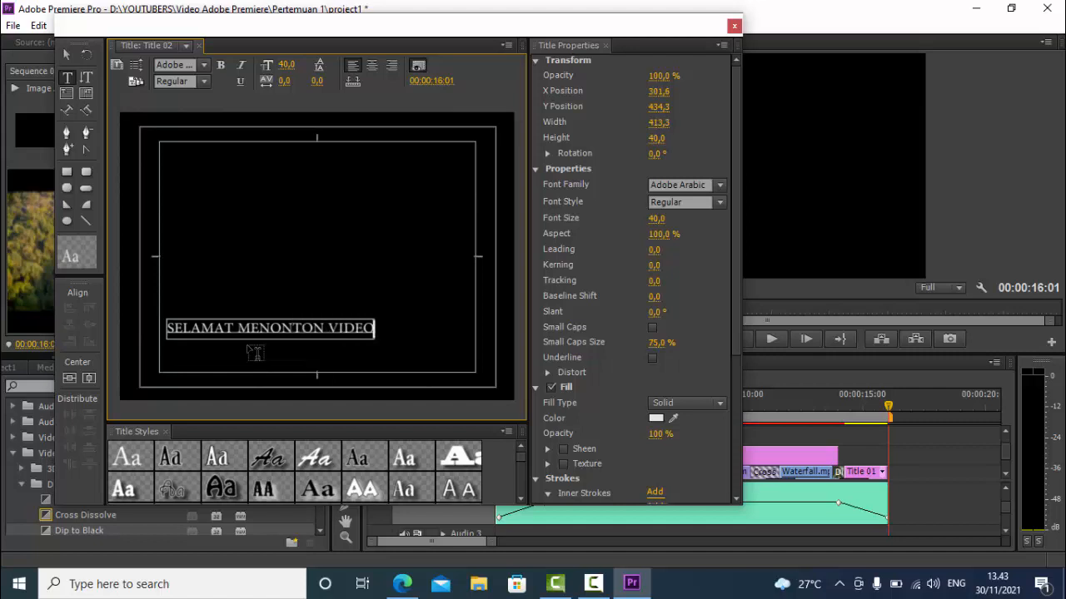
text( KAMI)
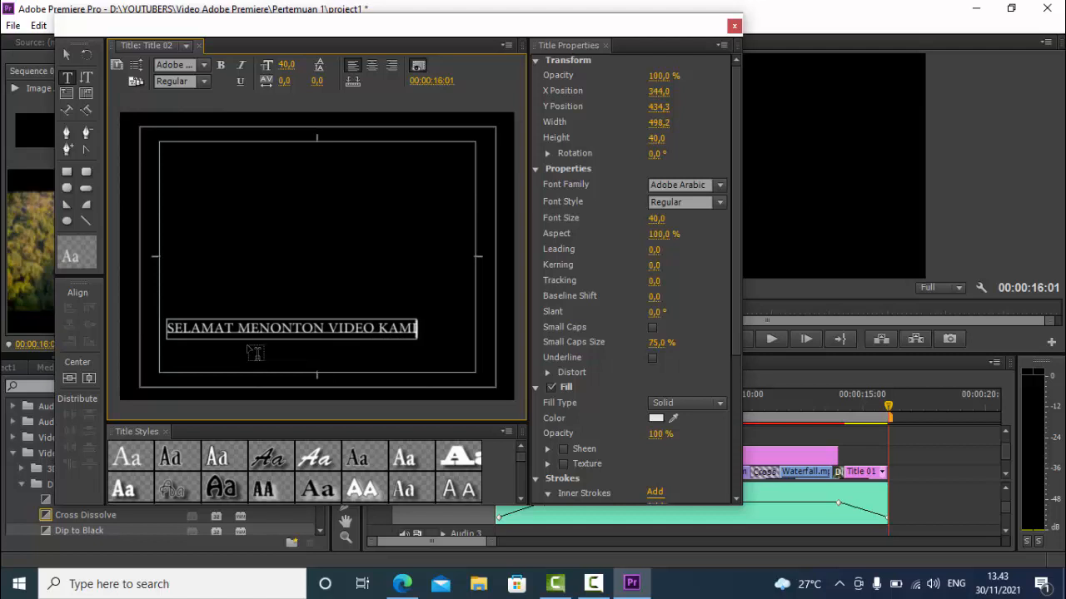
Move the title text down to the frame's bottom edge and restyle it with the white Lithos Pro Black style at font size 32
click(67, 54)
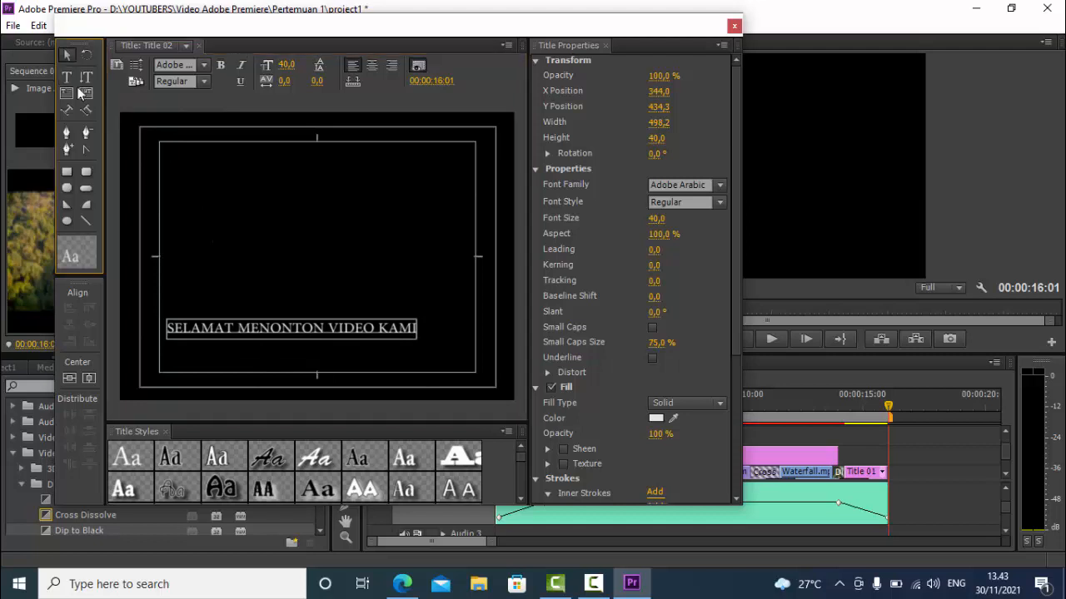
drag(234, 331, 234, 385)
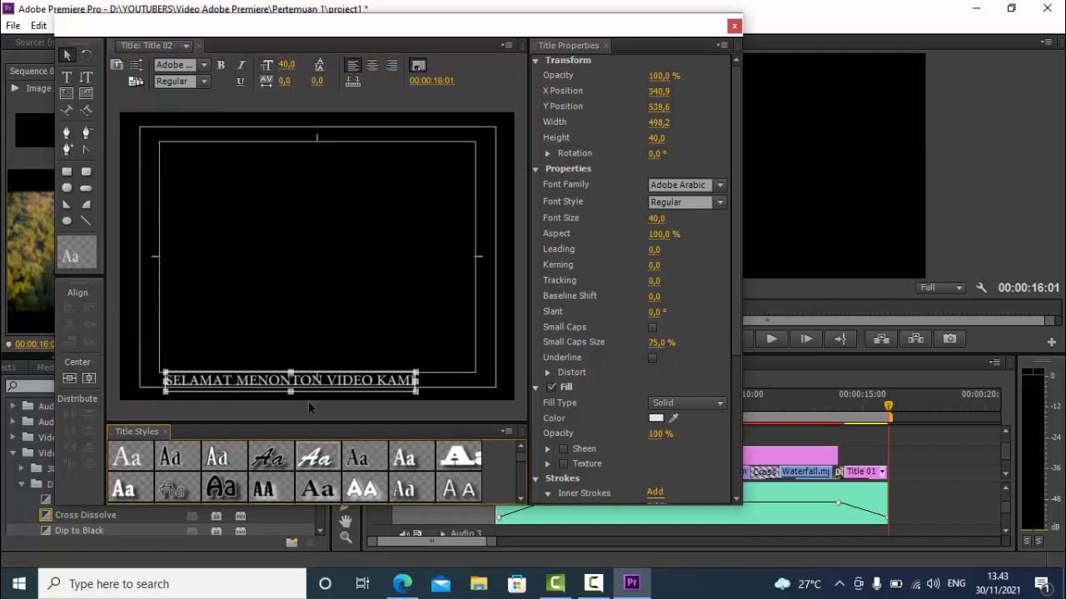
click(361, 489)
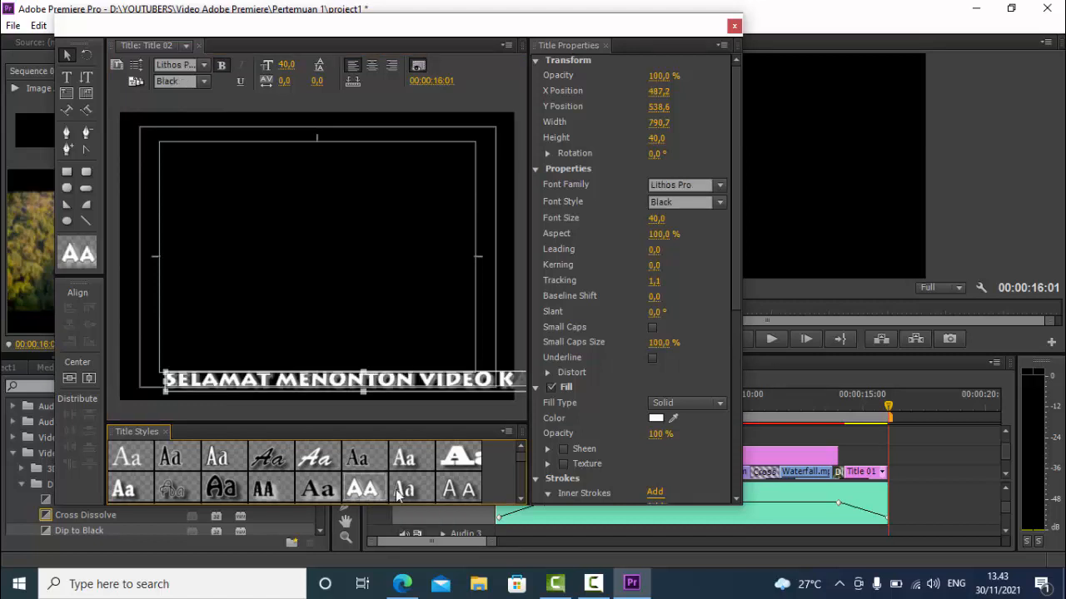
drag(294, 67, 304, 64)
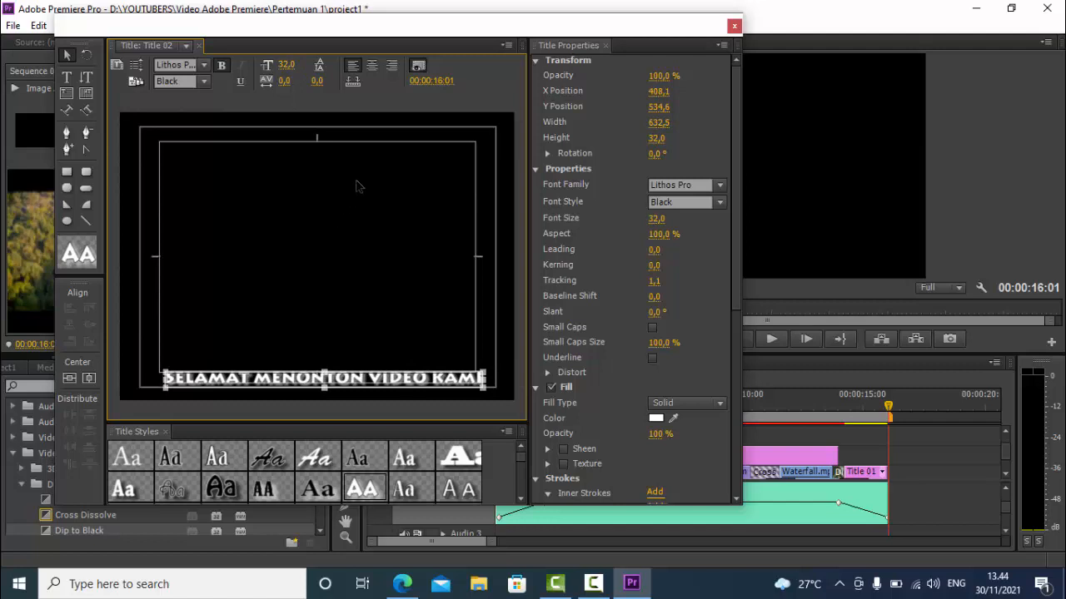
Make Title 02 crawl left, starting and ending off screen, and close the title editor
click(137, 66)
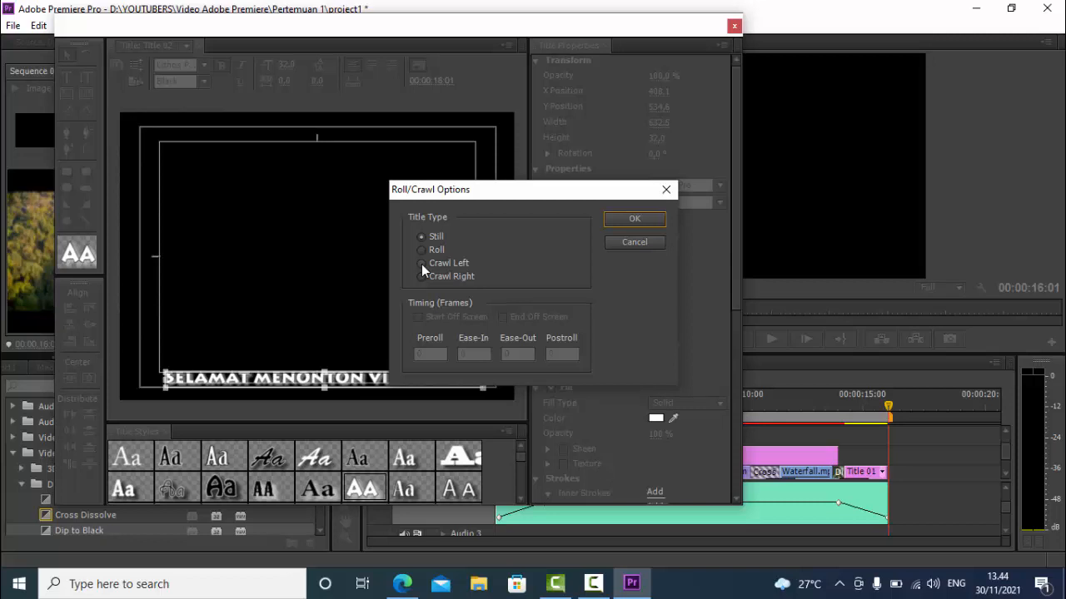
click(421, 263)
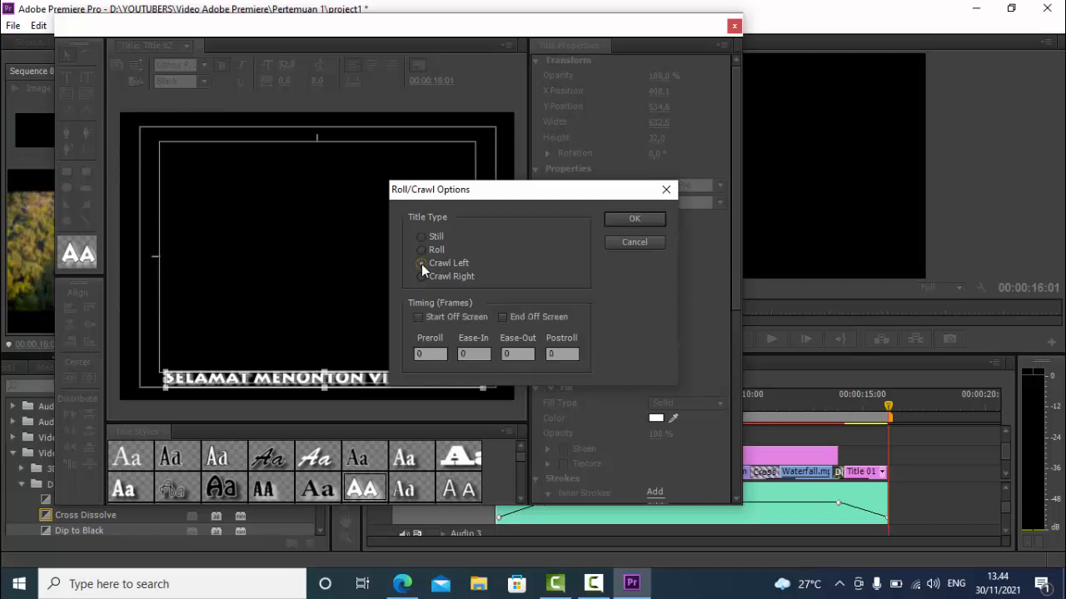
click(418, 317)
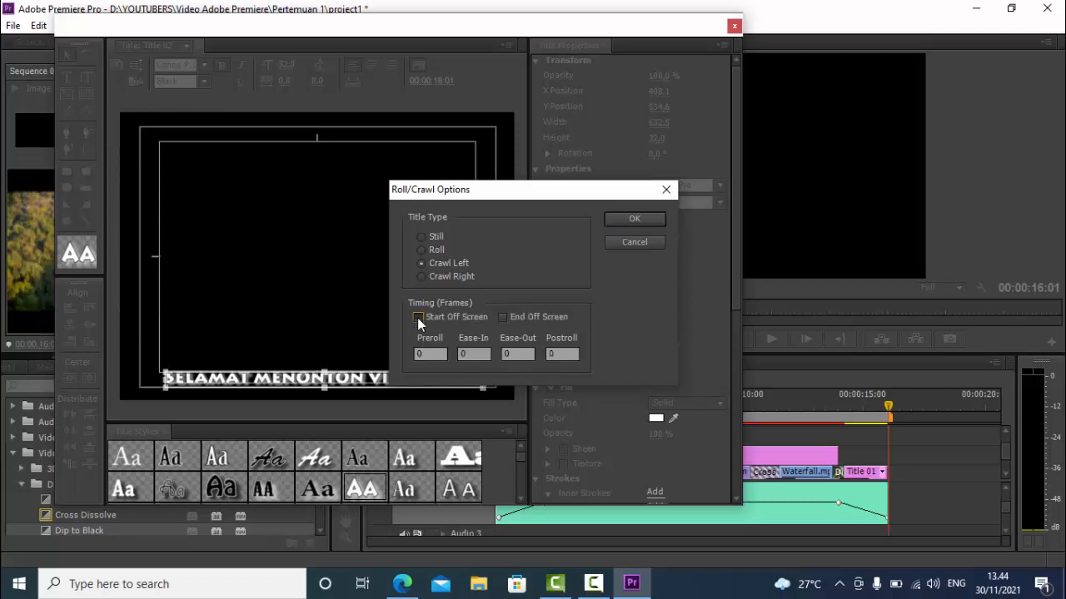
click(503, 318)
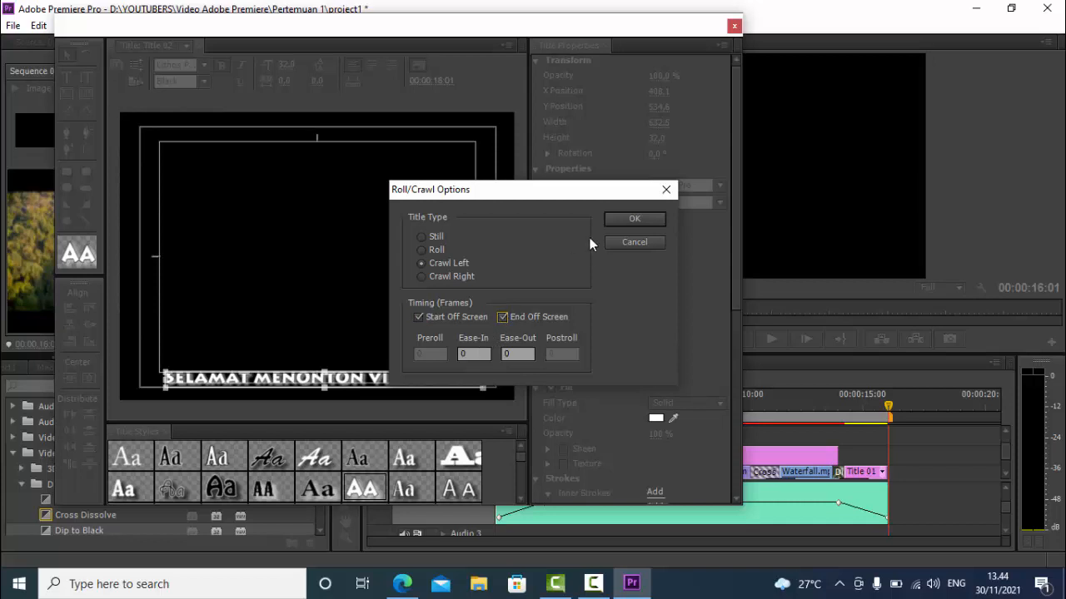
click(622, 219)
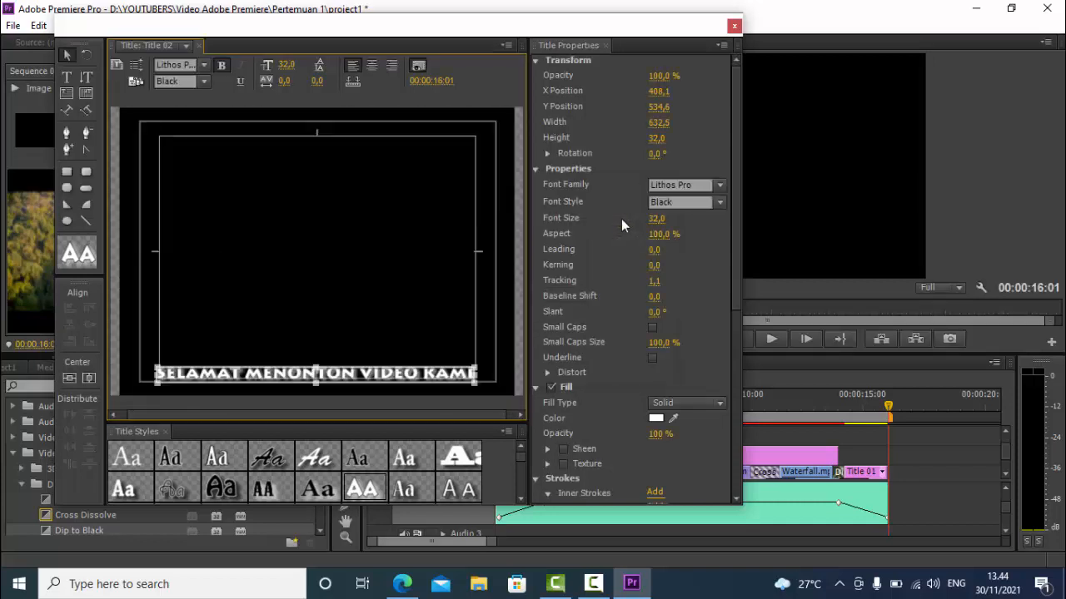
click(733, 26)
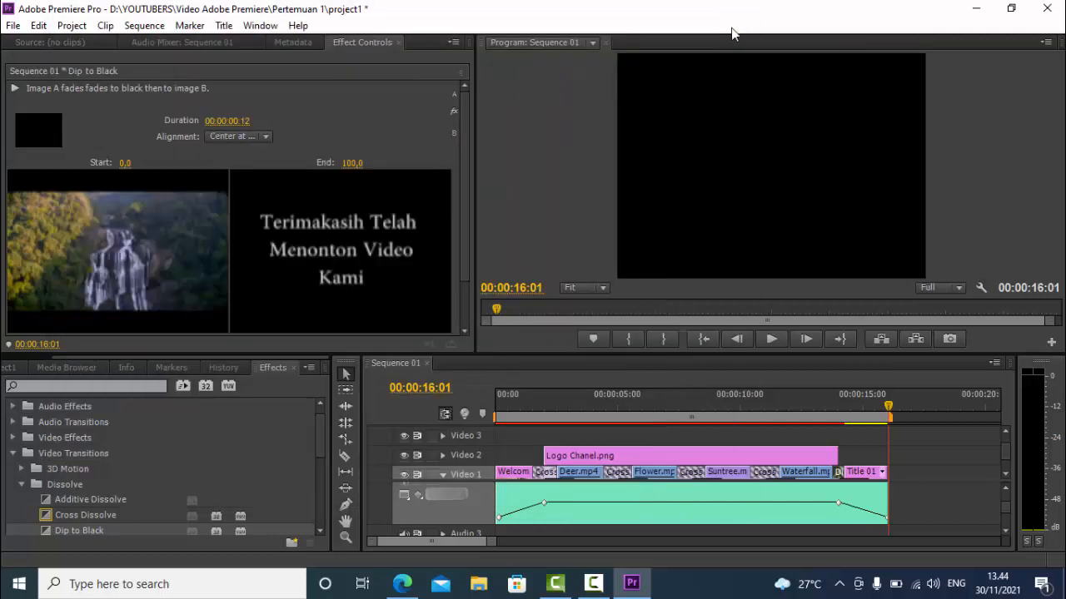
Place Title 02 from the project items on Video 3 at 00:00:02:00, aligned with the start of Logo Chanel.png
click(70, 369)
click(13, 368)
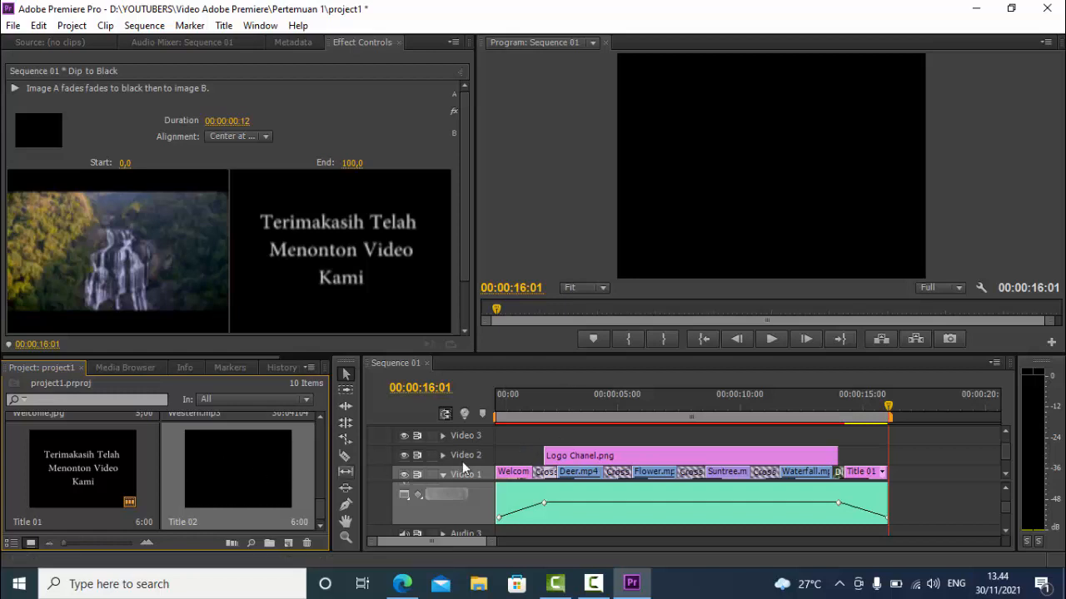
click(703, 339)
drag(499, 407, 543, 407)
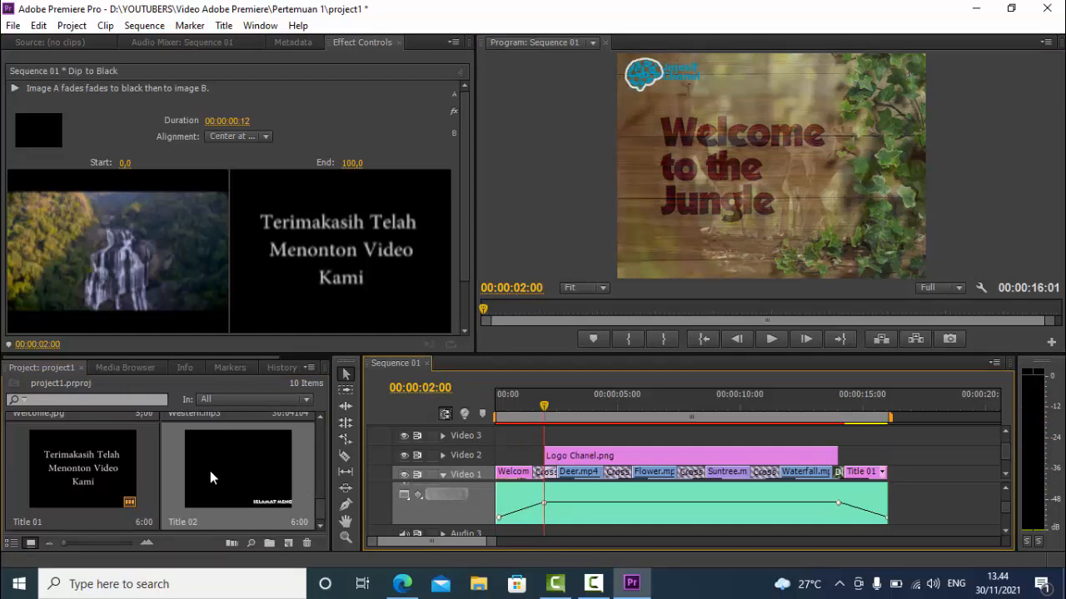
drag(210, 470, 549, 449)
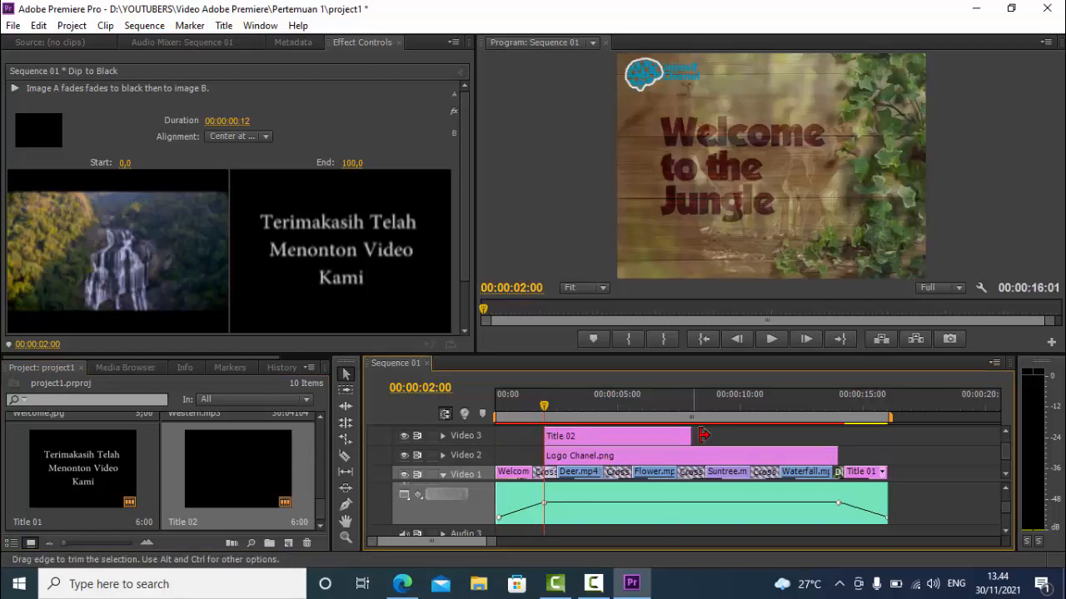
Extend Title 02 on Video 3 to the end of Logo Chanel.png and play the sequence from the beginning
drag(704, 438, 842, 474)
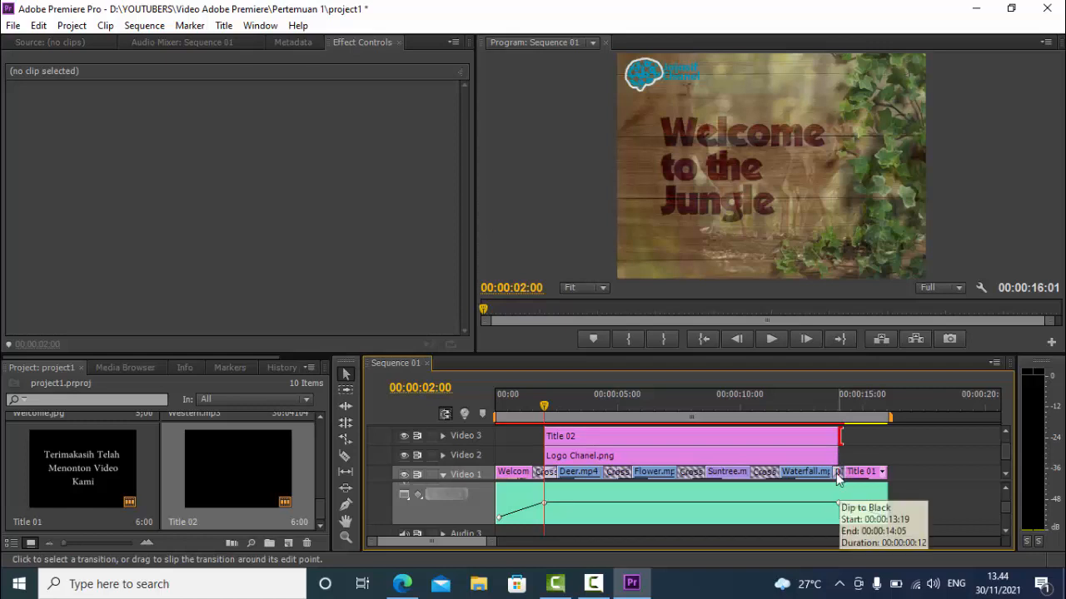
click(706, 338)
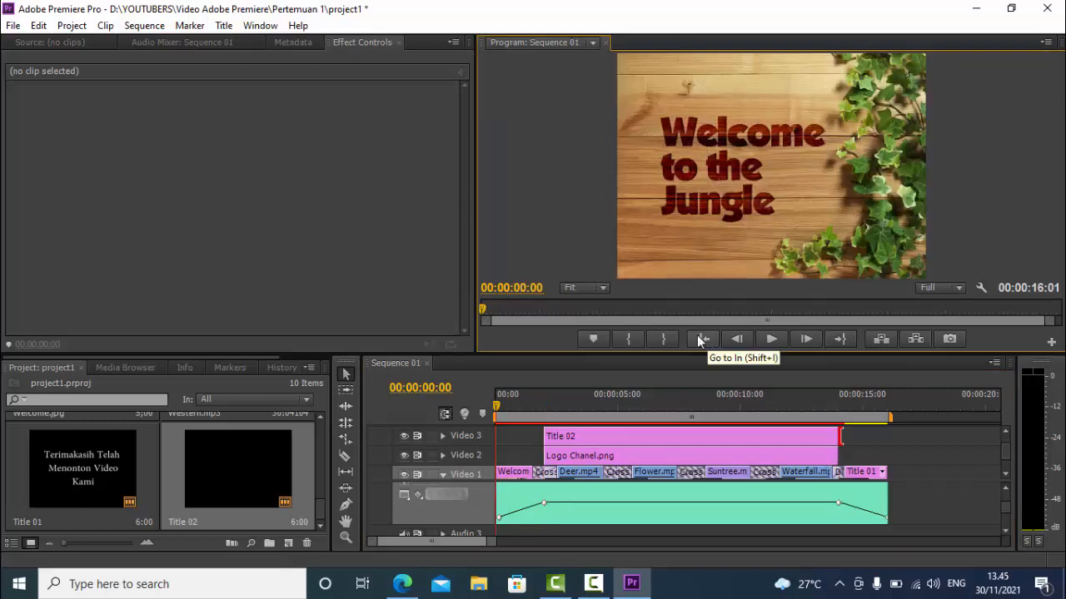
click(771, 338)
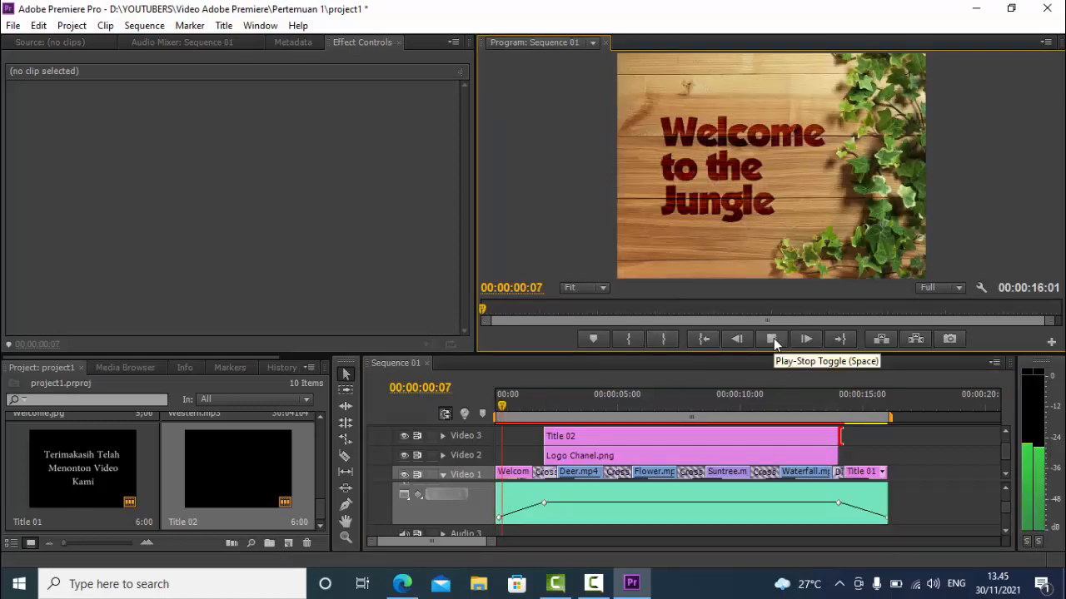